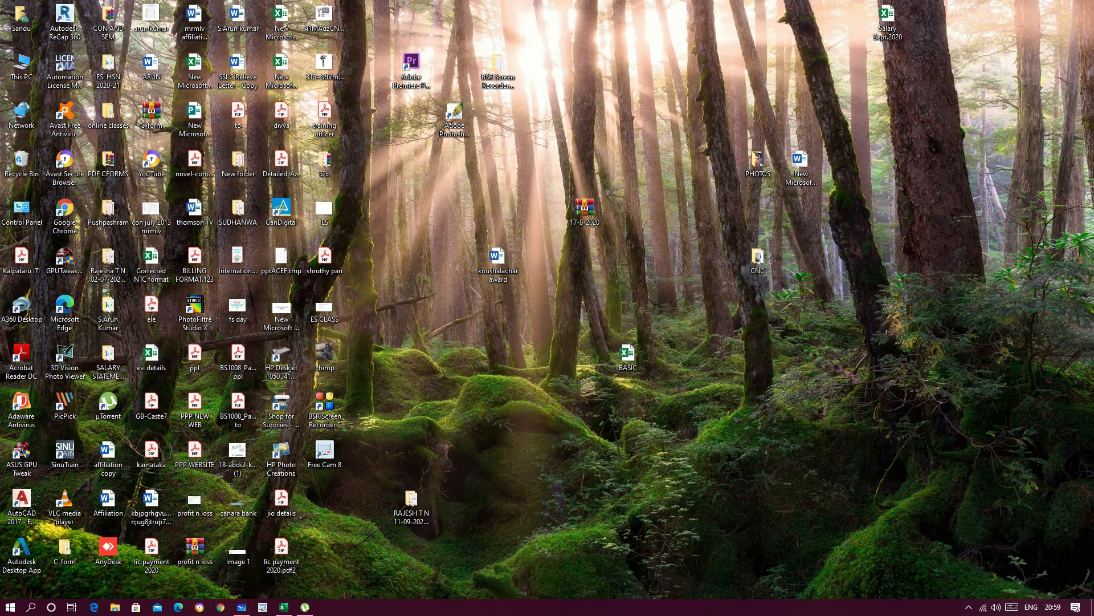
Step: Switch to the blank Excel workbook and look through the ribbon display options
{"action": "left_click", "coordinate": [284, 607]}
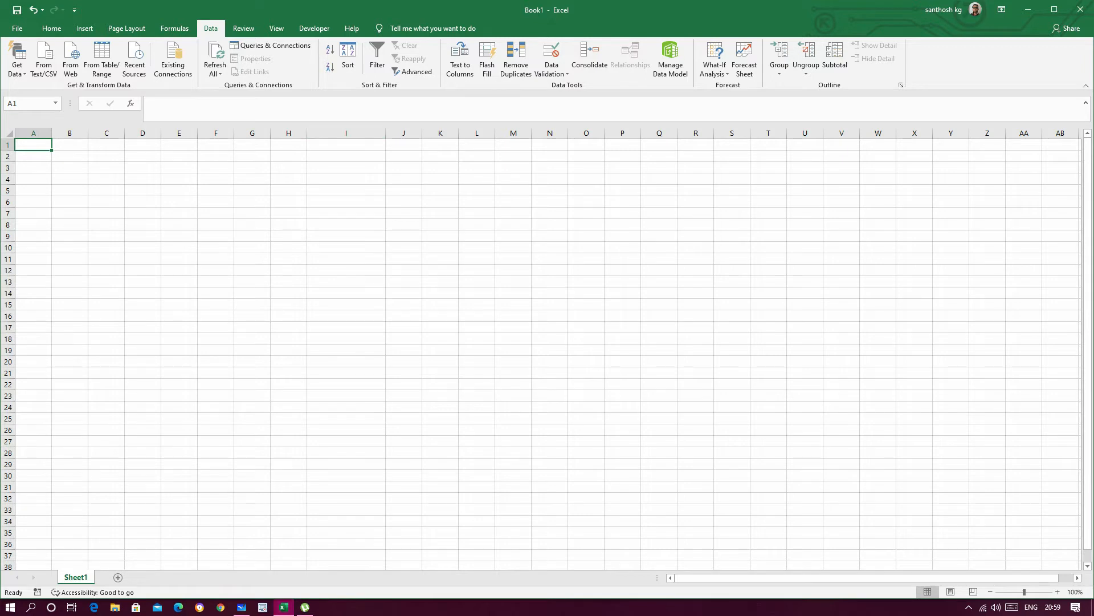
{"action": "left_click", "coordinate": [52, 28]}
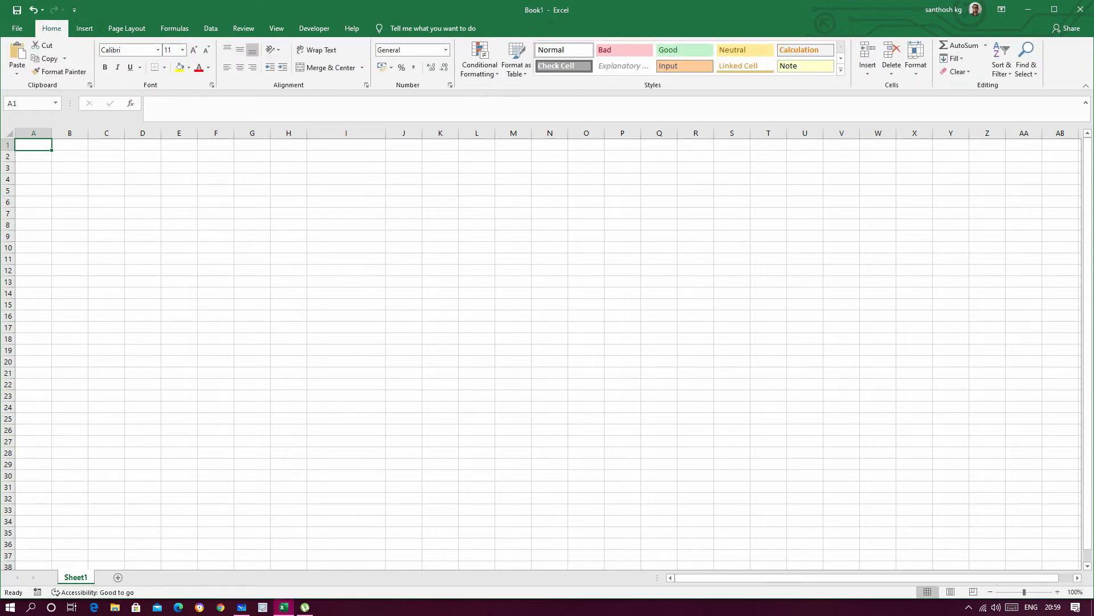
{"action": "left_click", "coordinate": [1001, 9]}
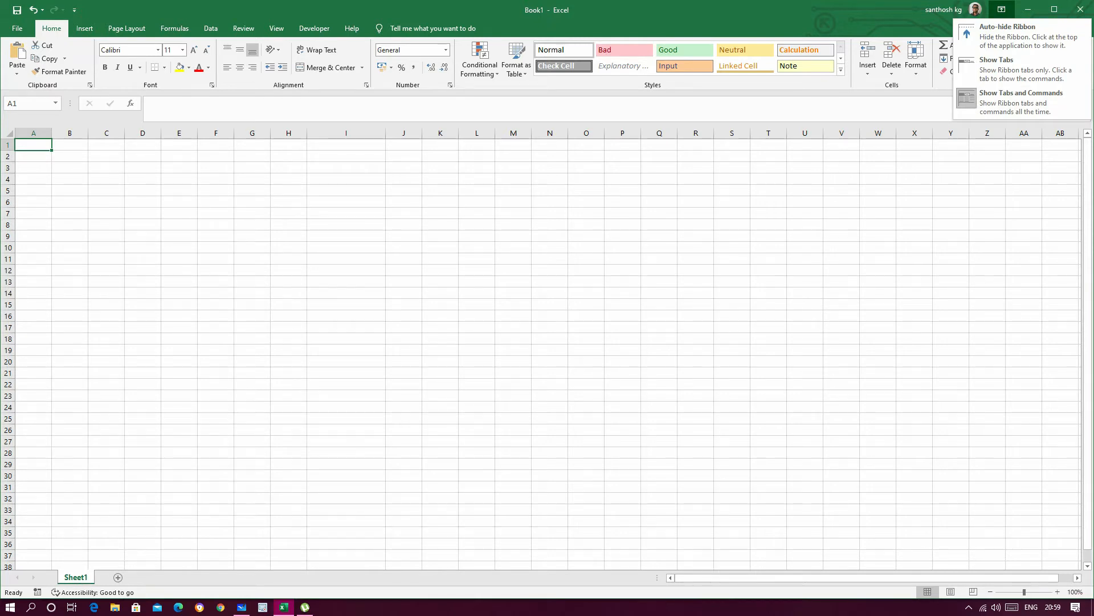
{"action": "key", "text": "Escape"}
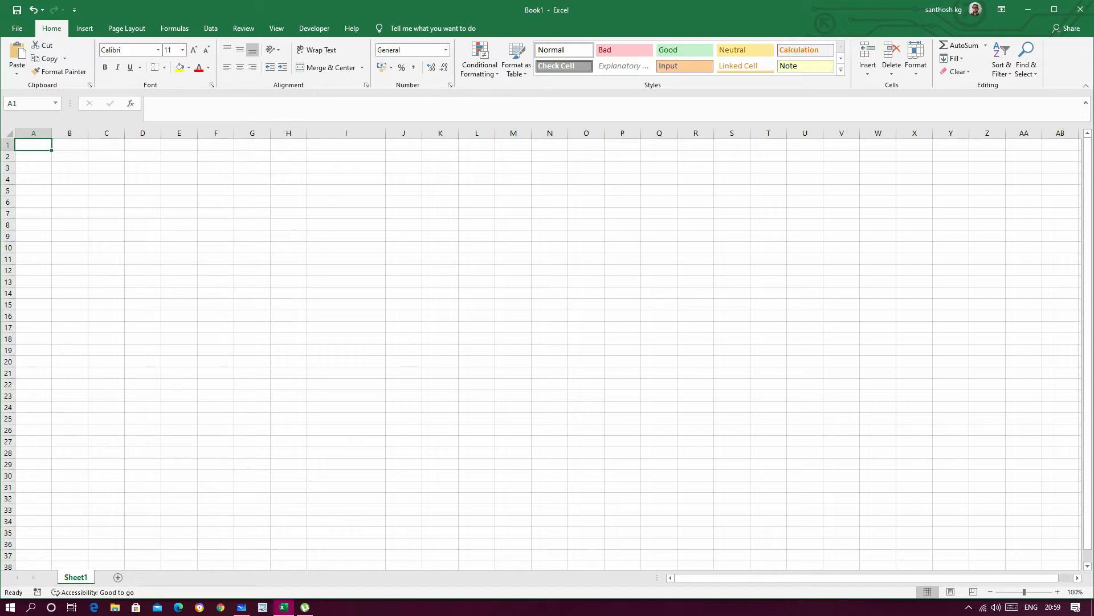
Step: Widen column H and enter "karnataka" in cell H3
{"action": "left_click_drag", "start_coordinate": [308, 133], "coordinate": [339, 133]}
{"action": "left_click", "coordinate": [304, 168]}
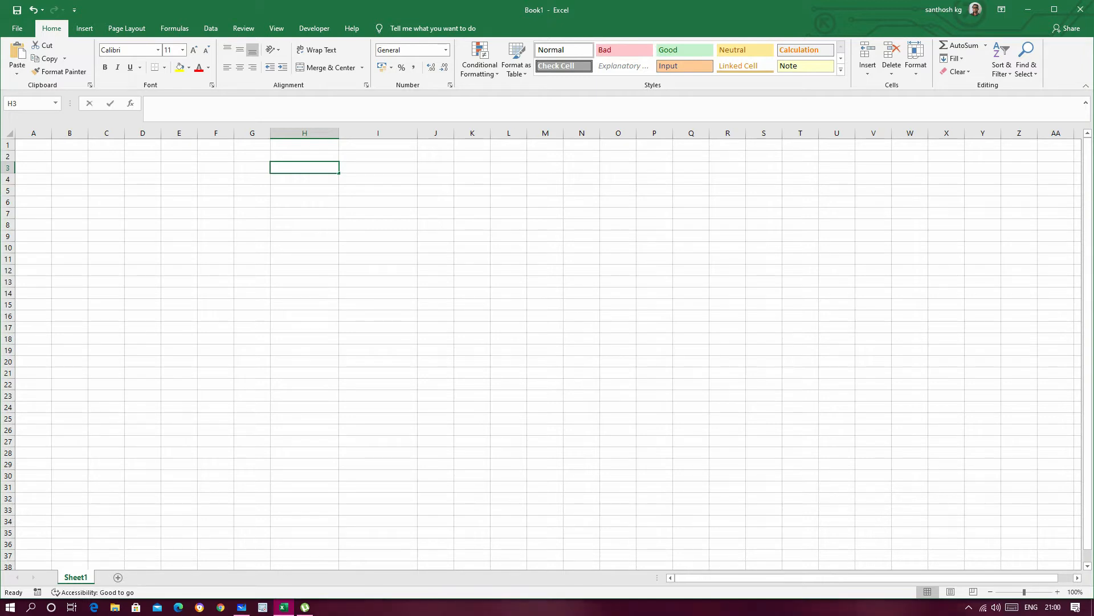
{"action": "type", "text": "karnataka"}
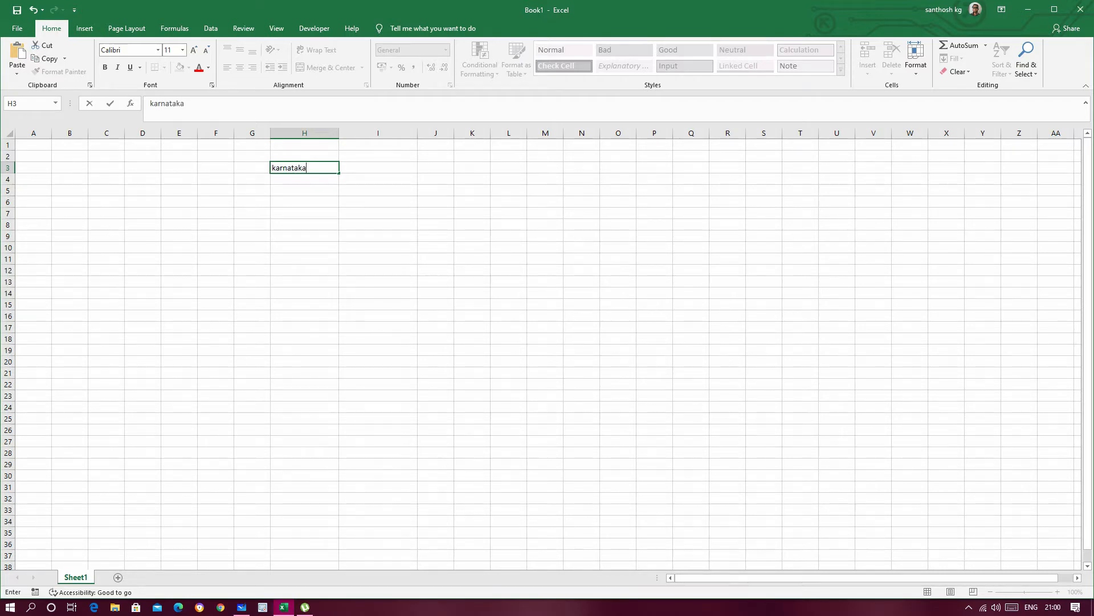
{"action": "left_click", "coordinate": [472, 247]}
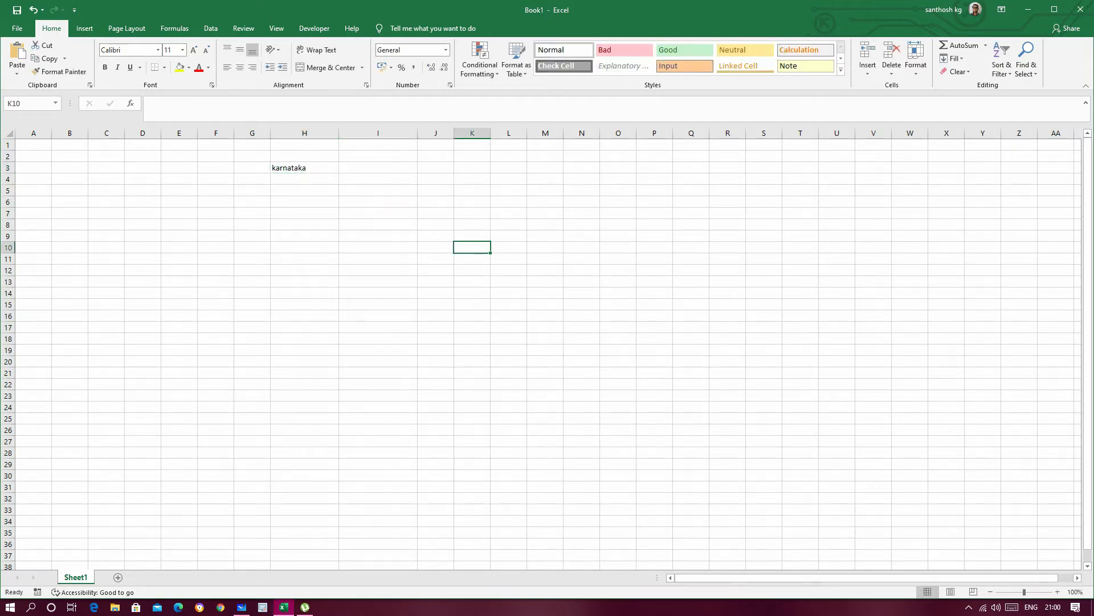
Step: Clear the contents of cell H3
{"action": "left_click", "coordinate": [304, 168]}
{"action": "left_click", "coordinate": [304, 224]}
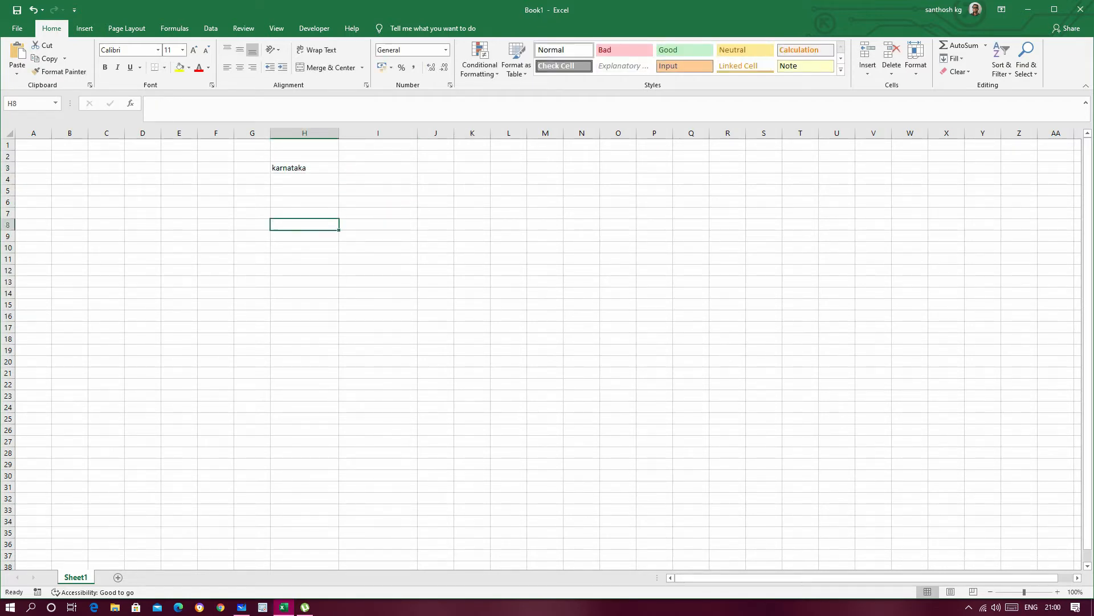
{"action": "left_click", "coordinate": [179, 168]}
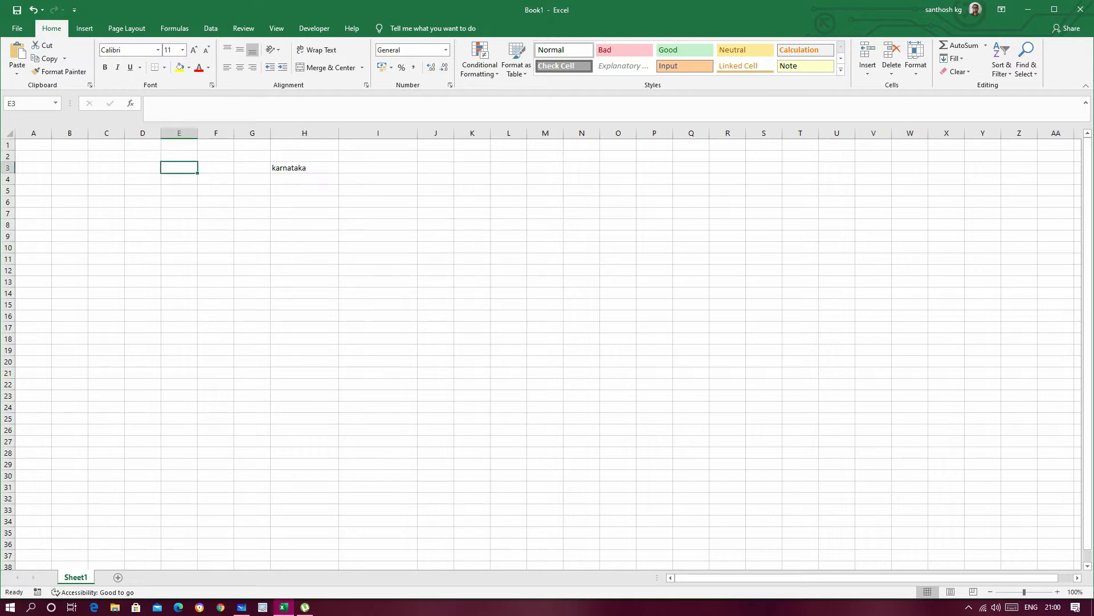
{"action": "left_click", "coordinate": [304, 168]}
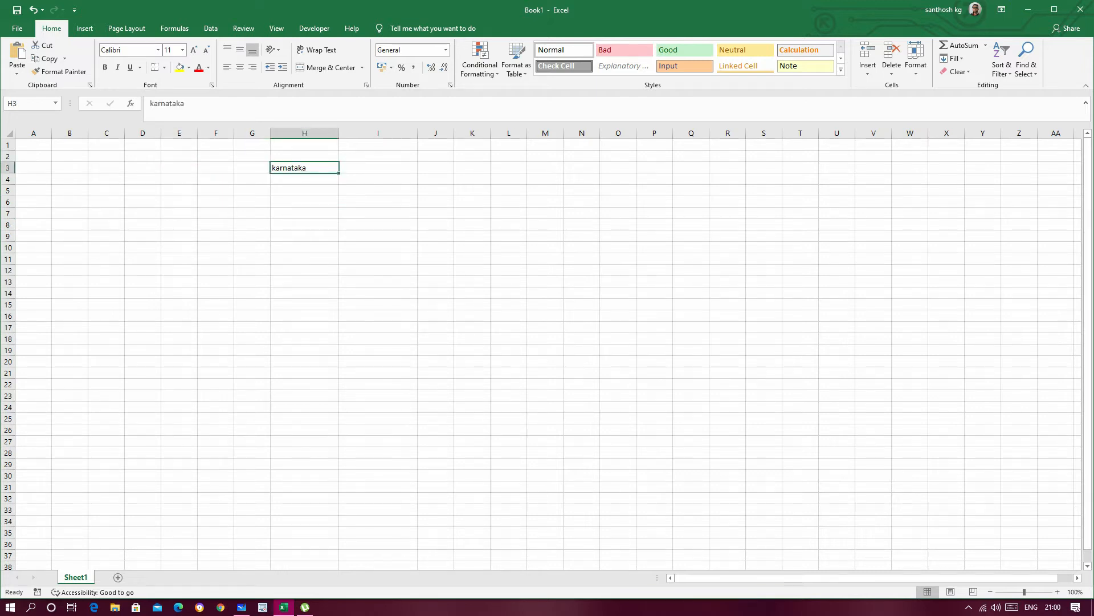
{"action": "key", "text": "Delete"}
Step: Enter the headers "sl no", "student name" and "sate" in cells E2 to G2, widening column F for the second header
{"action": "left_click", "coordinate": [179, 156]}
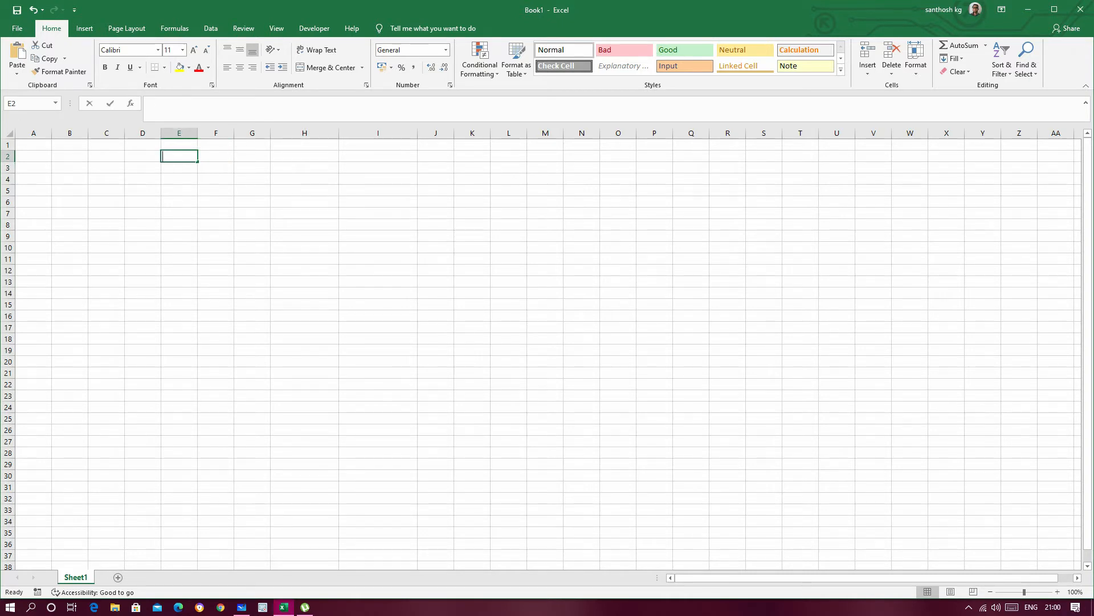
{"action": "type", "text": "sl no"}
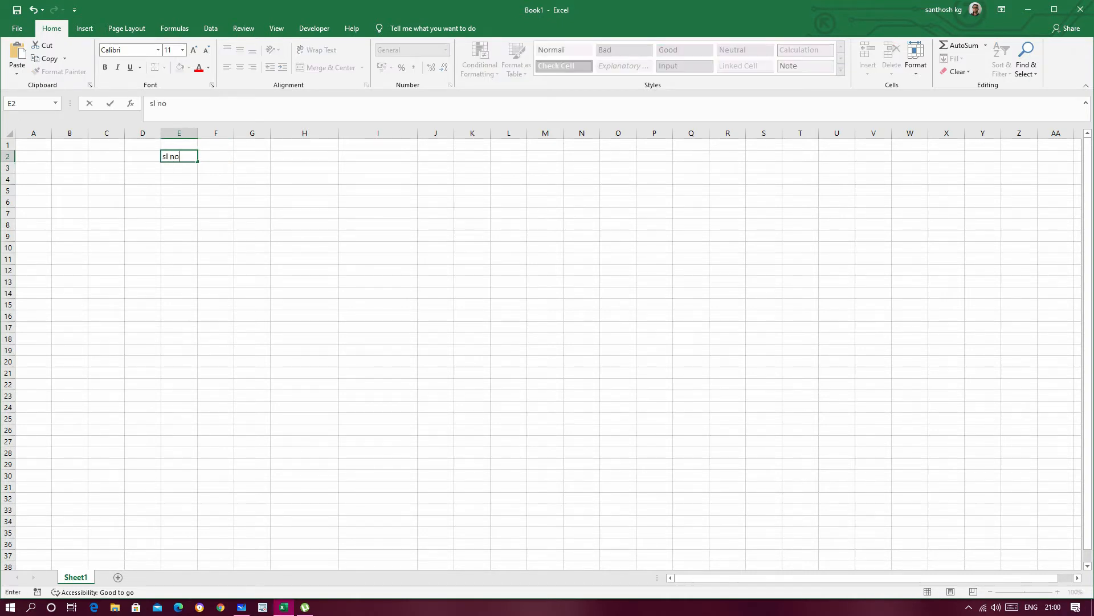
{"action": "key", "text": "Tab"}
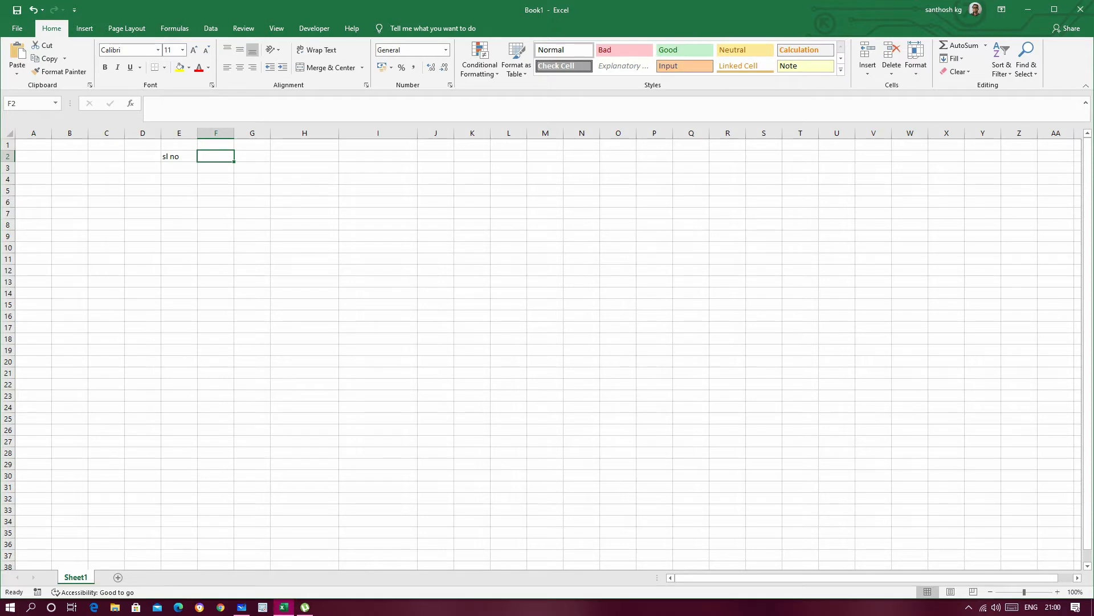
{"action": "left_click_drag", "start_coordinate": [234, 133], "coordinate": [264, 132]}
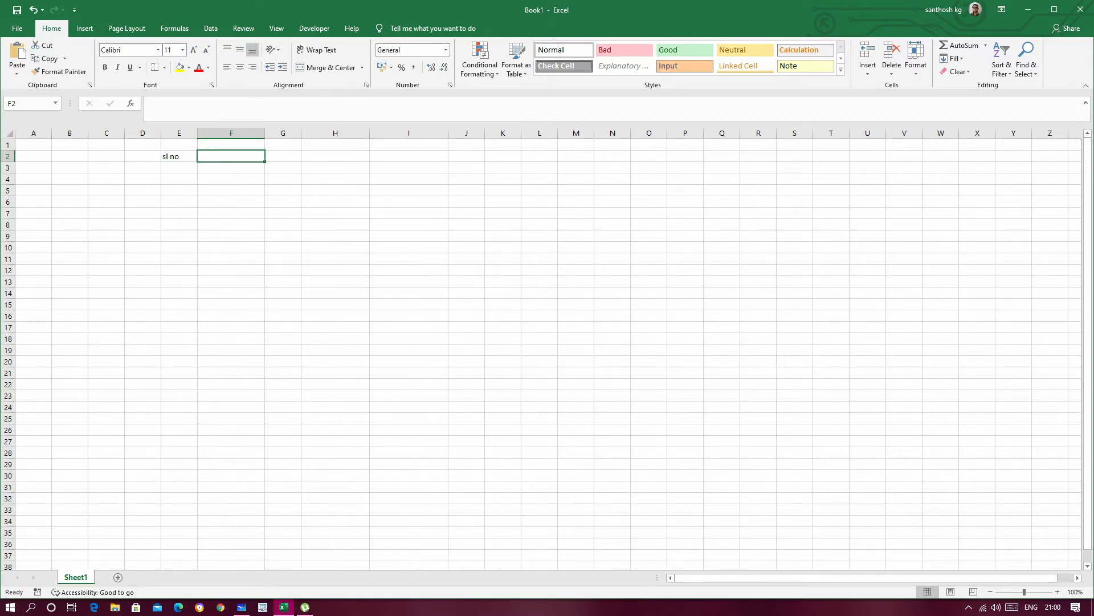
{"action": "type", "text": "st"}
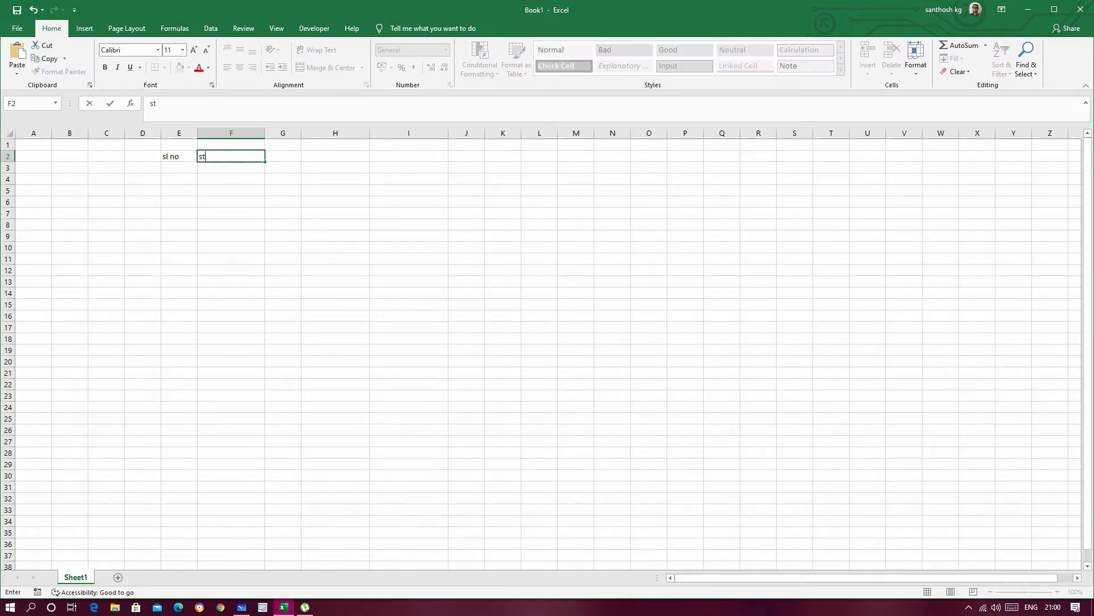
{"action": "type", "text": "udent name"}
{"action": "key", "text": "Tab"}
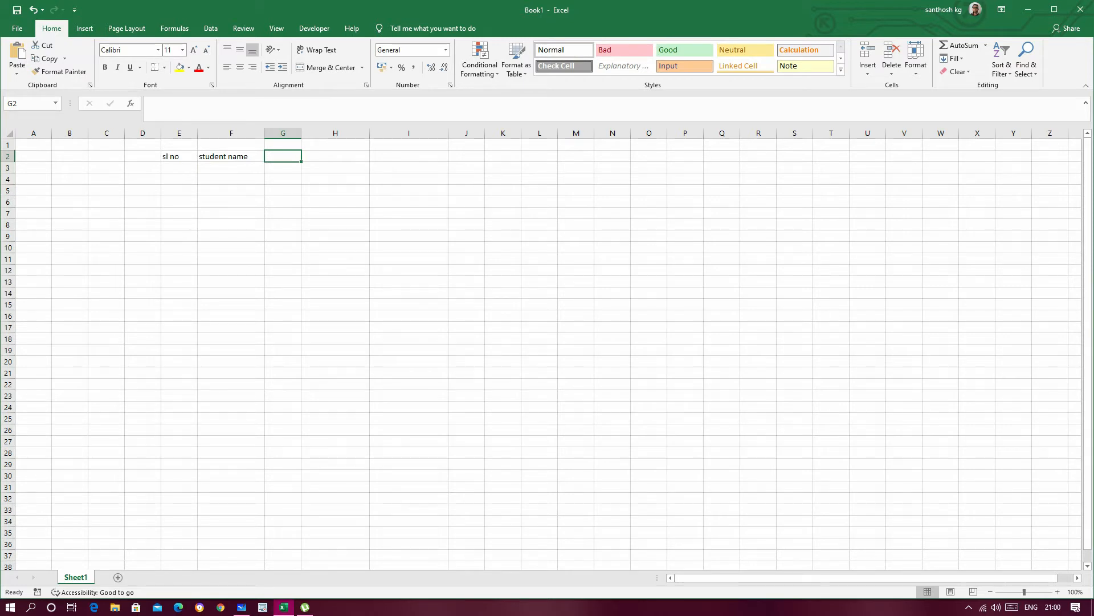
{"action": "type", "text": "sate"}
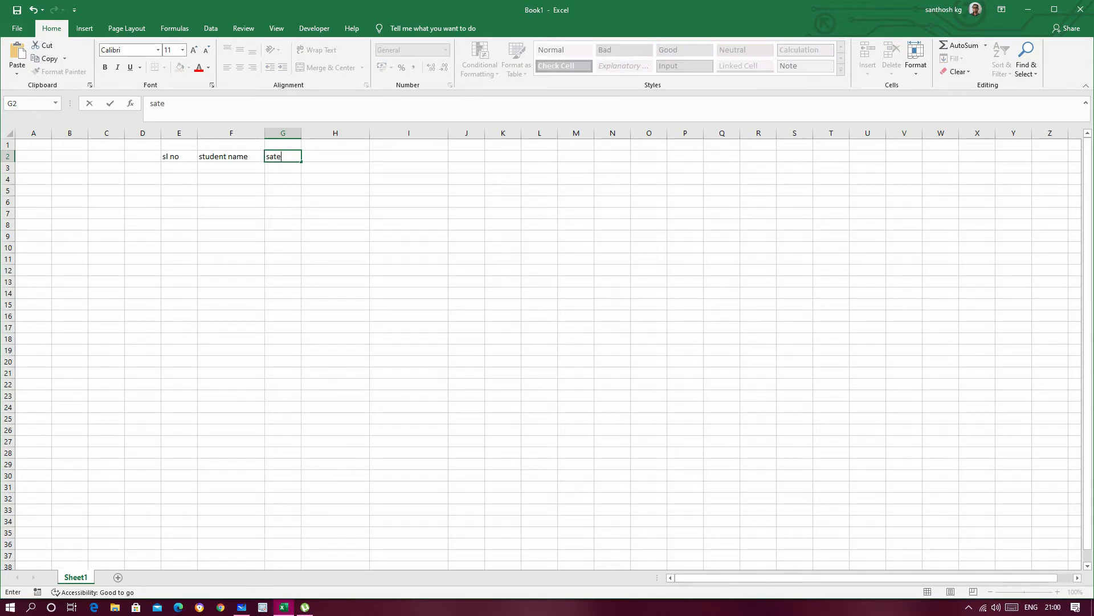
{"action": "left_click", "coordinate": [409, 190]}
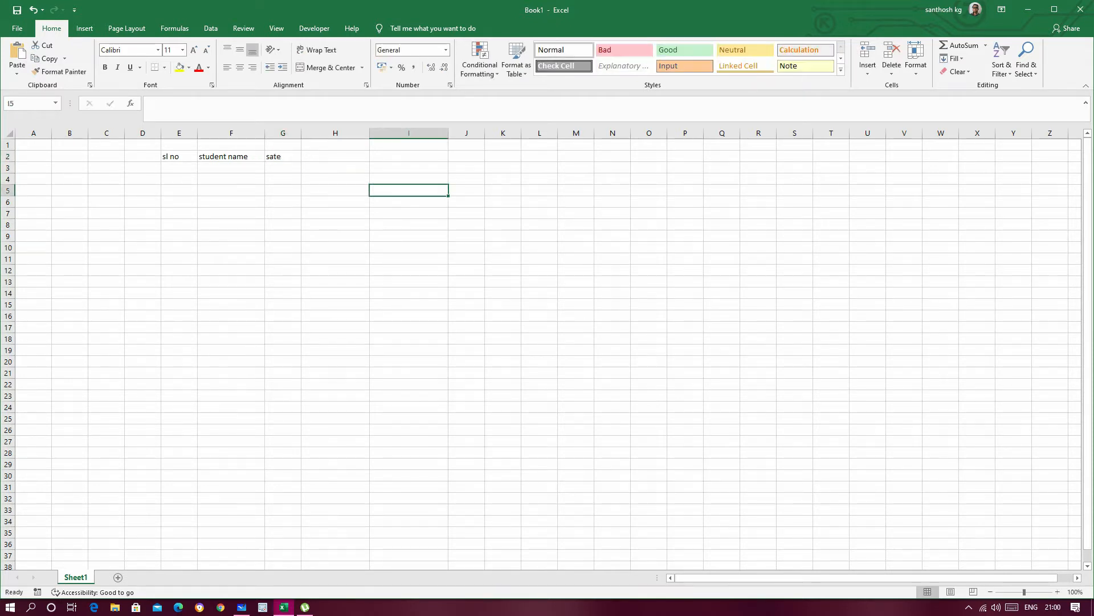
Step: Enter the serial numbers 1, 2 and 3 in cells E3 to E5
{"action": "left_click", "coordinate": [284, 156]}
{"action": "left_click", "coordinate": [284, 167]}
{"action": "left_click", "coordinate": [179, 168]}
{"action": "type", "text": "1"}
{"action": "key", "text": "Return"}
{"action": "type", "text": "2"}
{"action": "key", "text": "Return"}
{"action": "type", "text": "3"}
{"action": "key", "text": "Return"}
Step: Fill in three students' first names in cells F3 to F5
{"action": "left_click", "coordinate": [231, 167]}
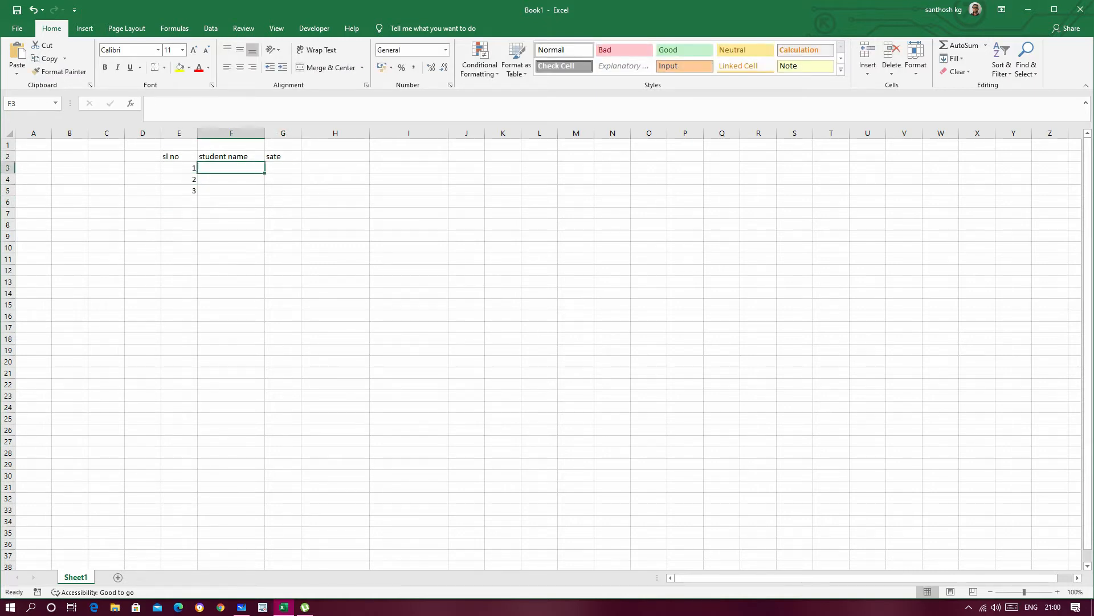
{"action": "type", "text": "raju"}
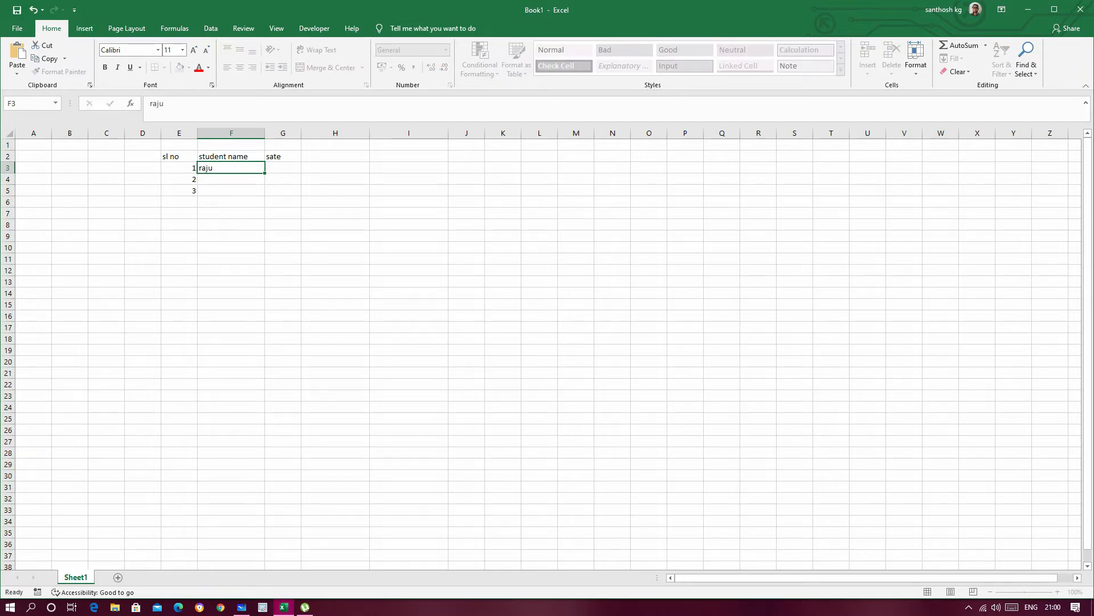
{"action": "key", "text": "Return"}
{"action": "type", "text": "manju"}
{"action": "key", "text": "Return"}
{"action": "type", "text": "ravi"}
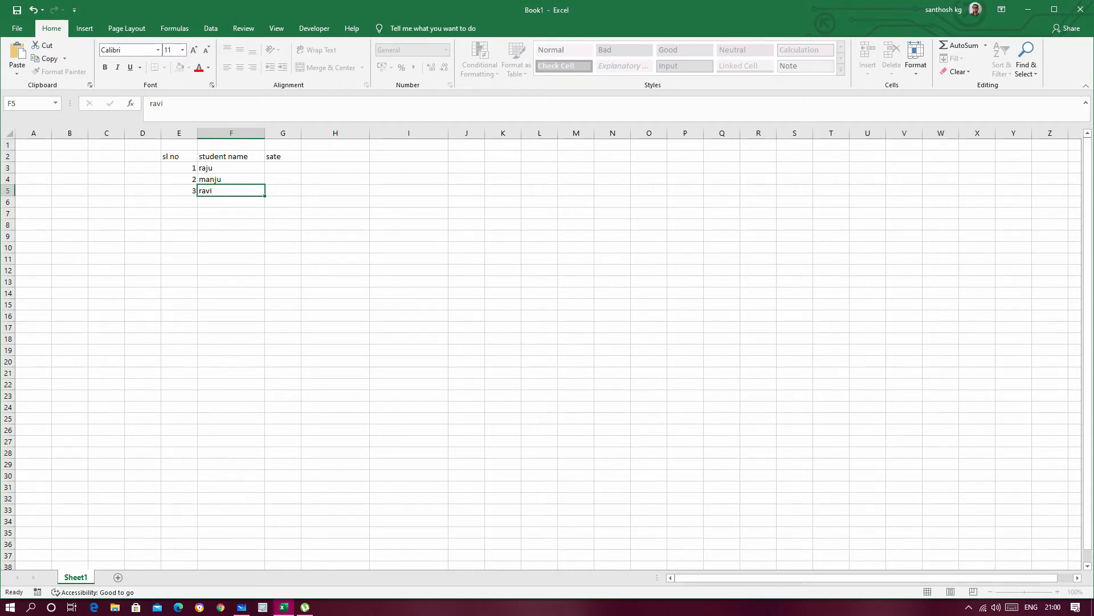
{"action": "key", "text": "Return"}
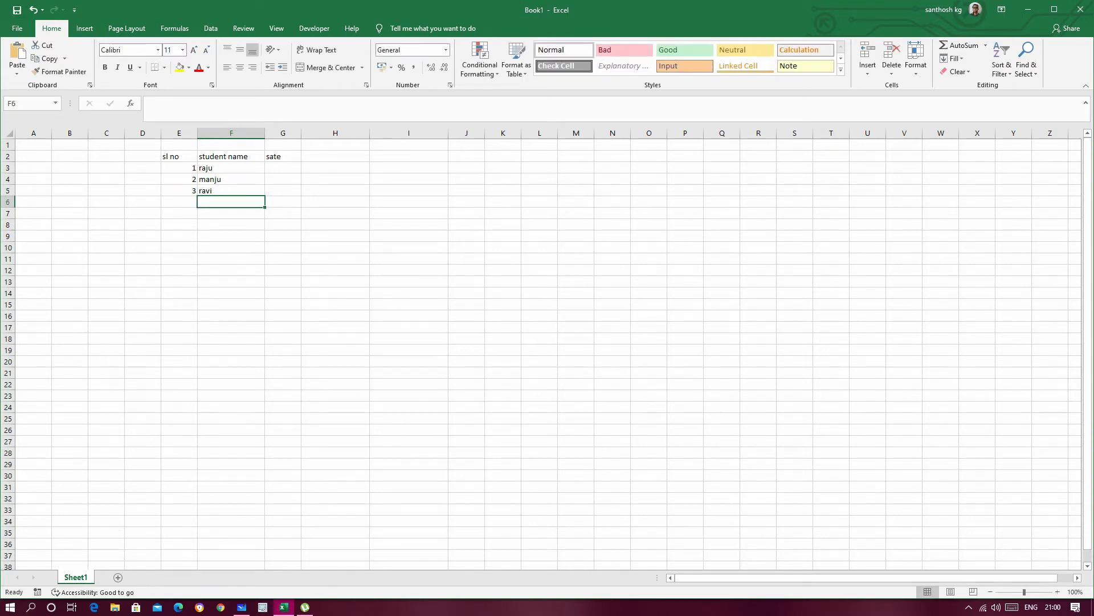
{"action": "left_click", "coordinate": [143, 213]}
{"action": "left_click_drag", "start_coordinate": [283, 168], "coordinate": [283, 191]}
{"action": "left_click", "coordinate": [466, 213]}
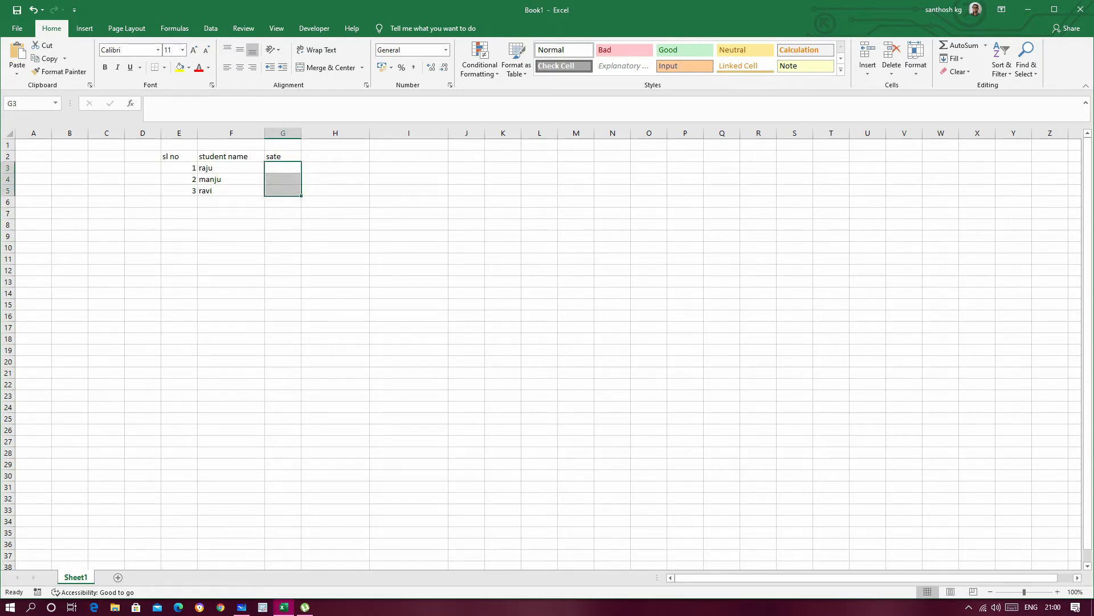
{"action": "left_click", "coordinate": [409, 191]}
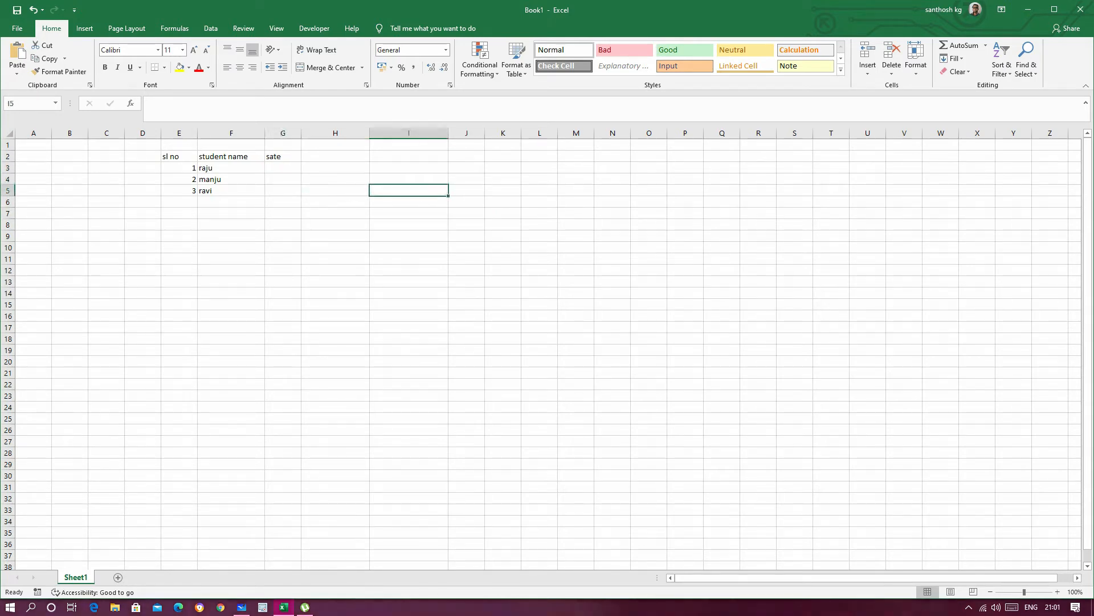
Step: Enter "karnataka" as the first student's state in cell G3 and widen column G to fit it
{"action": "left_click", "coordinate": [283, 168]}
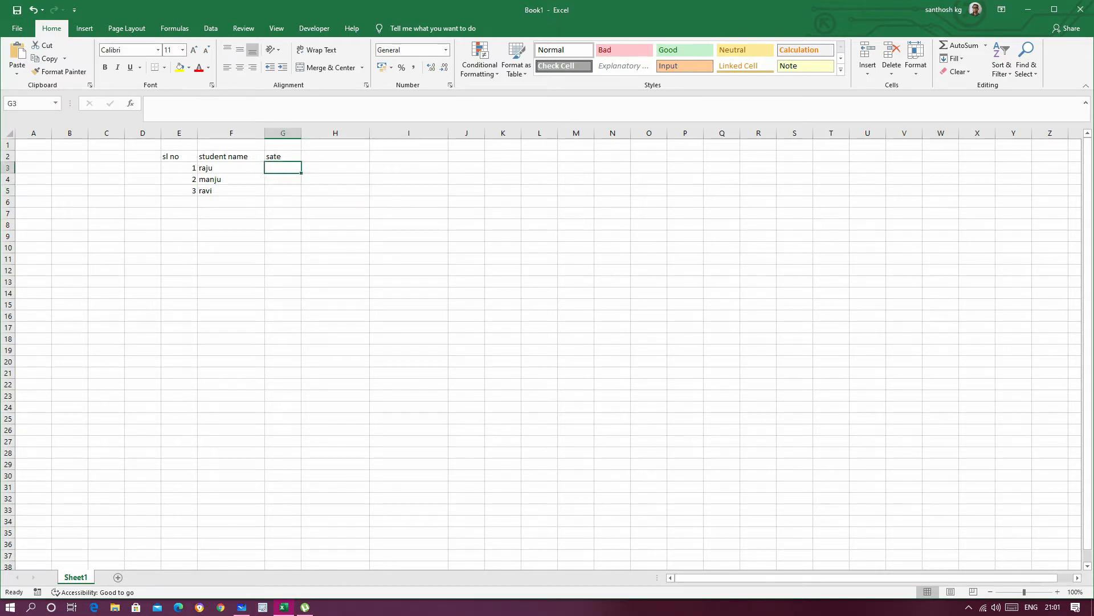
{"action": "type", "text": "karnatak"}
{"action": "left_click", "coordinate": [336, 225]}
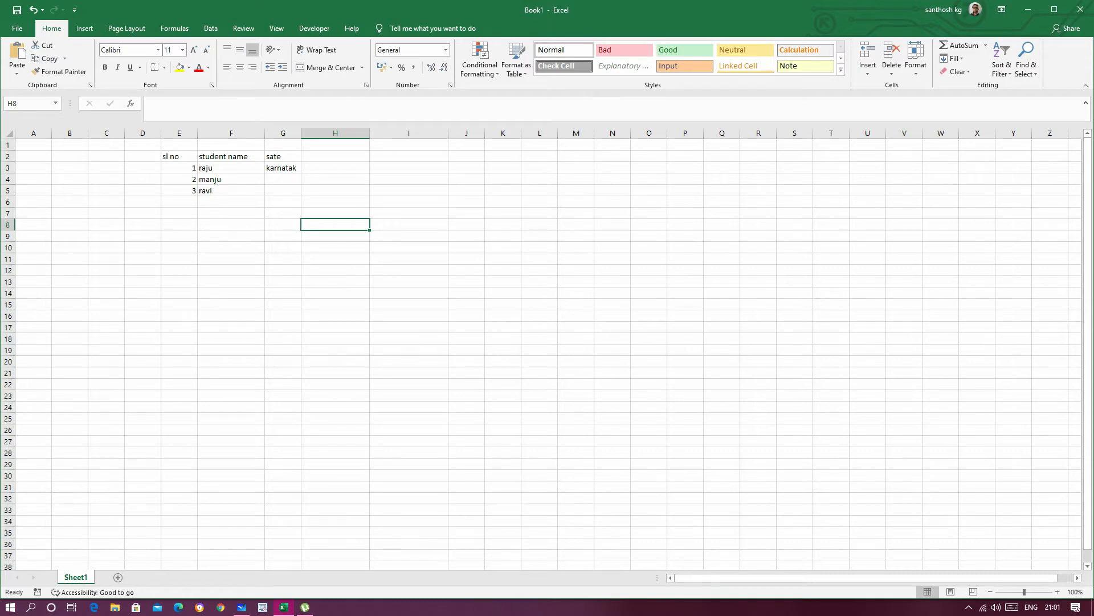
{"action": "left_click", "coordinate": [282, 167]}
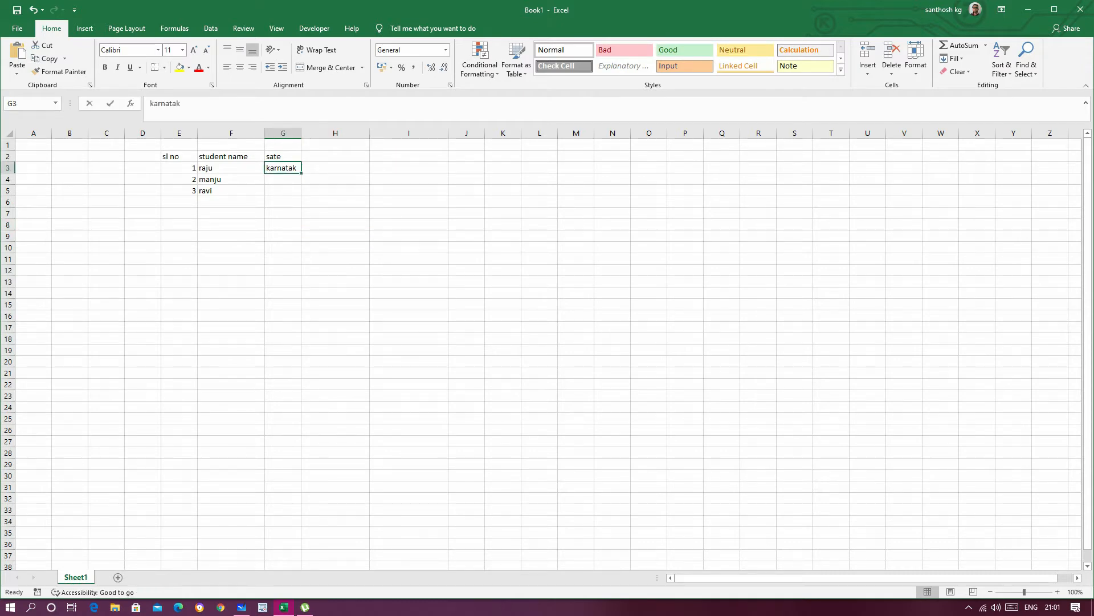
{"action": "key", "text": "F2"}
{"action": "type", "text": "a"}
{"action": "left_click", "coordinate": [409, 202]}
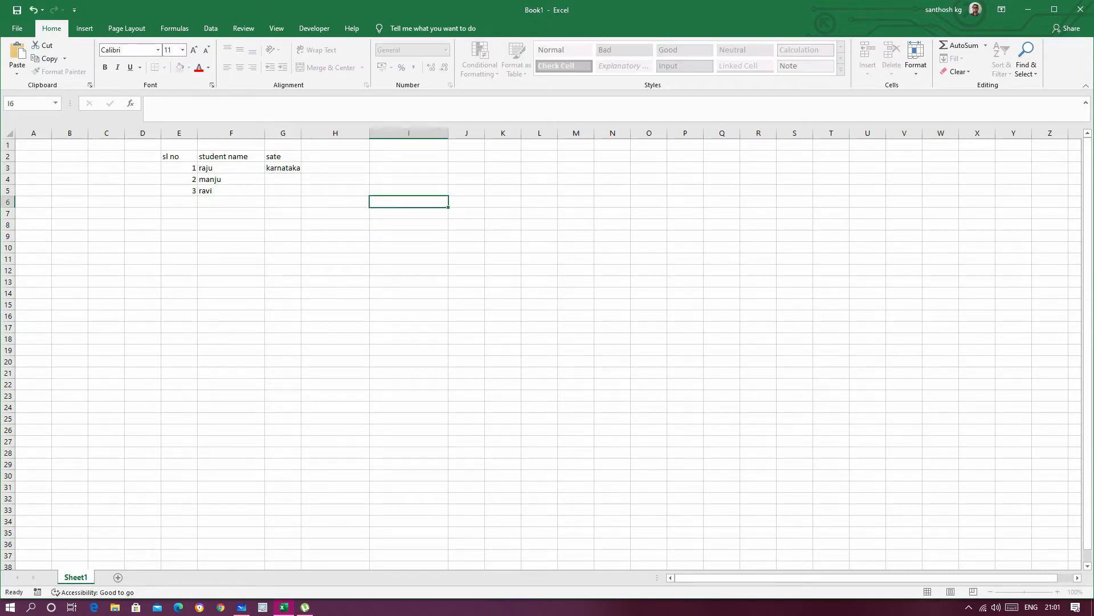
{"action": "left_click_drag", "start_coordinate": [301, 133], "coordinate": [317, 133]}
Step: Fill "karnataka" from cell G3 down to G5
{"action": "left_click", "coordinate": [291, 168]}
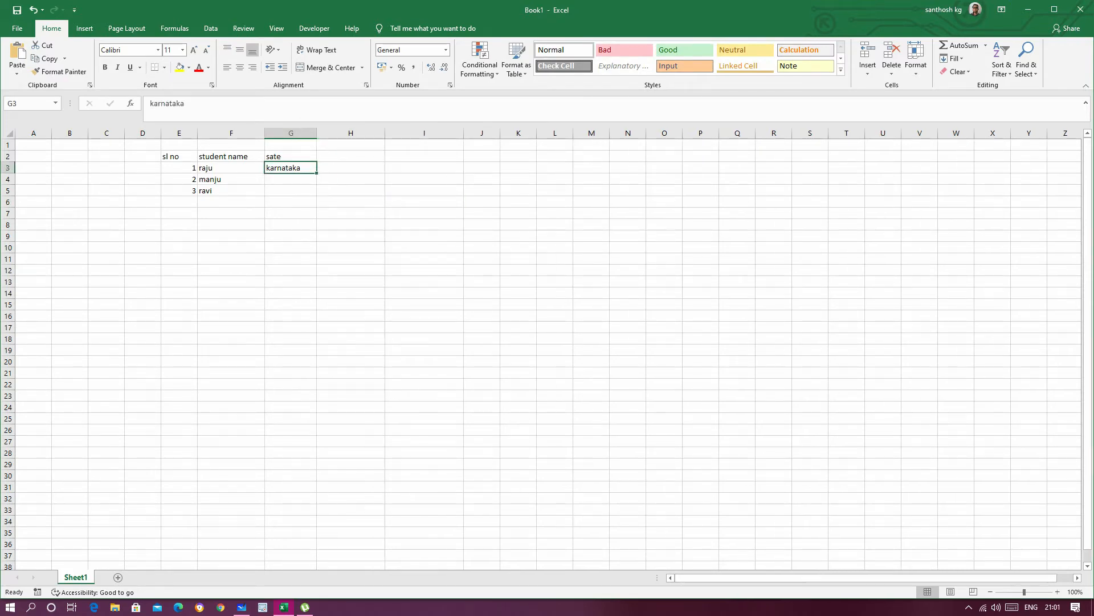
{"action": "left_click_drag", "start_coordinate": [317, 172], "coordinate": [318, 196]}
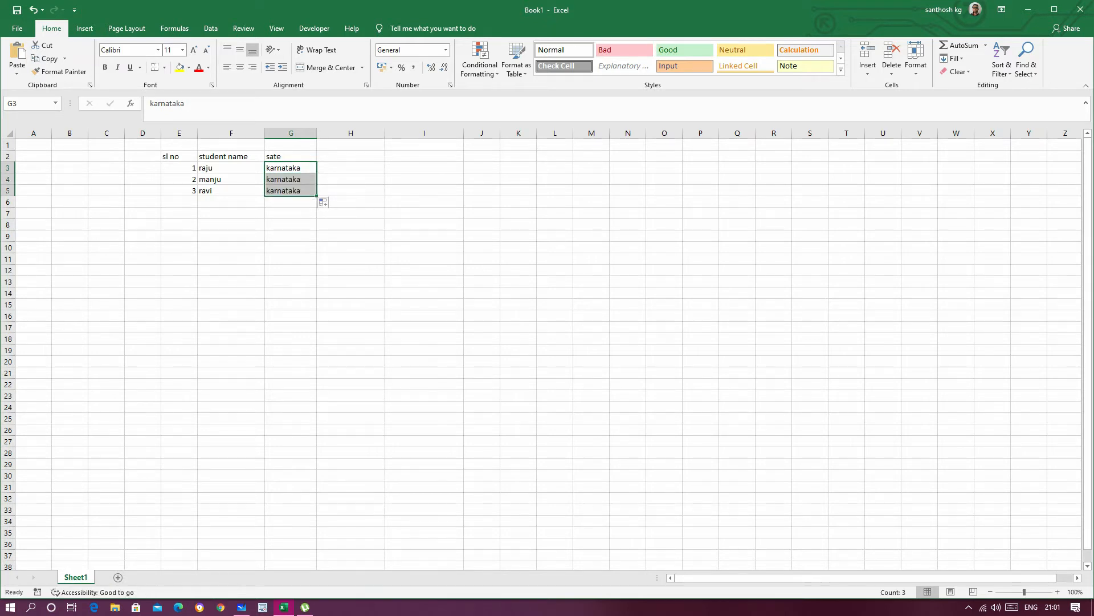
{"action": "left_click", "coordinate": [351, 248]}
{"action": "left_click_drag", "start_coordinate": [291, 167], "coordinate": [291, 192]}
{"action": "left_click", "coordinate": [291, 236]}
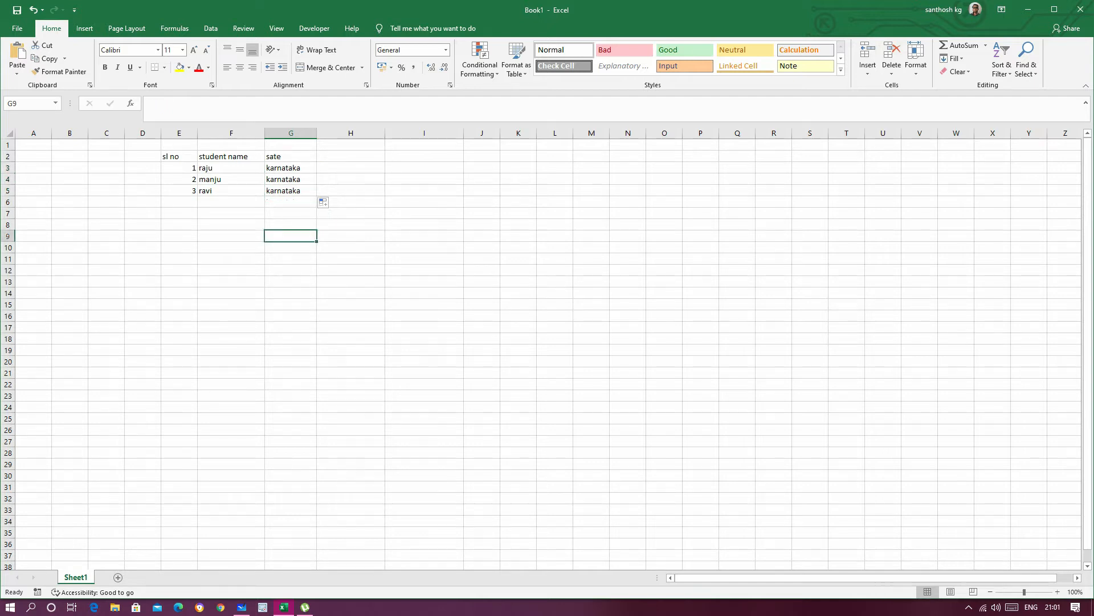
Step: Clear the state entries in cells G3 to G5
{"action": "left_click_drag", "start_coordinate": [291, 168], "coordinate": [291, 191]}
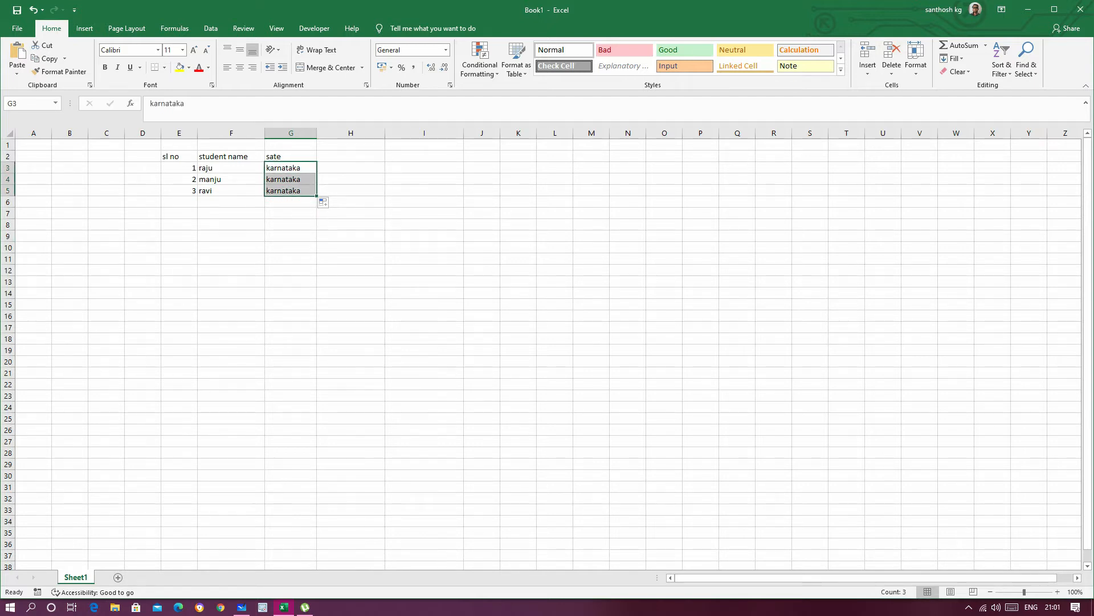
{"action": "key", "text": "Delete"}
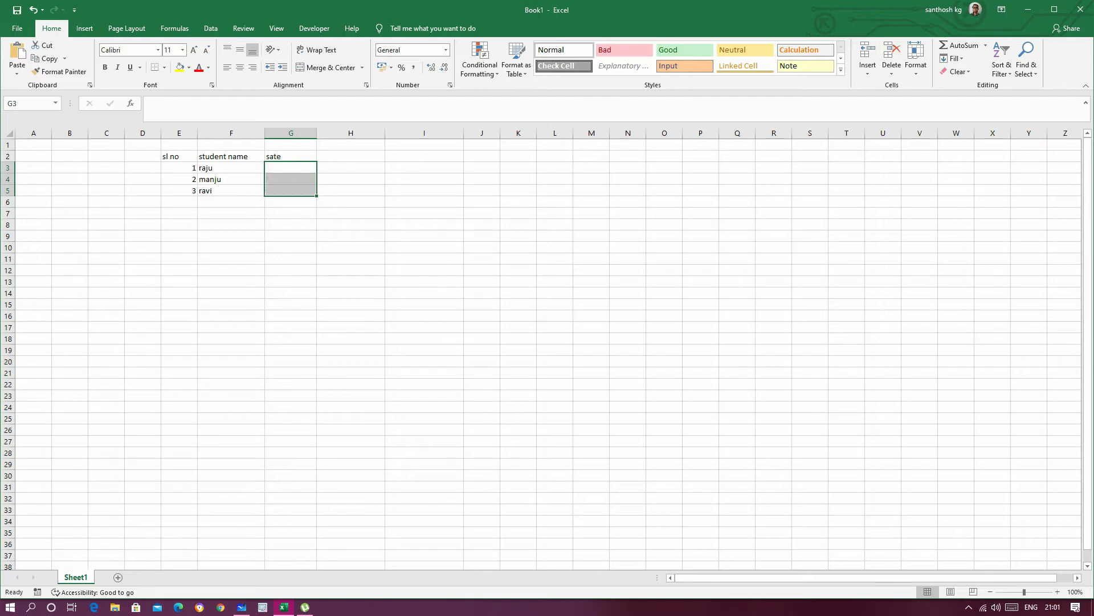
{"action": "left_click", "coordinate": [518, 236]}
Step: Merge and center the empty state cells G3 to G5
{"action": "left_click_drag", "start_coordinate": [290, 167], "coordinate": [291, 191]}
{"action": "left_click", "coordinate": [424, 191]}
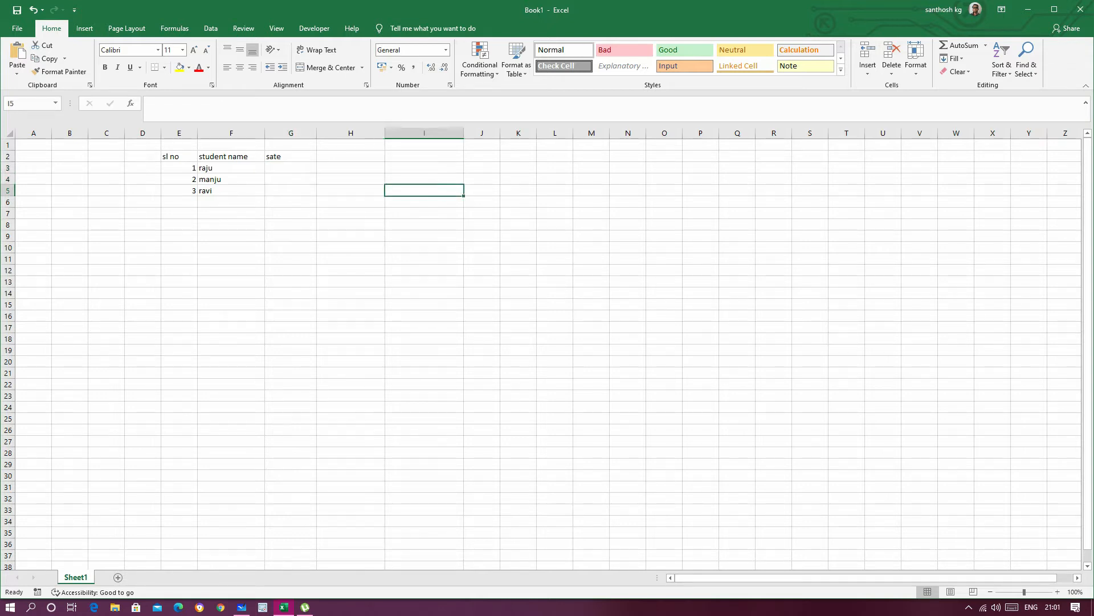
{"action": "left_click_drag", "start_coordinate": [290, 168], "coordinate": [291, 191]}
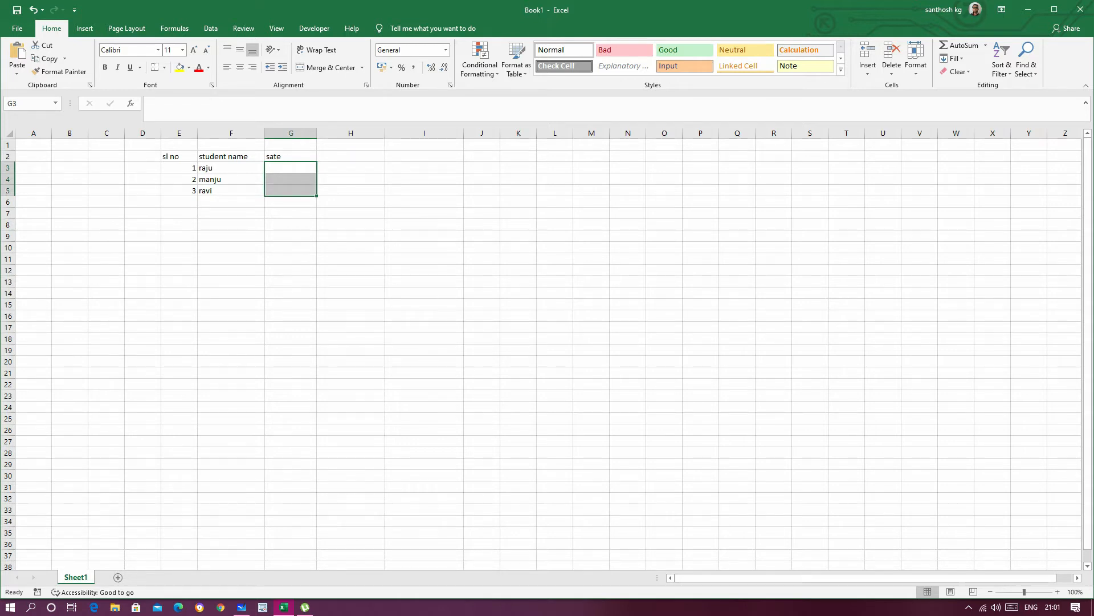
{"action": "left_click_drag", "start_coordinate": [291, 167], "coordinate": [291, 191]}
{"action": "left_click", "coordinate": [291, 167]}
{"action": "left_click", "coordinate": [291, 179]}
{"action": "left_click", "coordinate": [291, 190]}
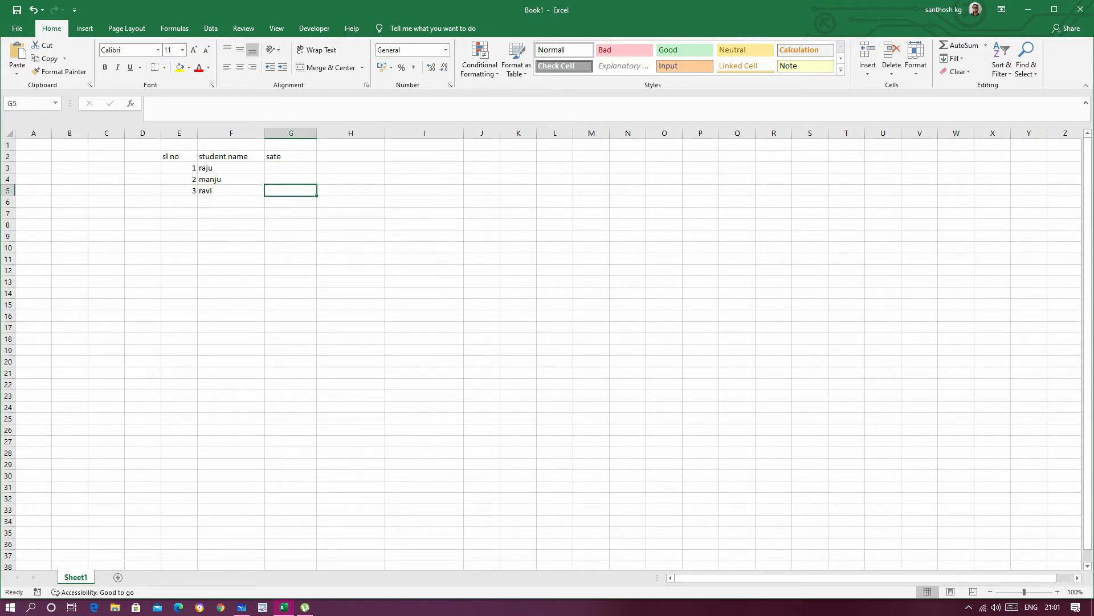
{"action": "left_click_drag", "start_coordinate": [291, 168], "coordinate": [291, 191]}
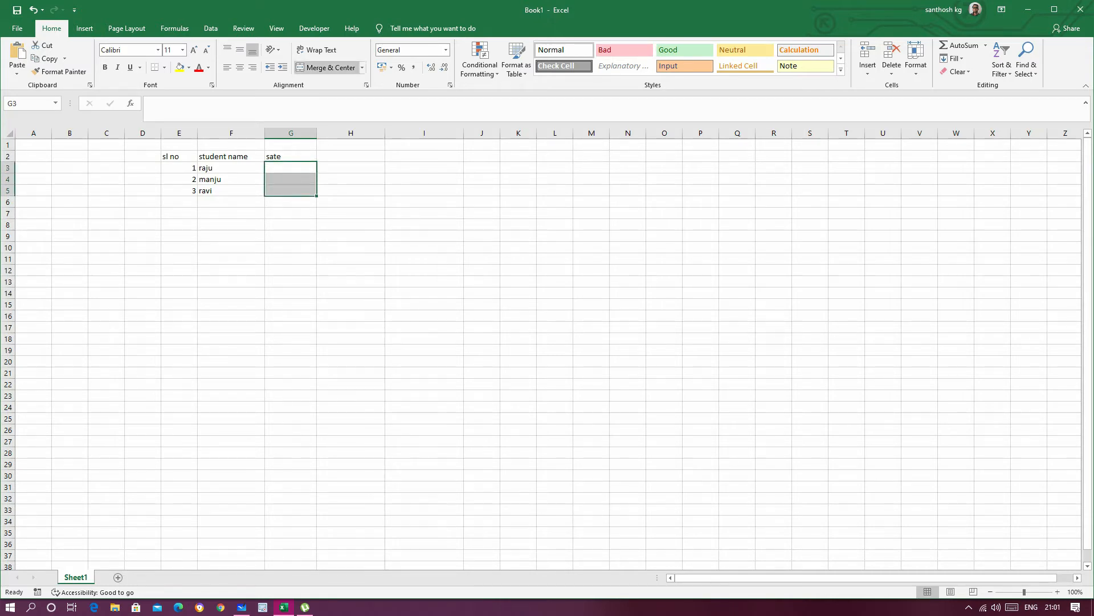
{"action": "left_click", "coordinate": [328, 67]}
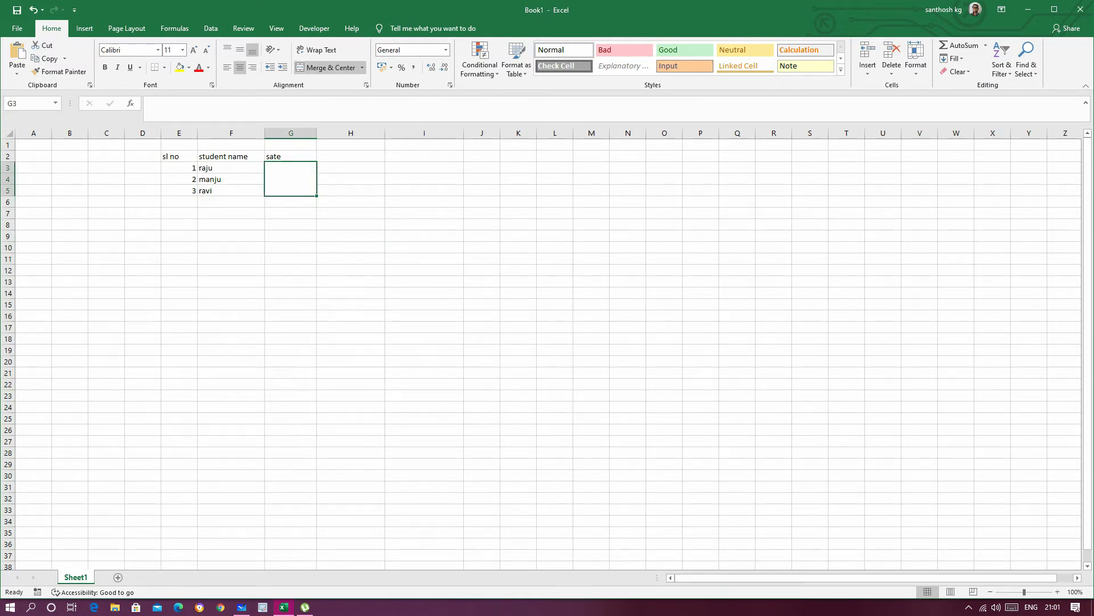
Step: Enter "karnataka" in the merged state cell and reselect that cell
{"action": "type", "text": "karnataka"}
{"action": "left_click", "coordinate": [291, 180]}
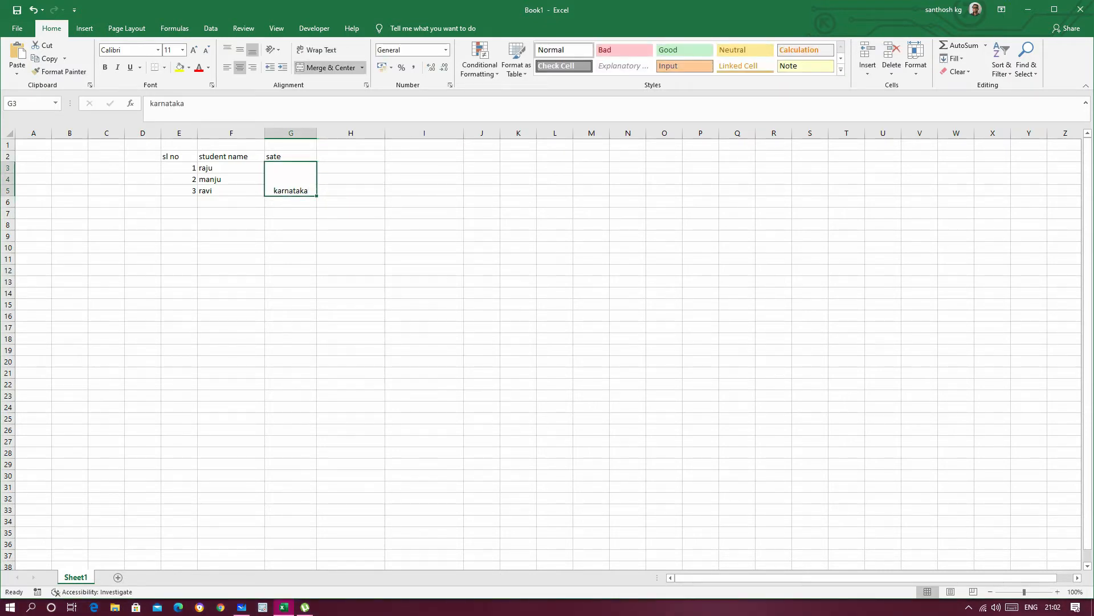
Step: Set the orientation of "karnataka" in the merged state cell to Vertical Text
{"action": "left_click", "coordinate": [273, 50]}
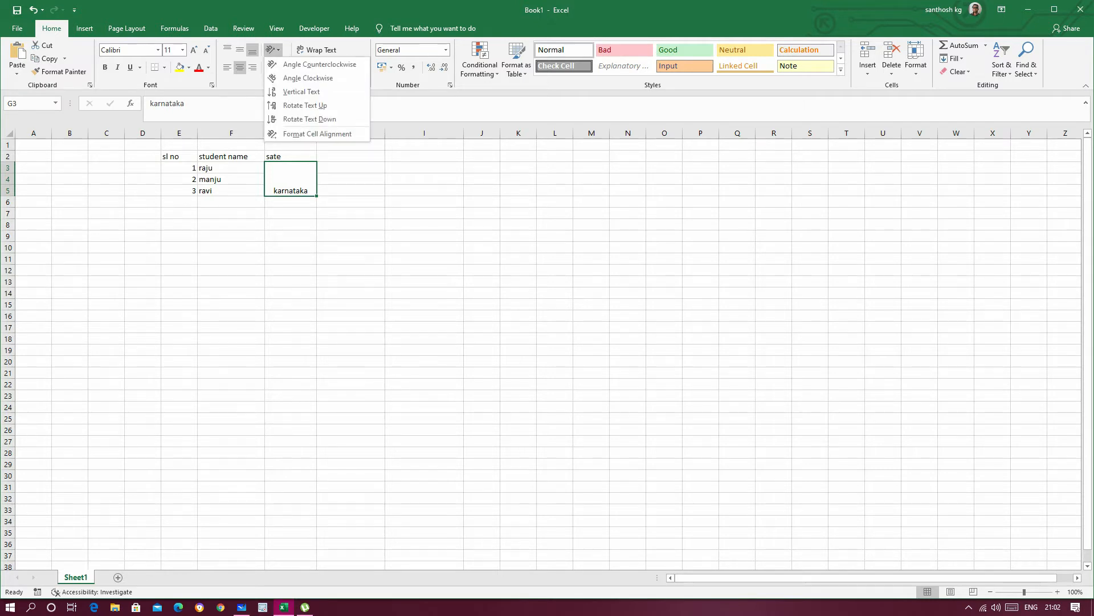
{"action": "left_click", "coordinate": [301, 92]}
{"action": "left_click", "coordinate": [424, 235]}
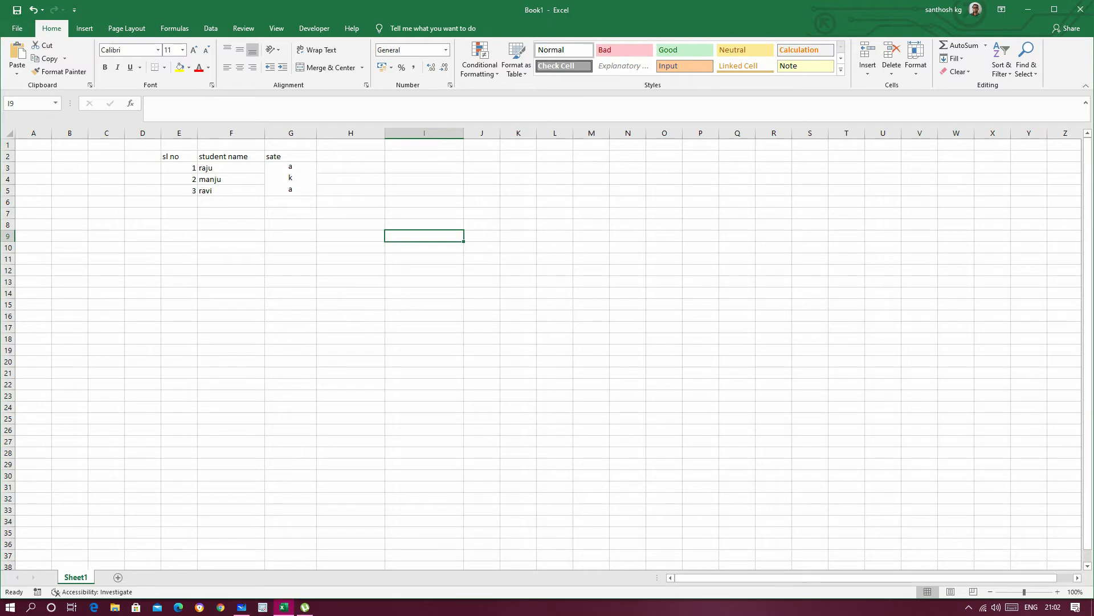
Step: Increase the heights of rows 3, 4 and 5 until the whole vertical word fits in the merged cell
{"action": "left_click", "coordinate": [291, 179]}
{"action": "mouse_move", "coordinate": [8, 185]}
{"action": "left_mouse_down"}
{"action": "mouse_move", "coordinate": [8, 215]}
{"action": "mouse_move", "coordinate": [7, 185]}
{"action": "mouse_move", "coordinate": [7, 209]}
{"action": "mouse_move", "coordinate": [7, 195]}
{"action": "left_mouse_up"}
{"action": "left_click", "coordinate": [424, 211]}
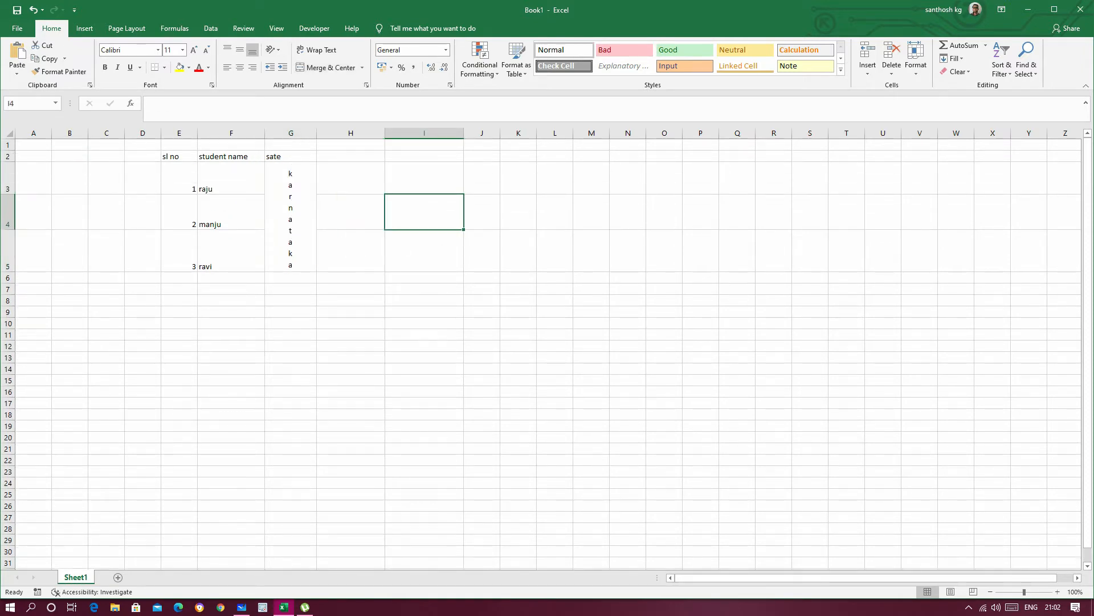
{"action": "left_click", "coordinate": [518, 346]}
{"action": "left_click", "coordinate": [290, 219]}
{"action": "left_click", "coordinate": [627, 392]}
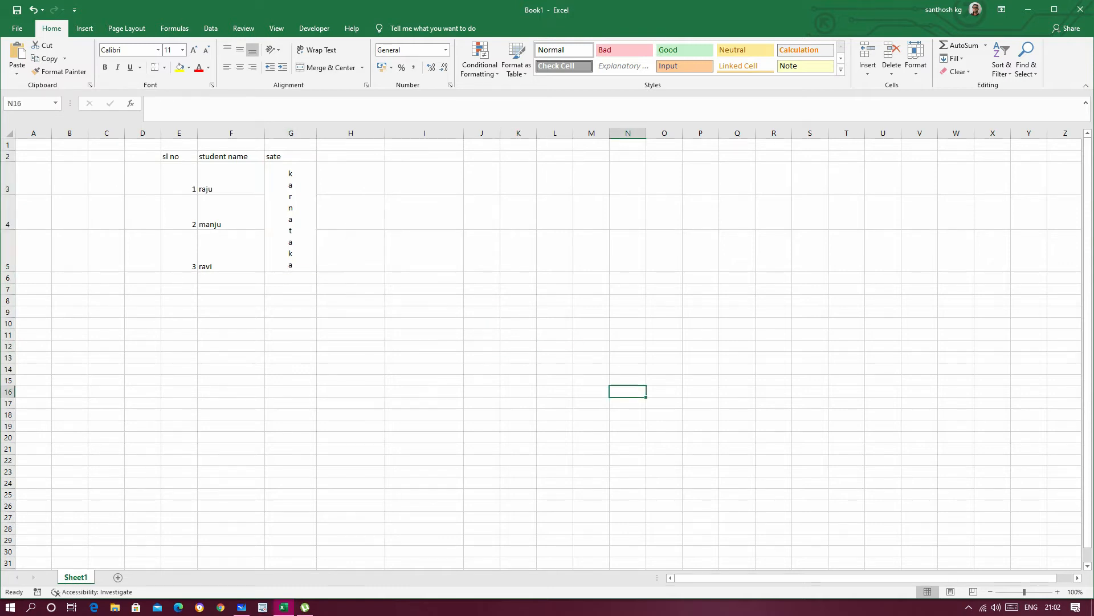
{"action": "left_click", "coordinate": [290, 219]}
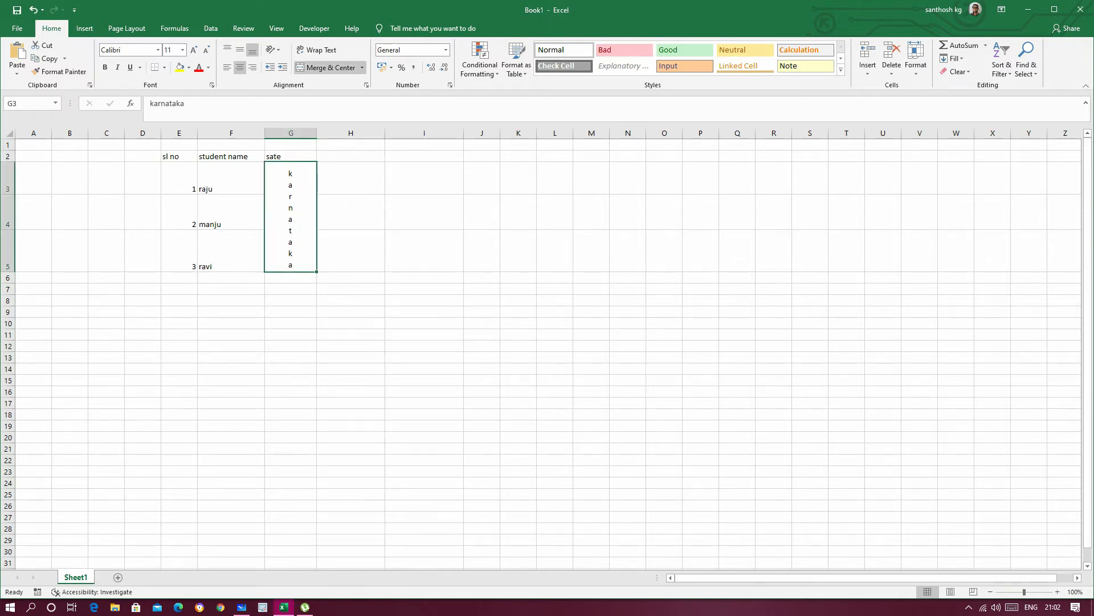
Step: Undo the row height changes and the vertical text orientation of the merged state cell
{"action": "key", "text": "ctrl+z"}
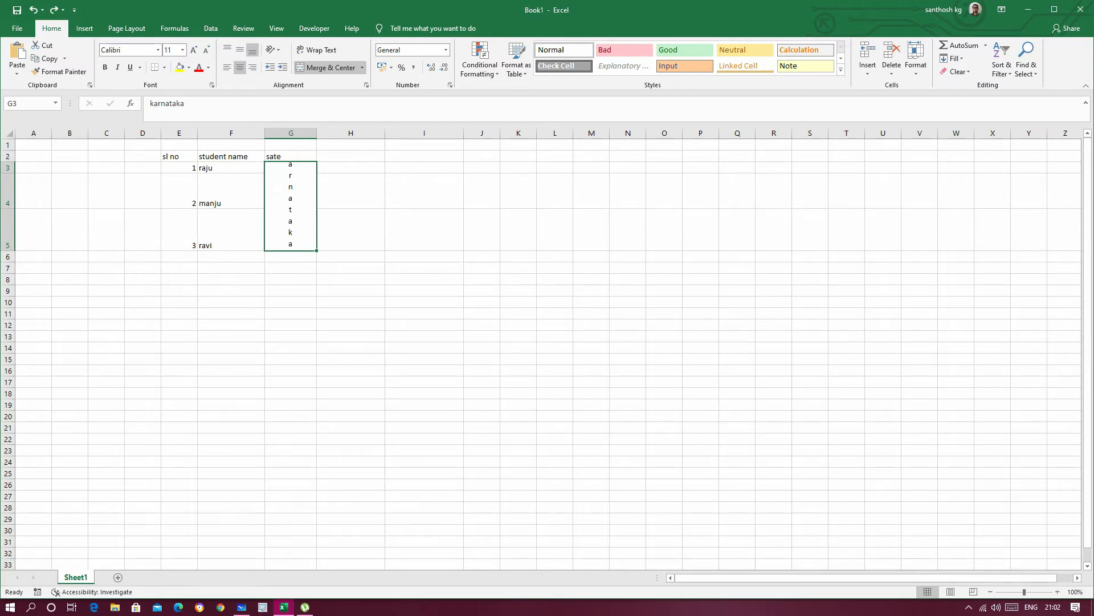
{"action": "key", "text": "ctrl+z"}
{"action": "key", "text": "ctrl+z"}
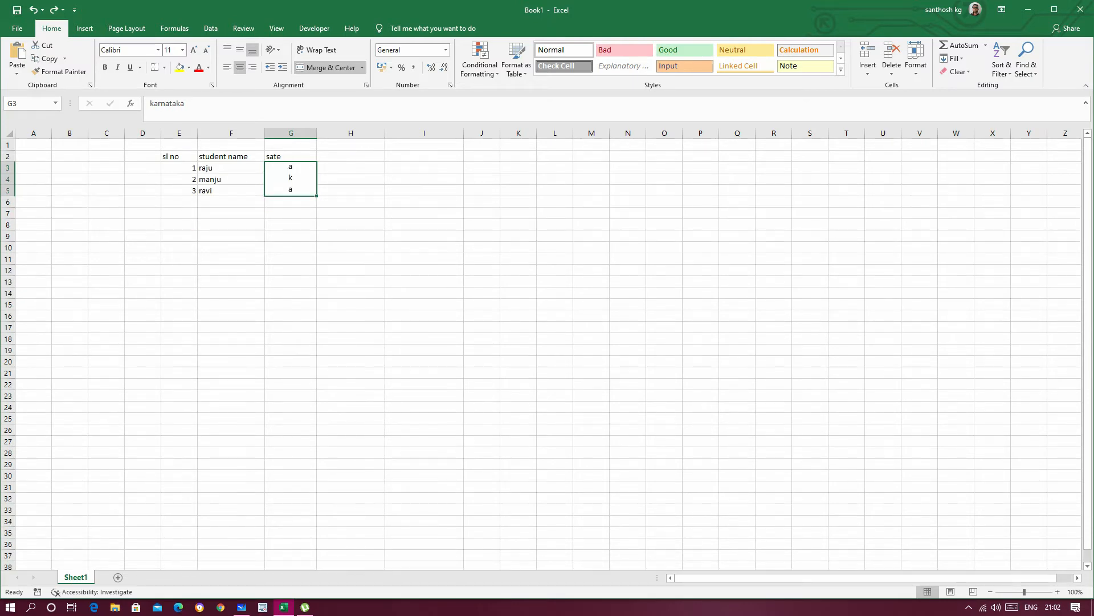
{"action": "key", "text": "ctrl+z"}
{"action": "key", "text": "ctrl+y"}
{"action": "left_click", "coordinate": [84, 28]}
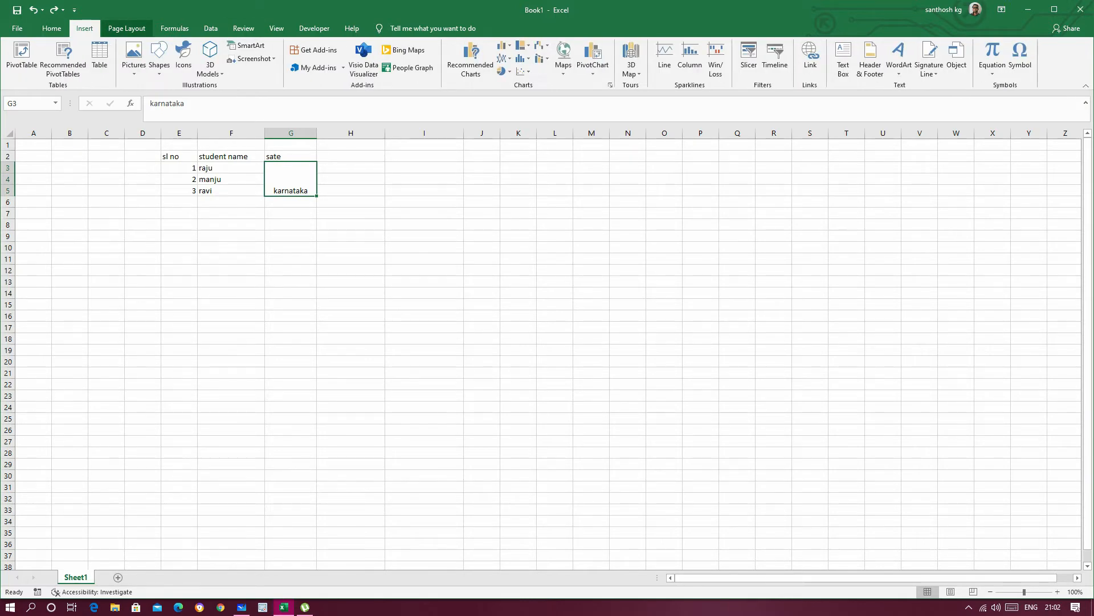
{"action": "left_click", "coordinate": [126, 28]}
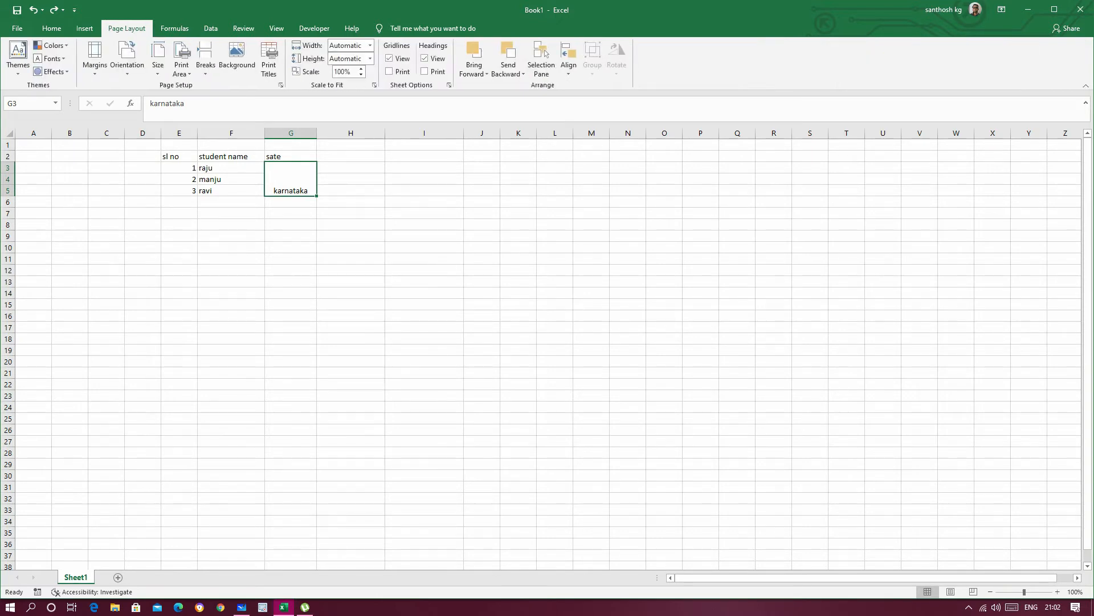
{"action": "left_click", "coordinate": [52, 29]}
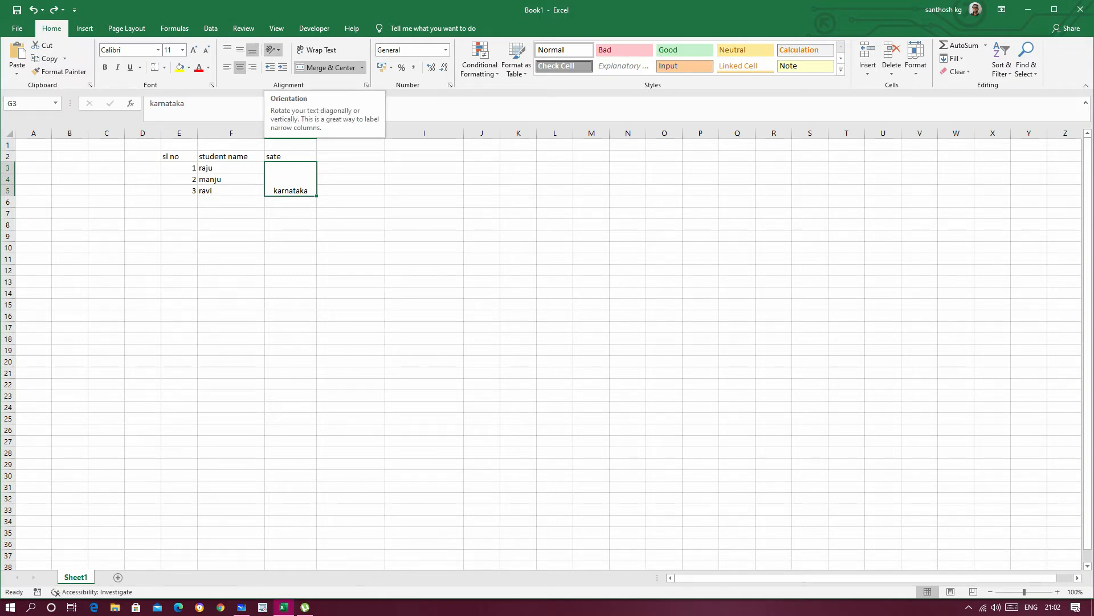
Step: Apply Rotate Text Up to the merged state cell and make row 5 taller to fit the word
{"action": "left_click", "coordinate": [274, 49]}
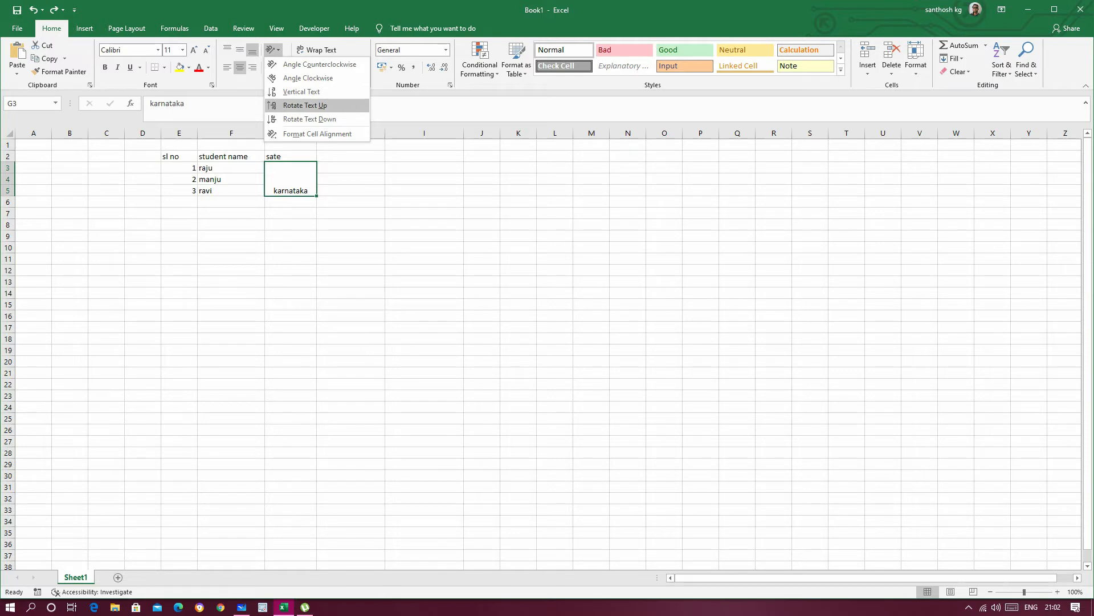
{"action": "left_click", "coordinate": [305, 105]}
{"action": "left_click_drag", "start_coordinate": [8, 196], "coordinate": [8, 218]}
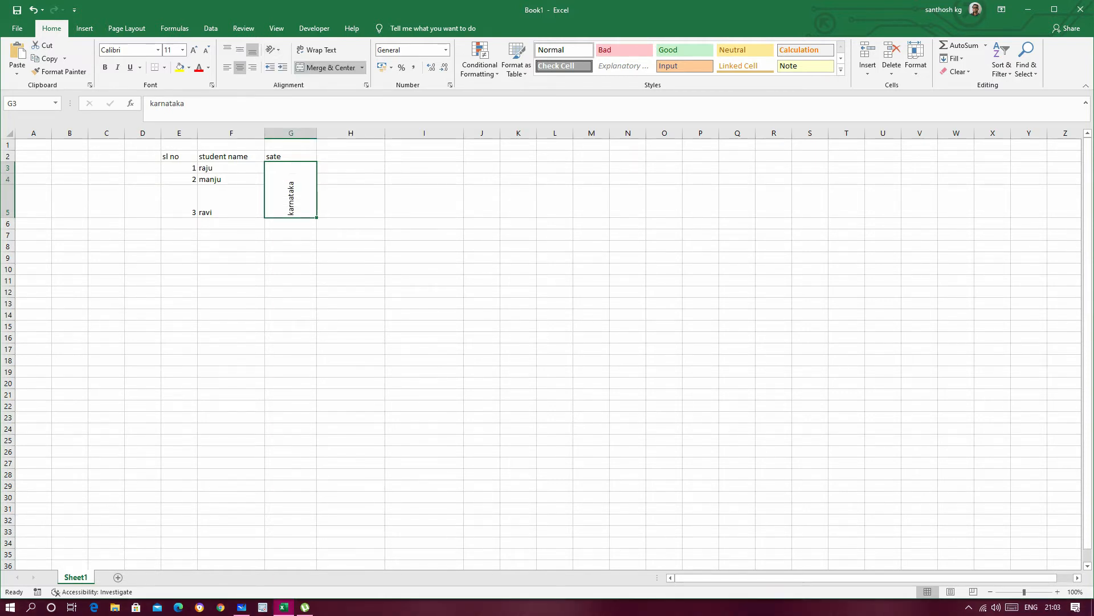
Step: Try the Rotate Text Down and Vertical Text orientations on the merged state cell
{"action": "left_click", "coordinate": [274, 50]}
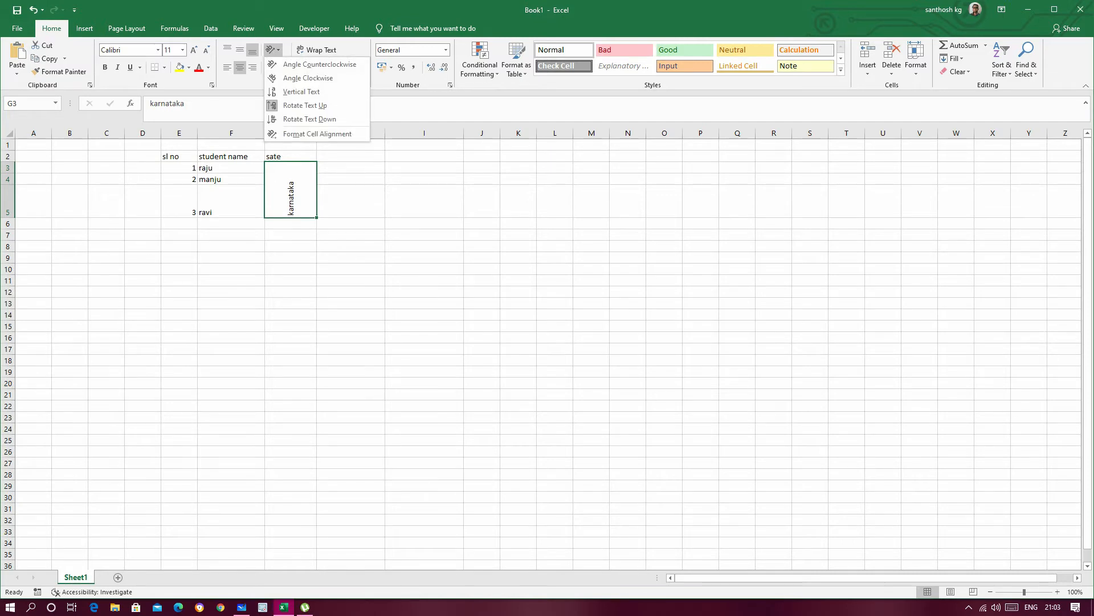
{"action": "left_click", "coordinate": [305, 119]}
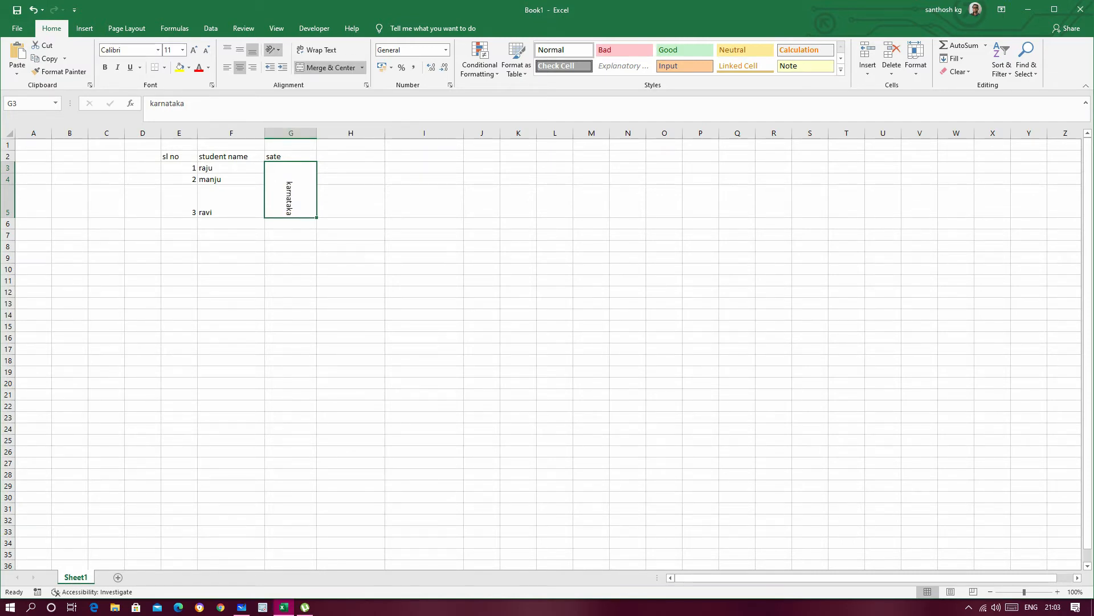
{"action": "left_click", "coordinate": [274, 50]}
{"action": "left_click", "coordinate": [302, 92]}
Step: Return the merged state cell's text to the Rotate Text Up orientation
{"action": "left_click", "coordinate": [274, 50]}
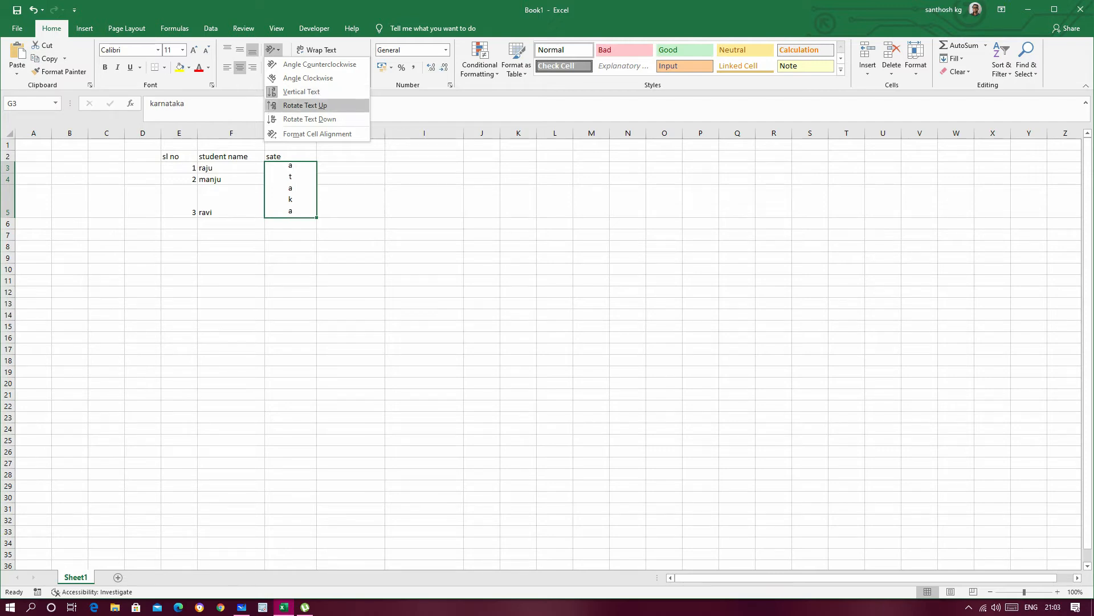
{"action": "left_click", "coordinate": [306, 105]}
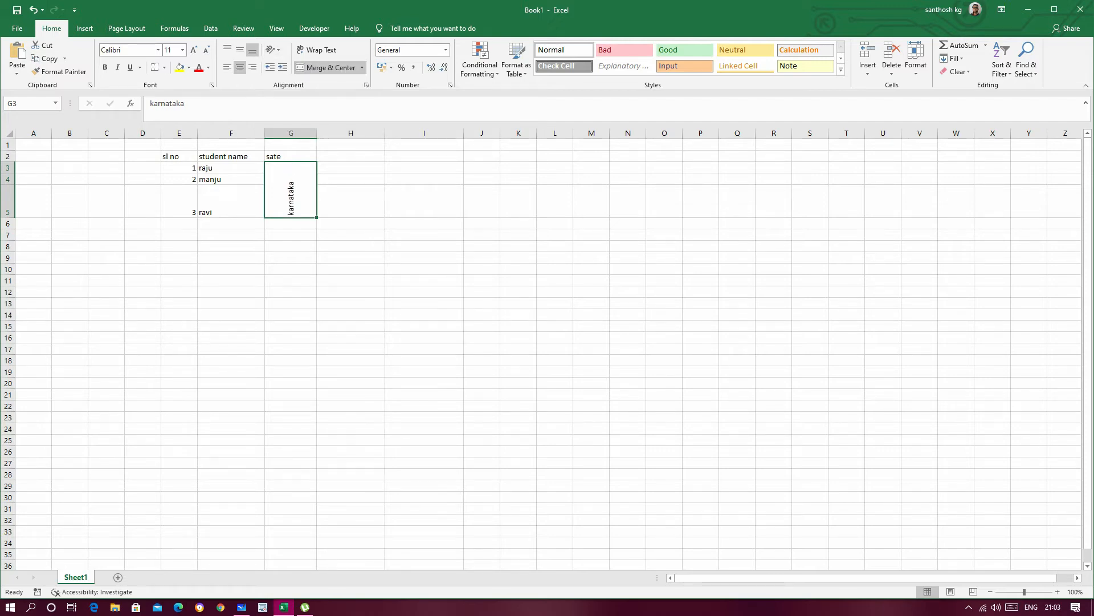
{"action": "left_click", "coordinate": [351, 201]}
{"action": "left_click", "coordinate": [290, 195]}
Step: Apply Angle Counterclockwise to the merged state cell's text, followed by Angle Clockwise
{"action": "left_click", "coordinate": [273, 49]}
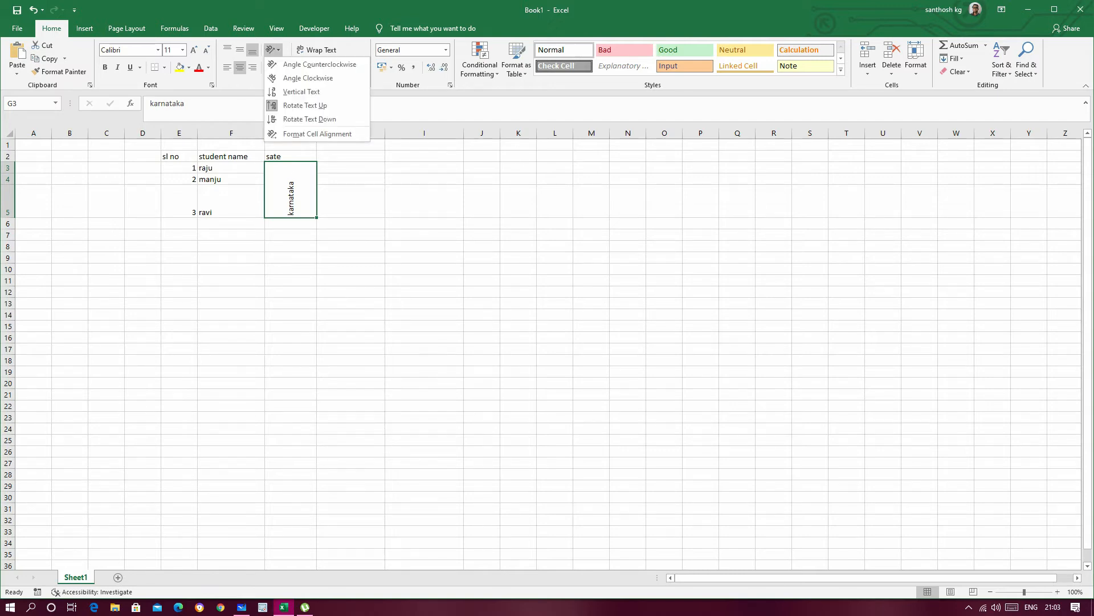
{"action": "left_click", "coordinate": [319, 64]}
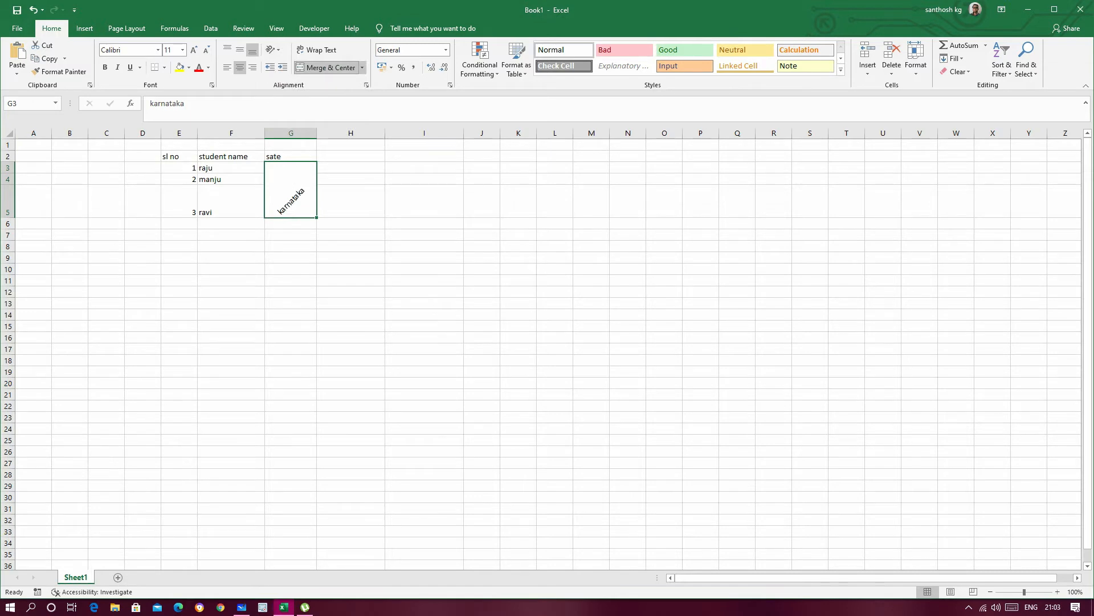
{"action": "left_click", "coordinate": [273, 50]}
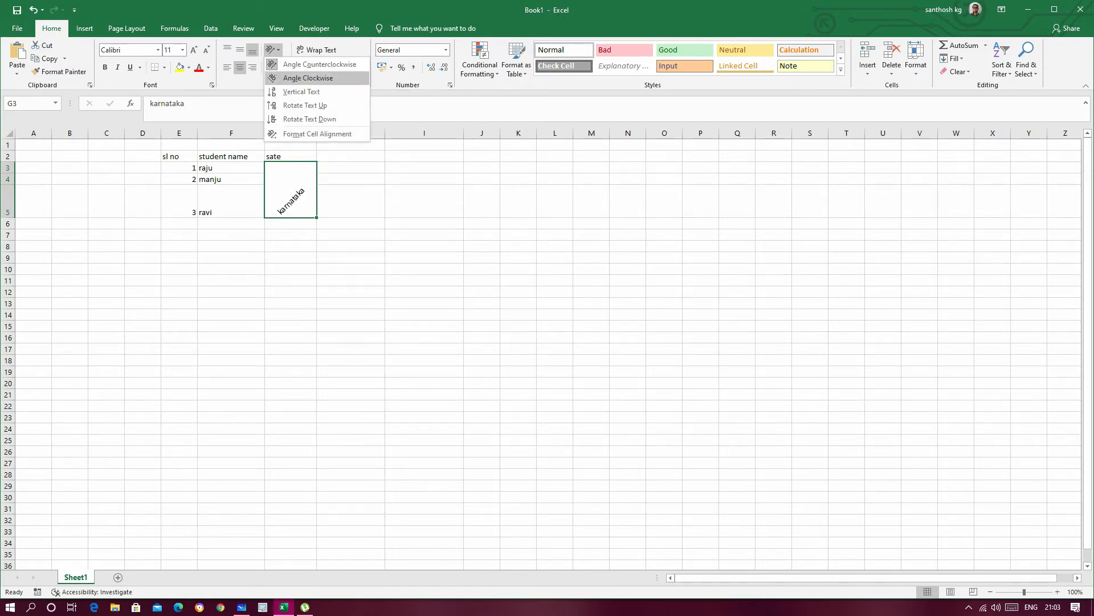
{"action": "left_click", "coordinate": [308, 78]}
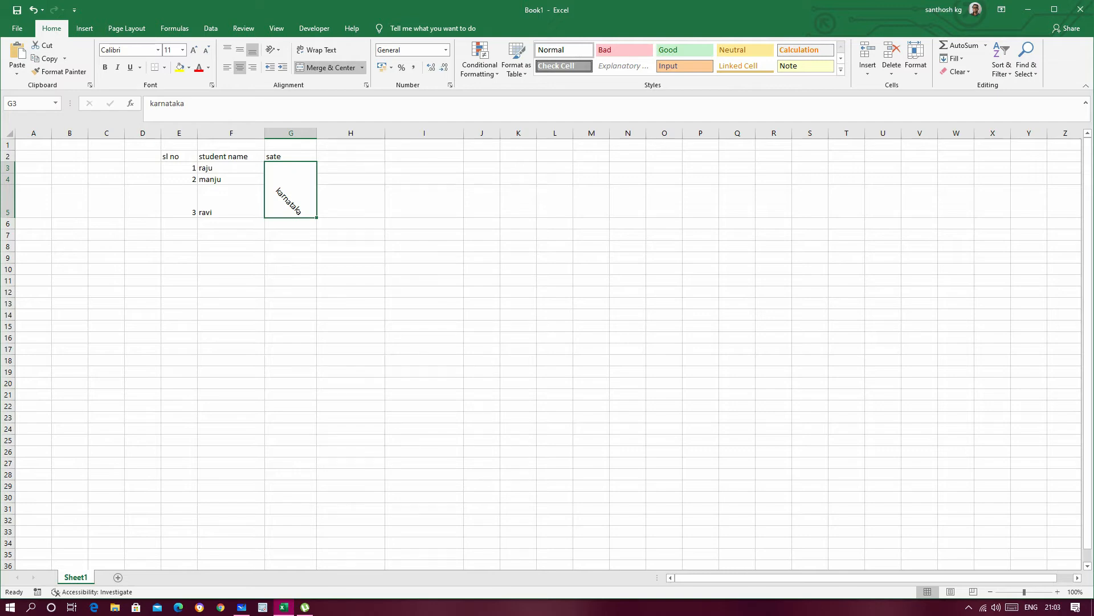
{"action": "left_click", "coordinate": [350, 200]}
{"action": "left_click", "coordinate": [291, 197]}
Step: View the Format Cells alignment settings for the merged state cell
{"action": "left_click", "coordinate": [274, 49]}
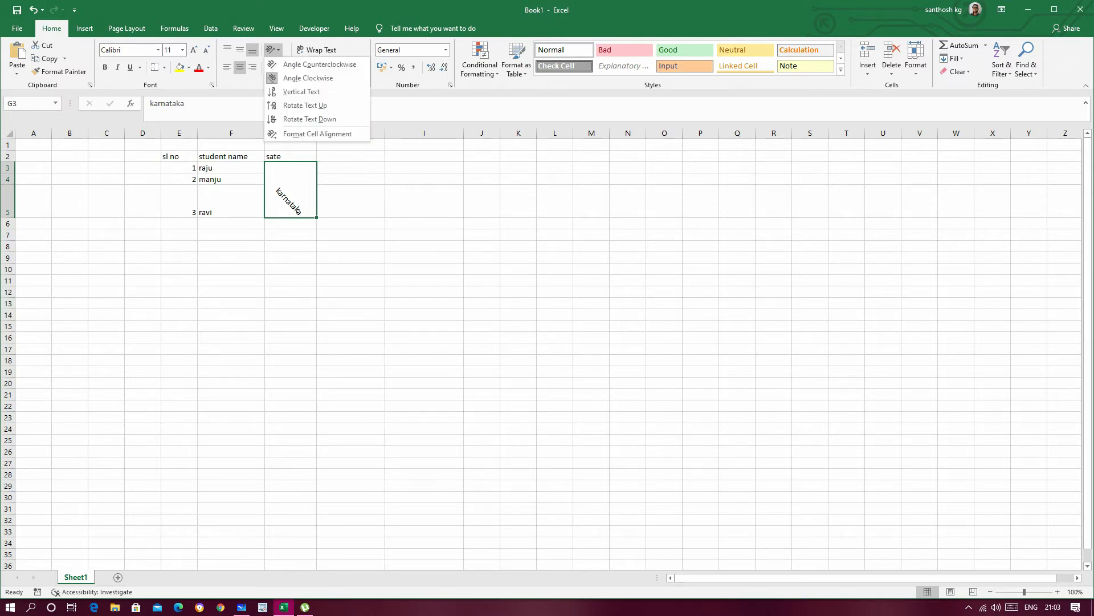
{"action": "left_click", "coordinate": [335, 134]}
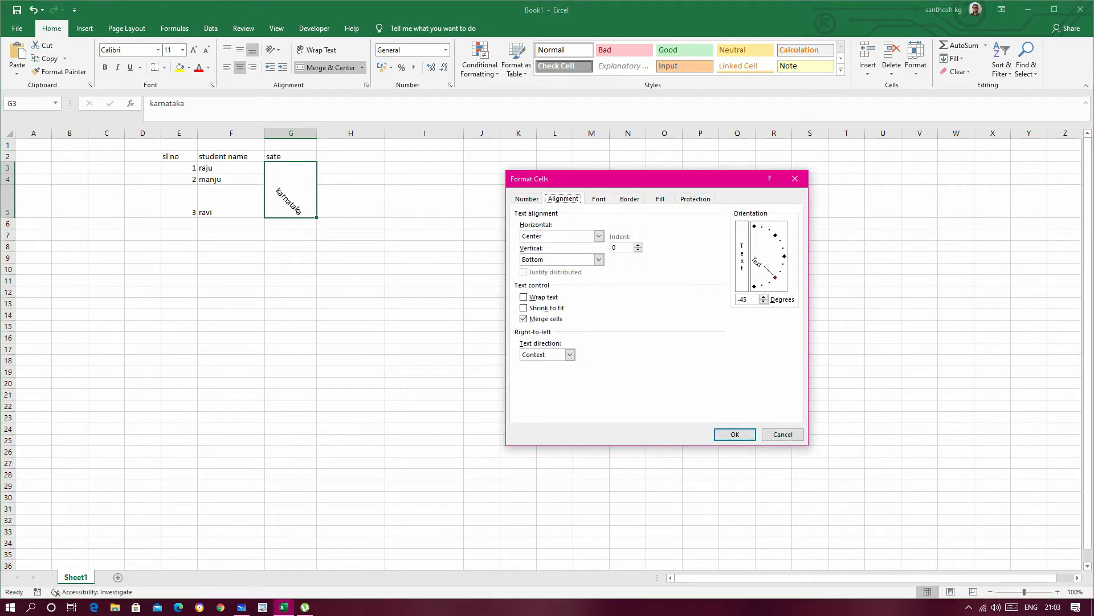
{"action": "key", "text": "Return"}
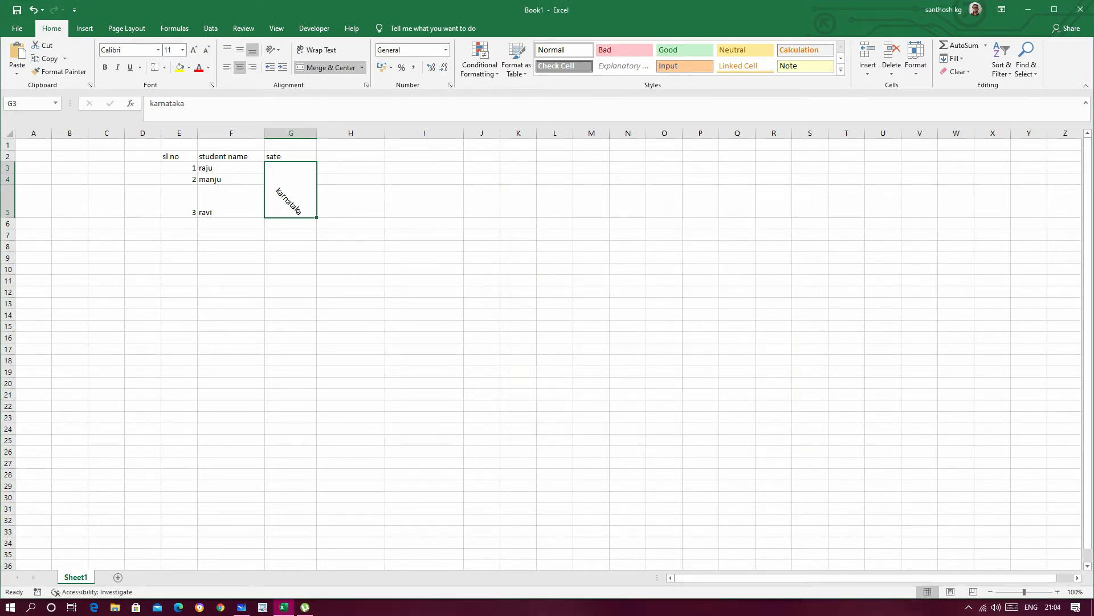
Step: Reduce the downward tilt of the merged state cell's text by adjusting its orientation degrees in Format Cells
{"action": "left_click", "coordinate": [274, 50]}
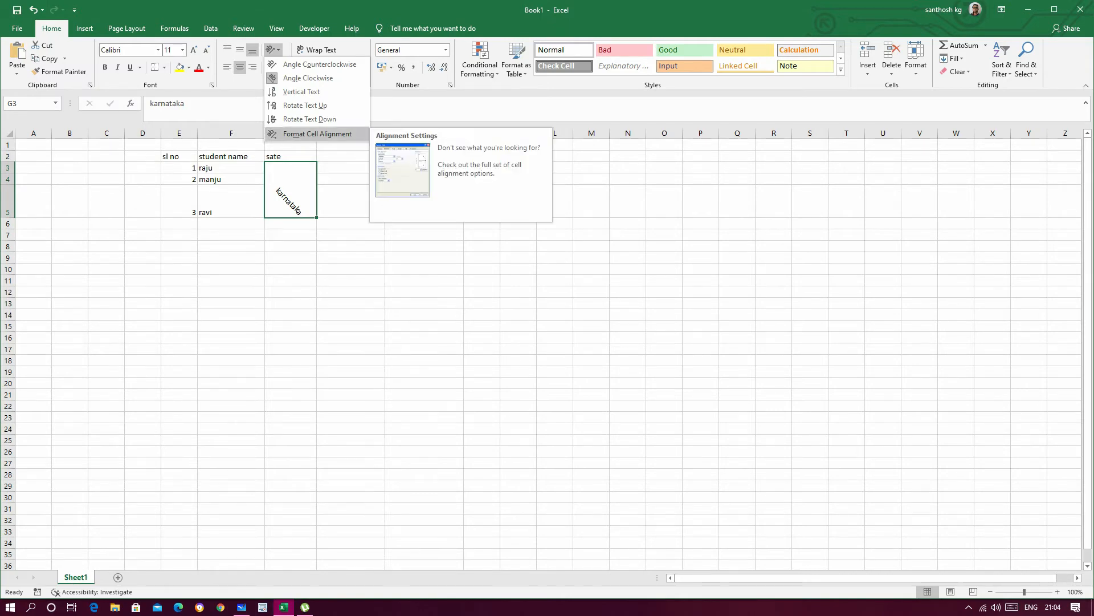
{"action": "left_click", "coordinate": [311, 133]}
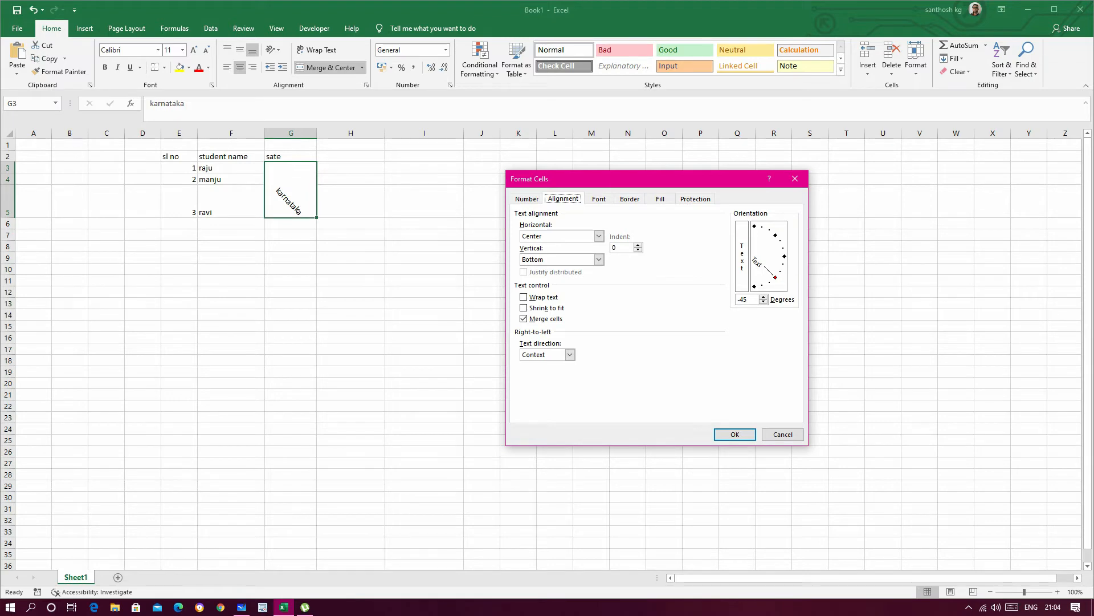
{"action": "left_click", "coordinate": [763, 297]}
{"action": "left_click", "coordinate": [764, 302]}
{"action": "left_click", "coordinate": [763, 302]}
{"action": "left_click", "coordinate": [764, 302]}
{"action": "left_click", "coordinate": [763, 302]}
{"action": "left_click", "coordinate": [764, 297]}
{"action": "key", "text": "Up"}
{"action": "key", "text": "Up"}
{"action": "key", "text": "Up"}
{"action": "key", "text": "Up"}
{"action": "key", "text": "Up"}
{"action": "key", "text": "Up"}
{"action": "key", "text": "Up"}
{"action": "key", "text": "Up"}
{"action": "key", "text": "Up"}
{"action": "key", "text": "Up"}
{"action": "key", "text": "Up"}
{"action": "key", "text": "Up"}
{"action": "key", "text": "Up"}
{"action": "key", "text": "Up"}
{"action": "key", "text": "Up"}
{"action": "key", "text": "Up"}
{"action": "key", "text": "Up"}
{"action": "key", "text": "Up"}
{"action": "key", "text": "Up"}
{"action": "key", "text": "Return"}
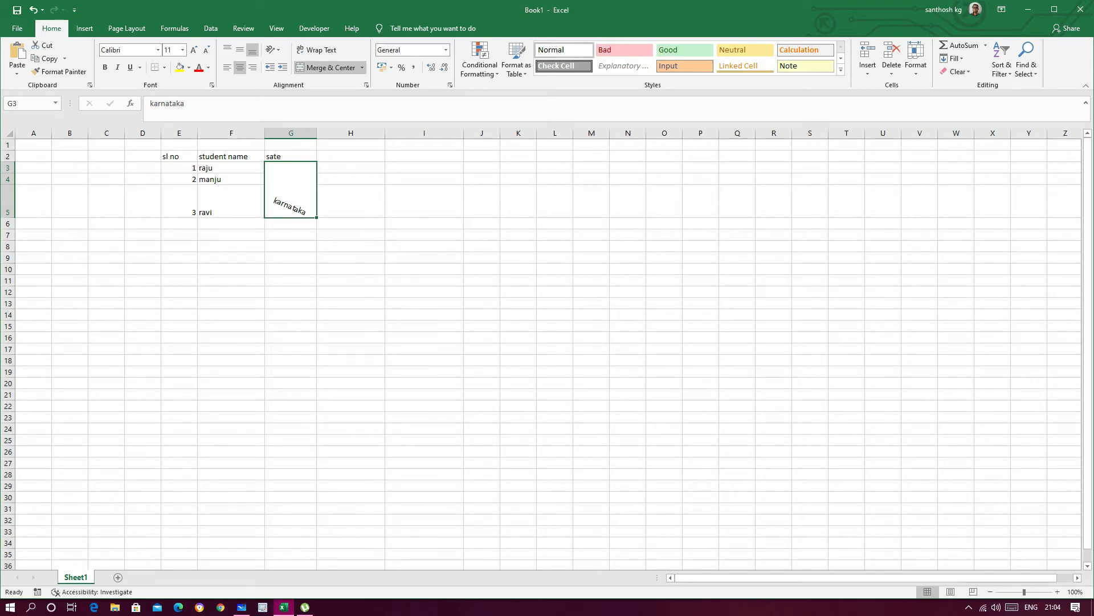
Step: Clear "karnataka" from the merged state cell
{"action": "left_click", "coordinate": [351, 200]}
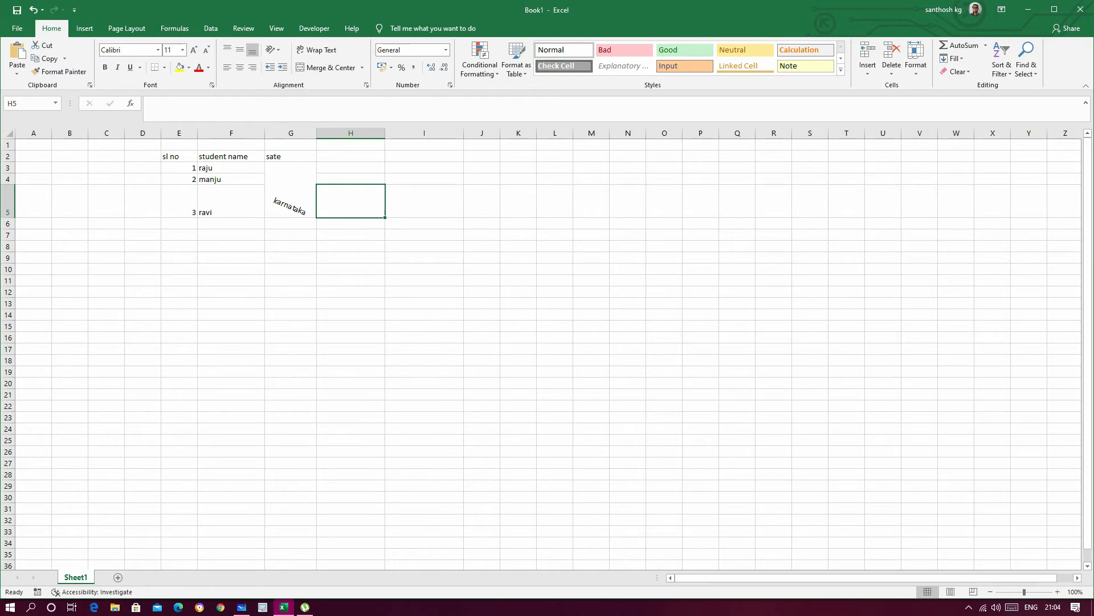
{"action": "left_click", "coordinate": [291, 194]}
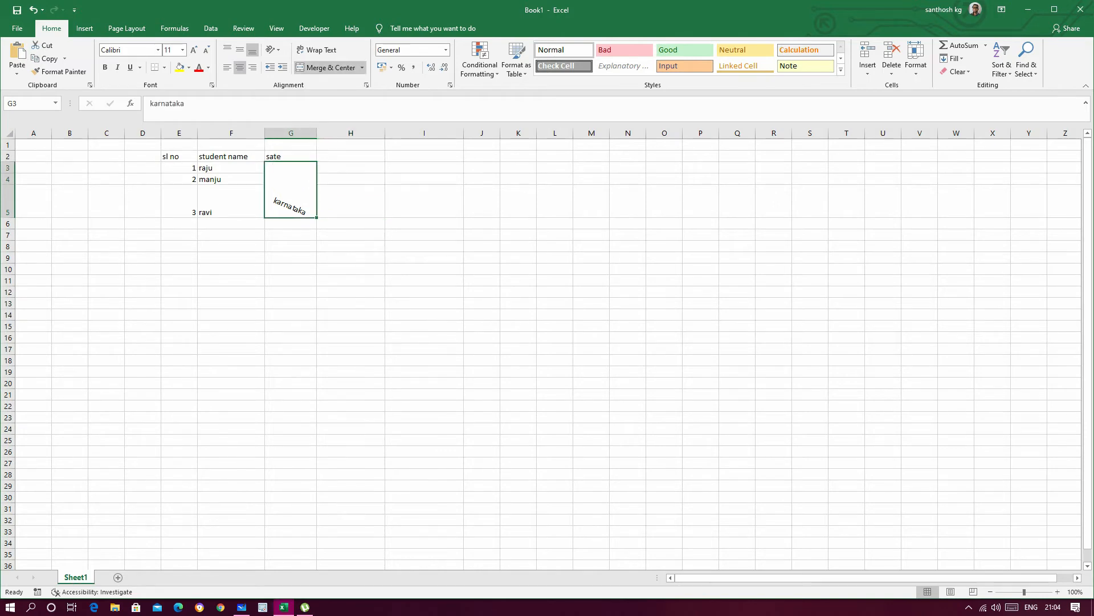
{"action": "left_click", "coordinate": [350, 201]}
{"action": "left_click", "coordinate": [291, 194]}
{"action": "key", "text": "Delete"}
{"action": "left_click", "coordinate": [350, 223]}
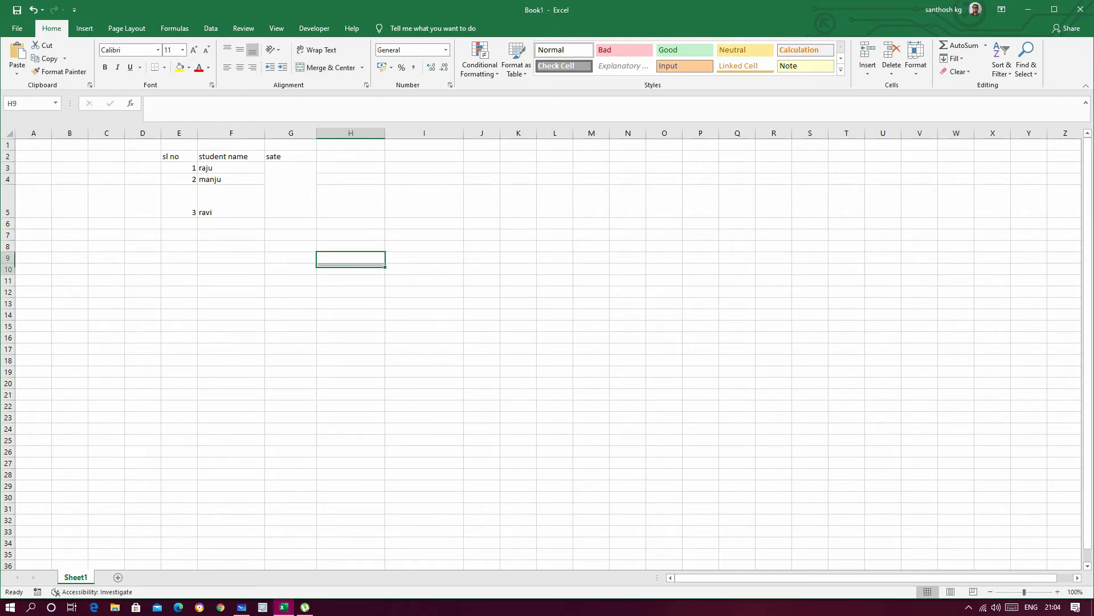
Step: Clear the contents of the whole student table in E2:G5
{"action": "left_click_drag", "start_coordinate": [177, 156], "coordinate": [291, 212]}
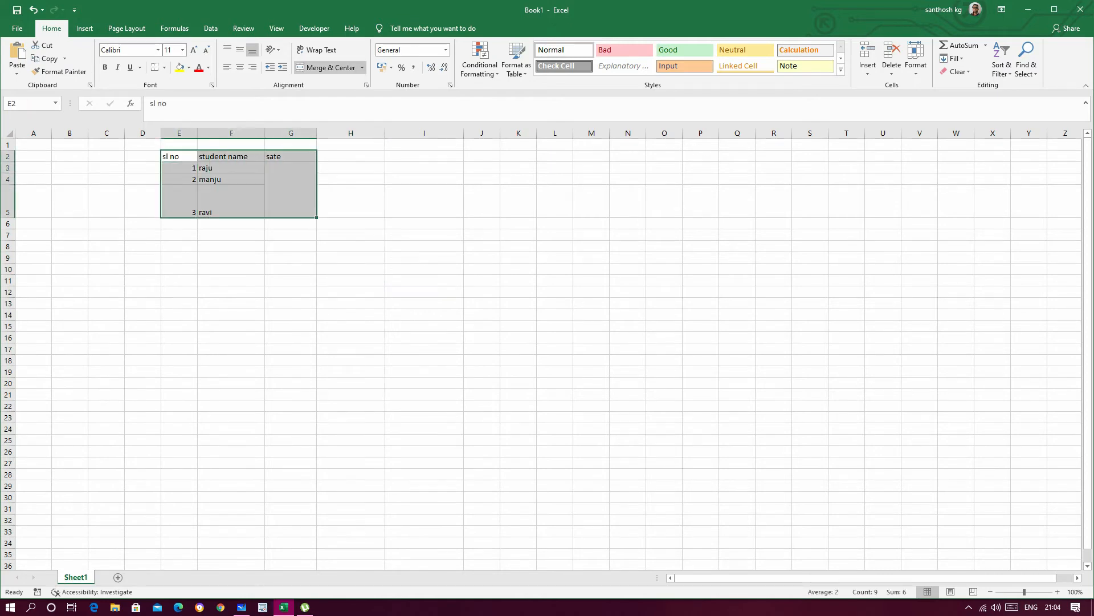
{"action": "key", "text": "Delete"}
{"action": "left_click", "coordinate": [290, 303]}
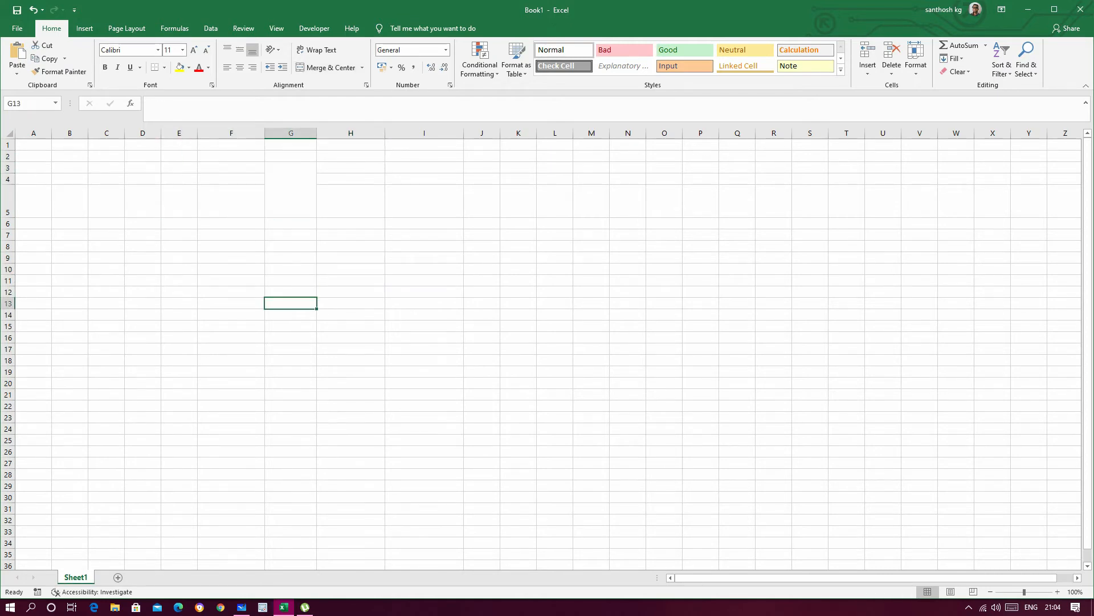
{"action": "left_click", "coordinate": [179, 223]}
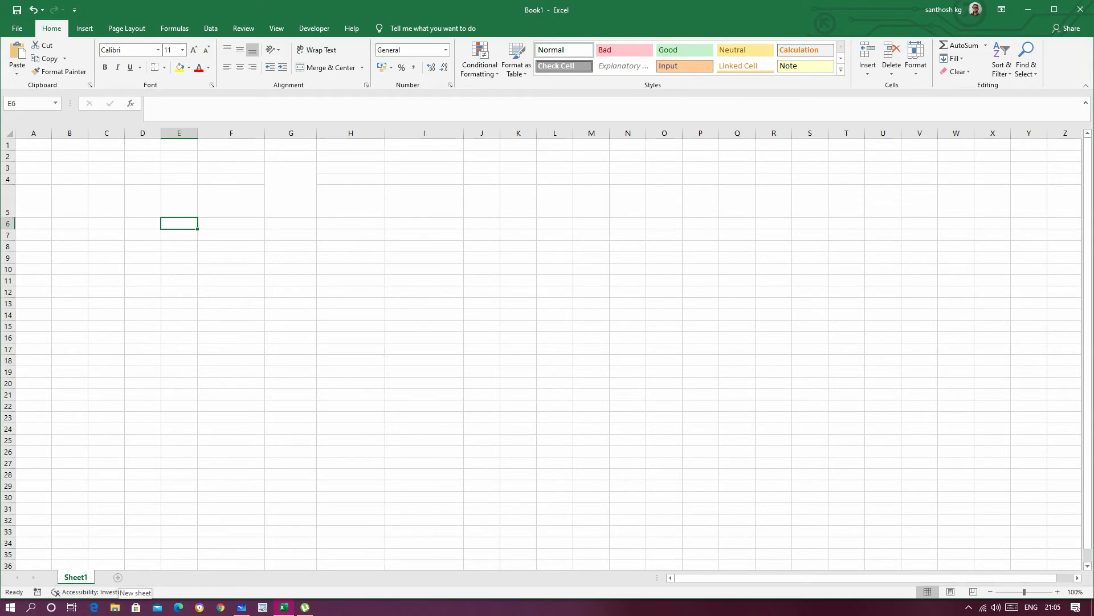
Step: Add four new worksheets, Sheet2 through Sheet5, to the workbook
{"action": "left_click", "coordinate": [118, 577]}
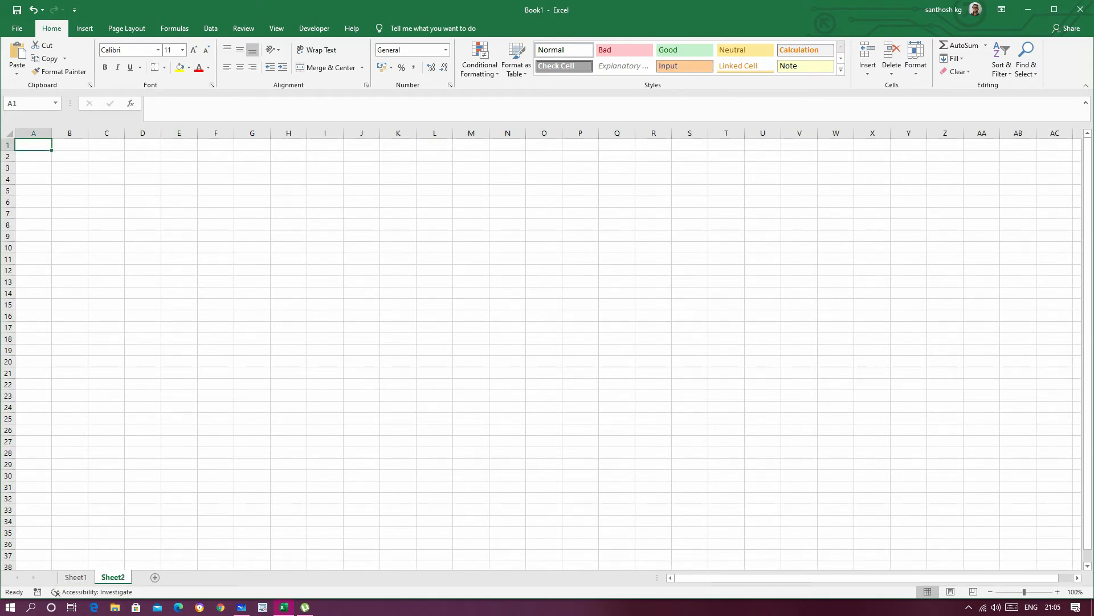
{"action": "left_click", "coordinate": [154, 577]}
{"action": "left_click", "coordinate": [191, 577]}
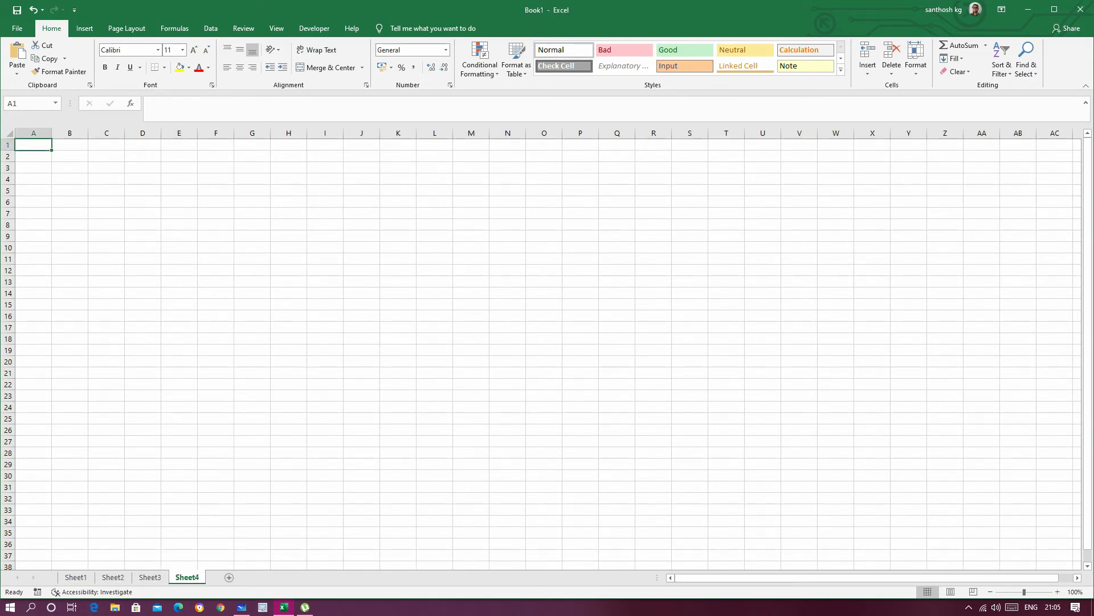
{"action": "left_click", "coordinate": [229, 578]}
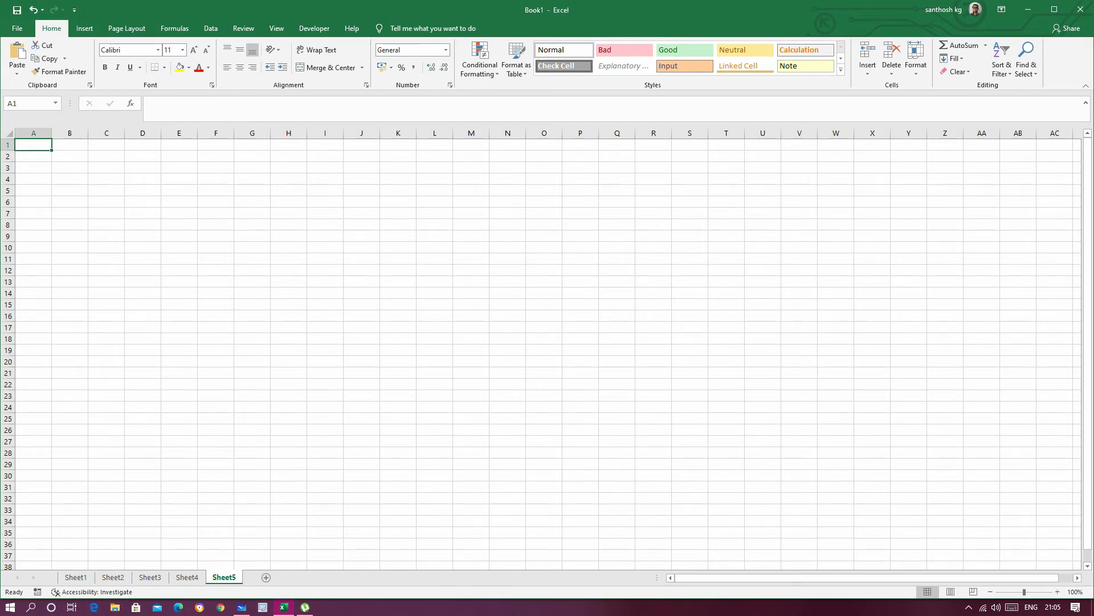
Step: Look through each worksheet from Sheet1 to Sheet5 and return to Sheet1
{"action": "left_click", "coordinate": [76, 578]}
{"action": "left_click", "coordinate": [112, 578]}
{"action": "left_click", "coordinate": [150, 578]}
{"action": "left_click", "coordinate": [187, 578]}
{"action": "left_click", "coordinate": [224, 577]}
{"action": "left_click", "coordinate": [76, 578]}
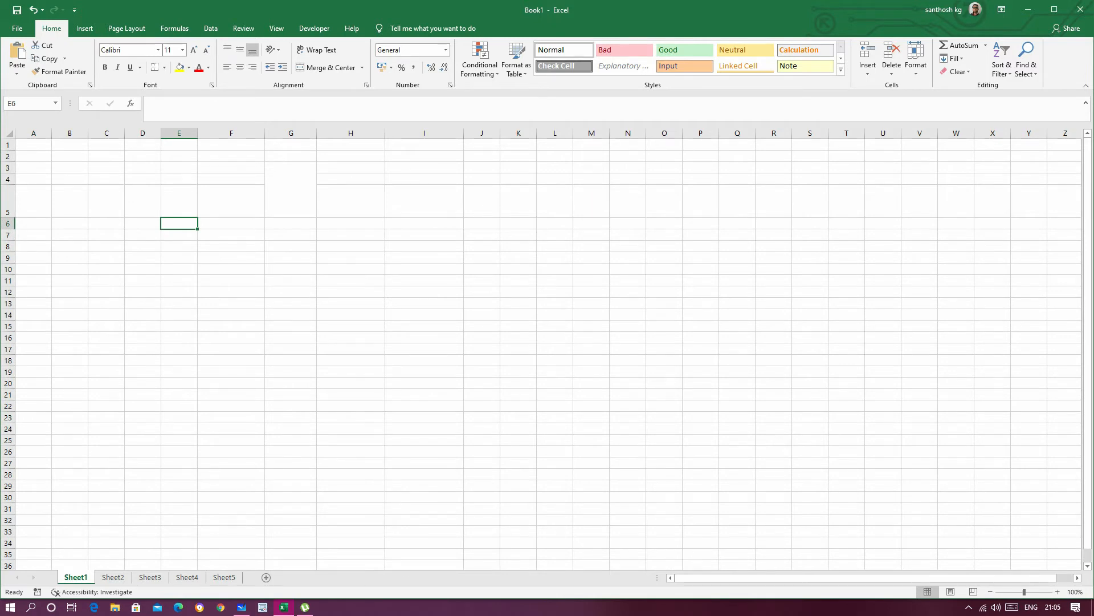
{"action": "left_click", "coordinate": [142, 531]}
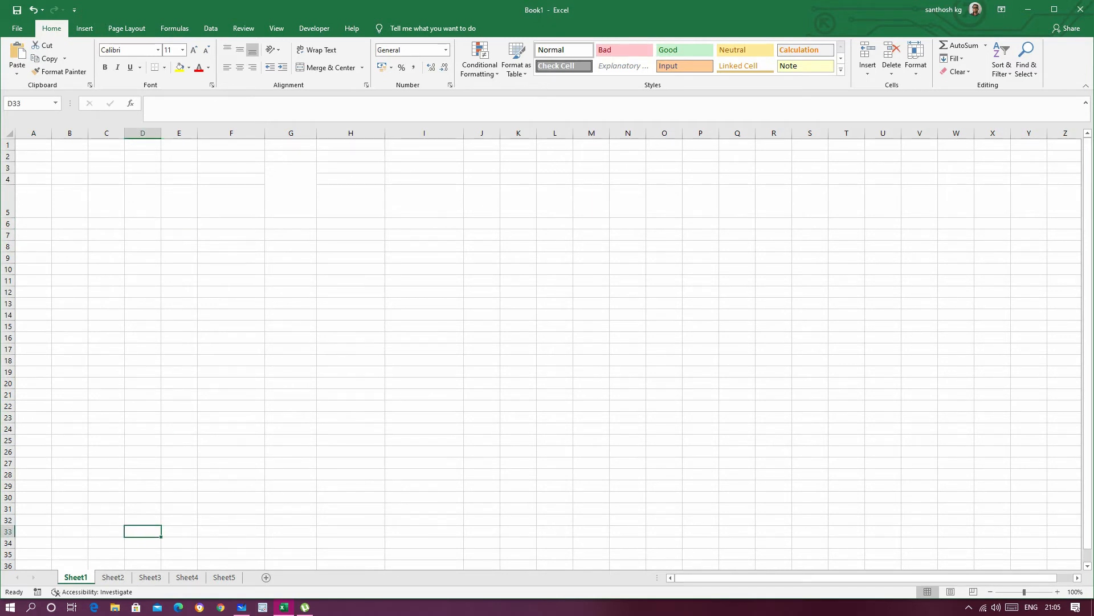
{"action": "left_click", "coordinate": [231, 520]}
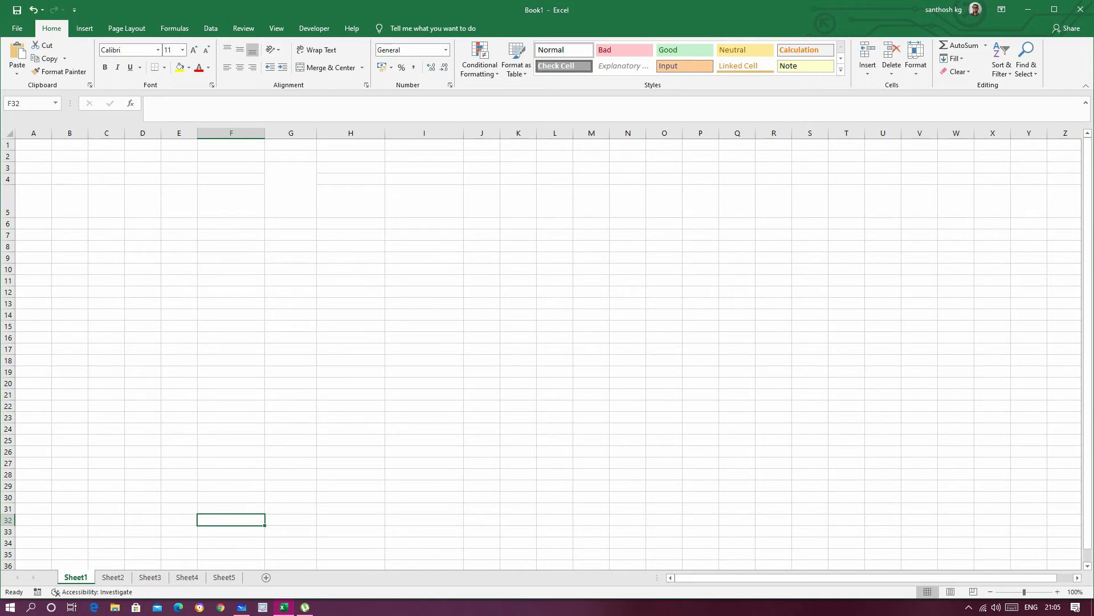
Step: Rename the Sheet1 worksheet as STATE
{"action": "right_click", "coordinate": [78, 577]}
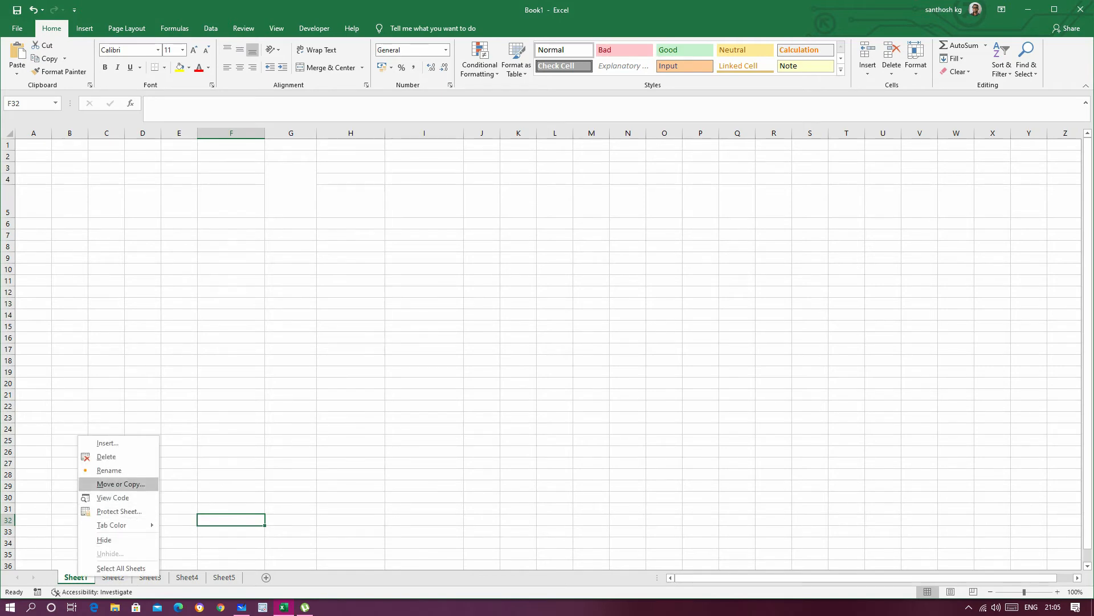
{"action": "left_click", "coordinate": [108, 470]}
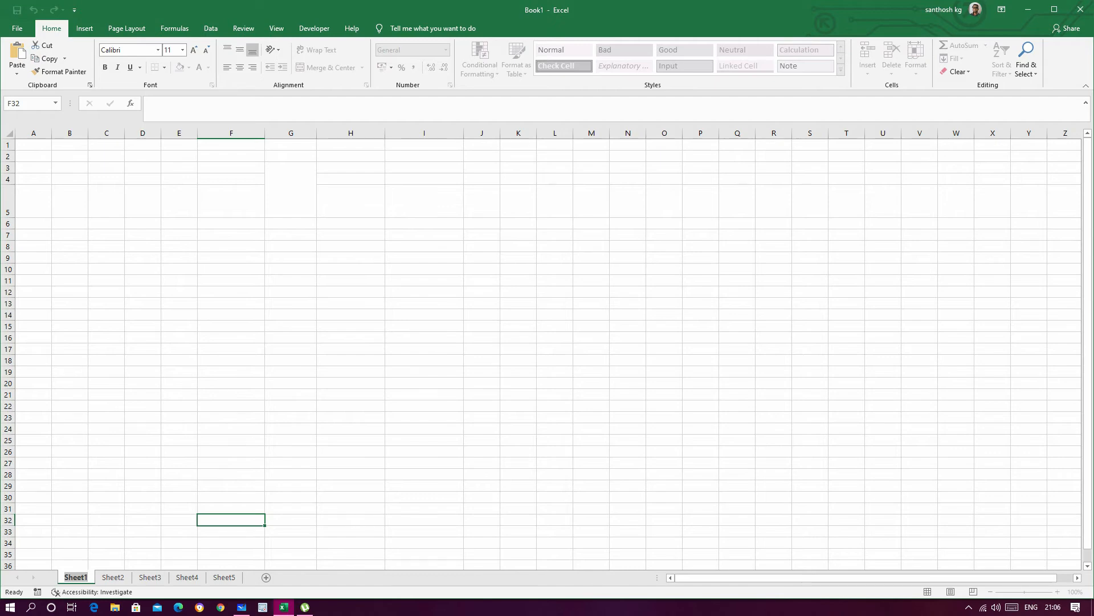
{"action": "type", "text": "stste"}
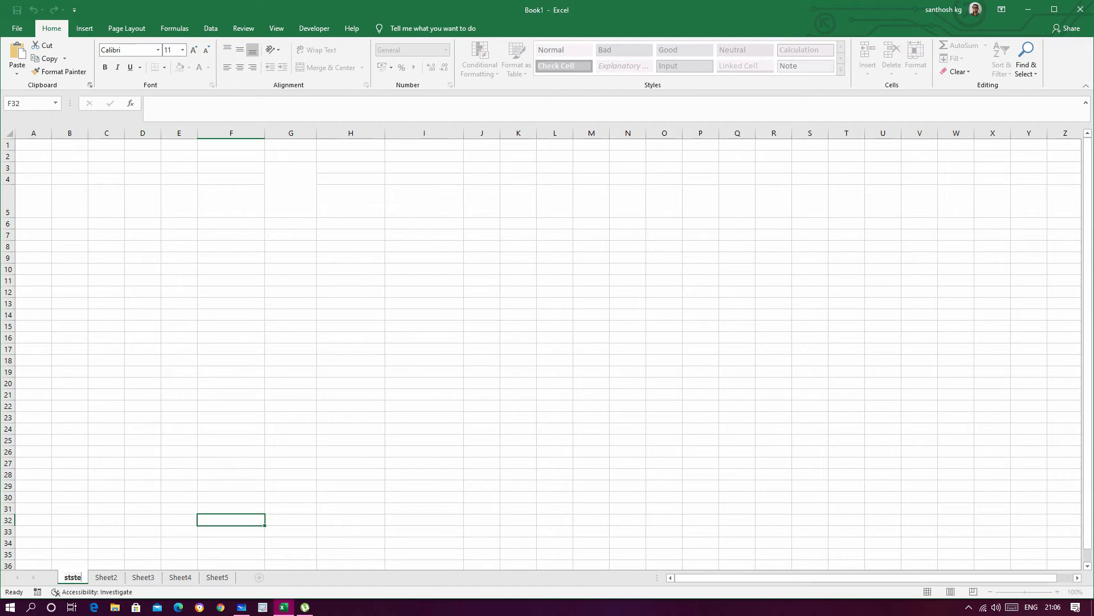
{"action": "key", "text": "BackSpace"}
{"action": "key", "text": "BackSpace"}
{"action": "key", "text": "BackSpace"}
{"action": "key", "text": "BackSpace"}
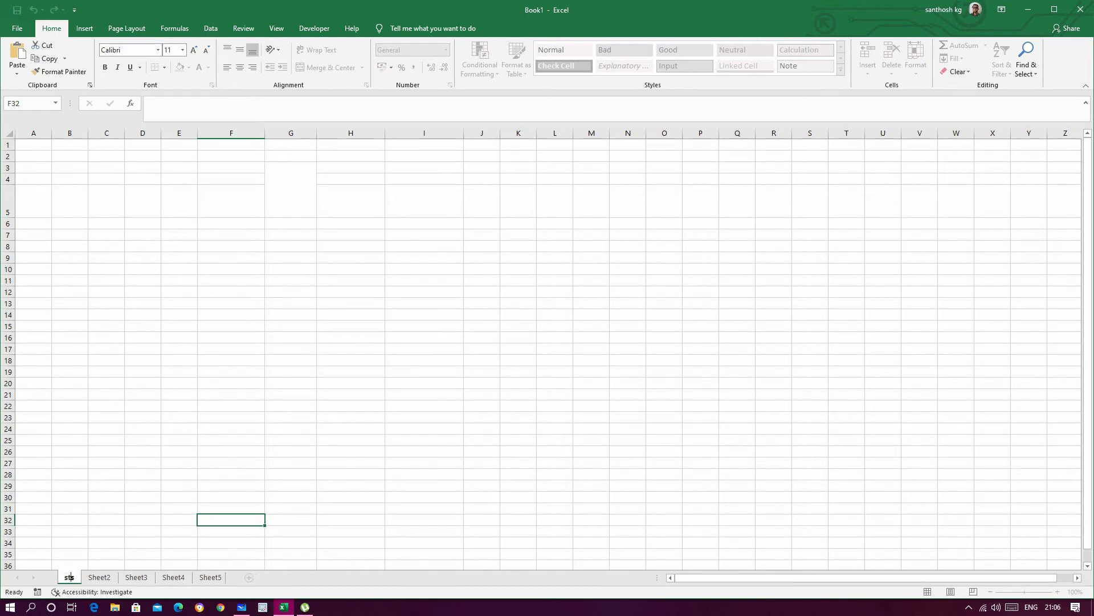
{"action": "key", "text": "BackSpace"}
{"action": "type", "text": "sTATE"}
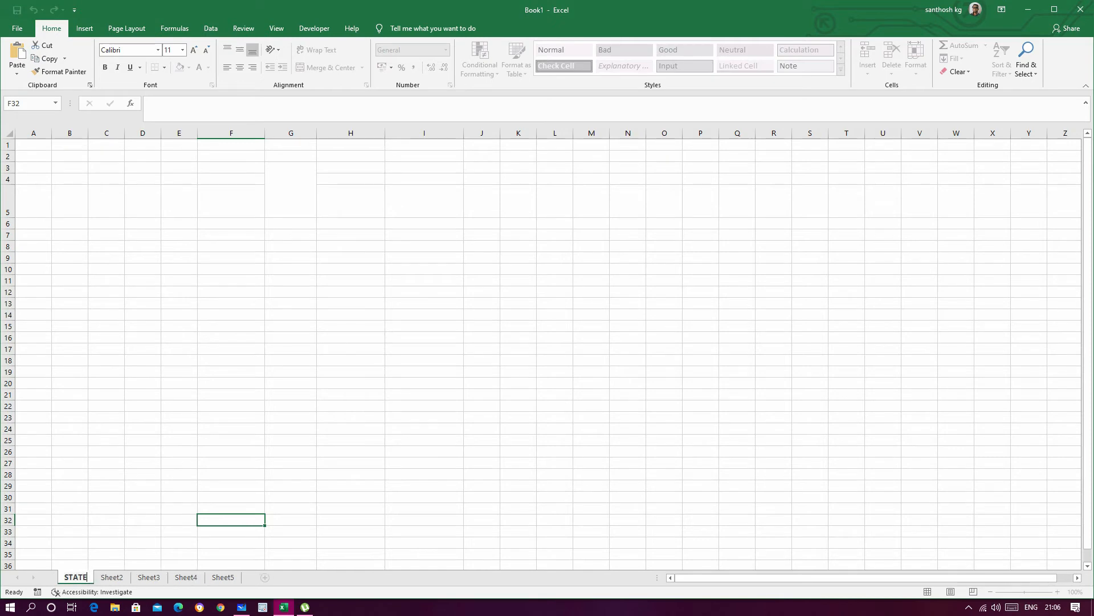
{"action": "key", "text": "Return"}
{"action": "left_click", "coordinate": [231, 452]}
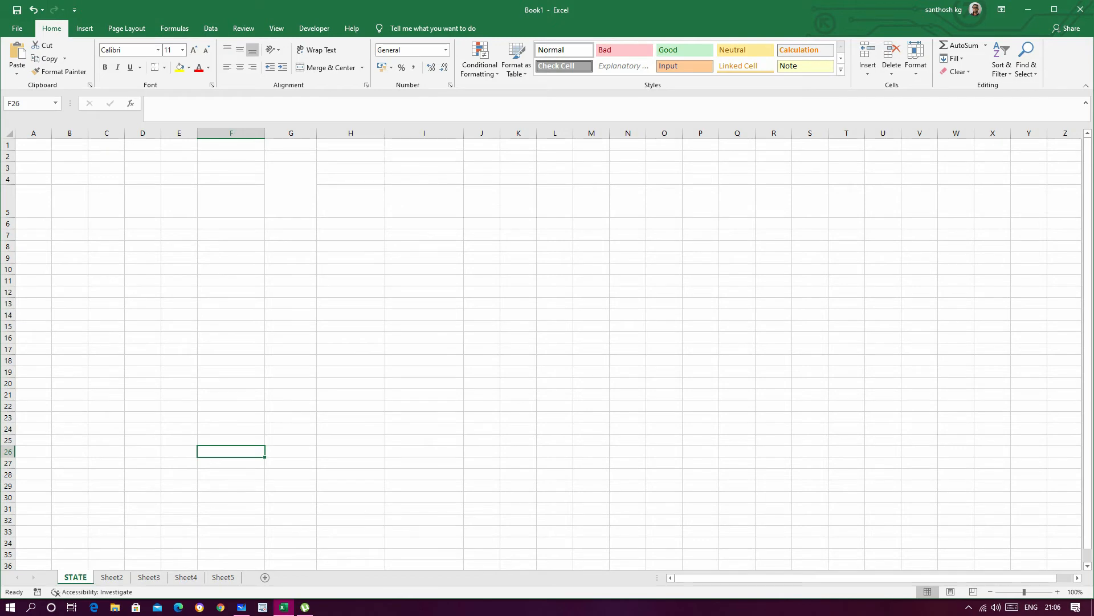
{"action": "left_click", "coordinate": [424, 223]}
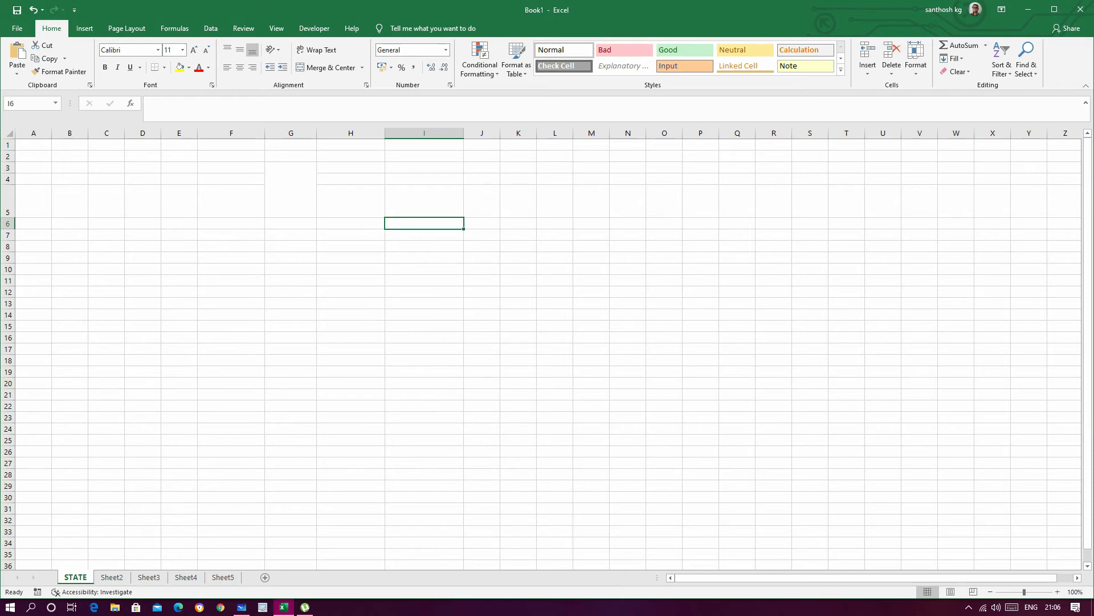
Step: Switch to Sheet2 and enter the headings SL NO in I7 and STUDENT NAME in J7
{"action": "key", "text": "ctrl+Page_Down"}
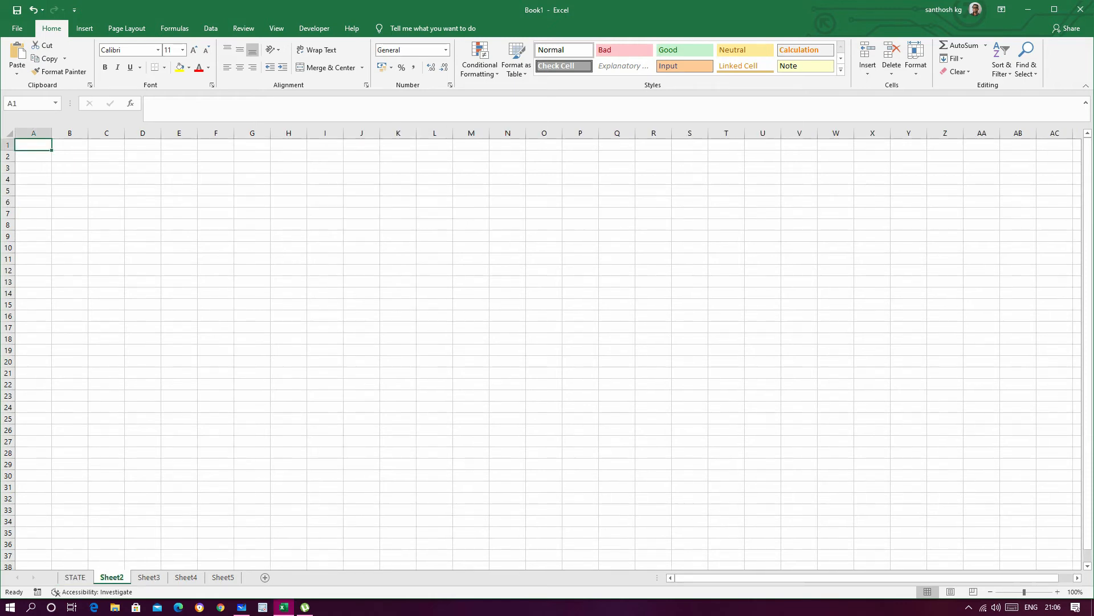
{"action": "left_click", "coordinate": [325, 213]}
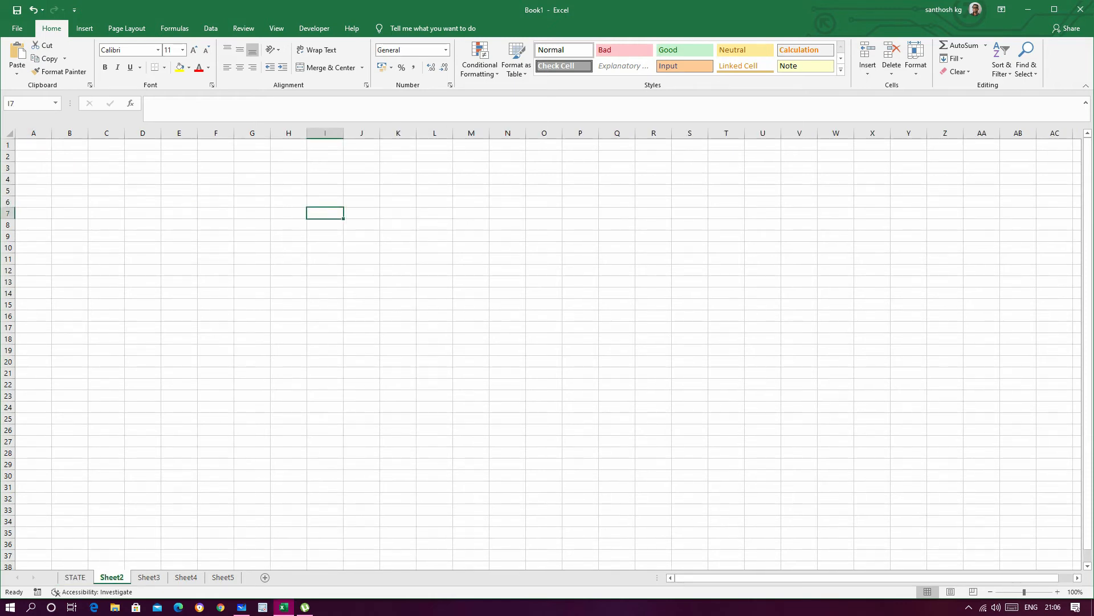
{"action": "type", "text": "SL"}
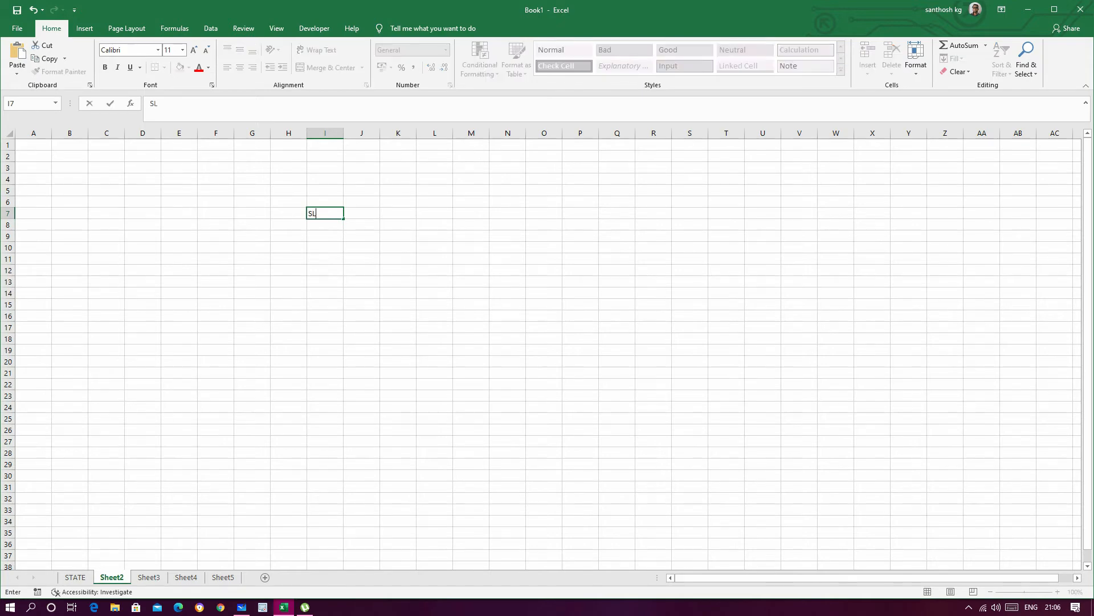
{"action": "type", "text": " NO"}
{"action": "key", "text": "Tab"}
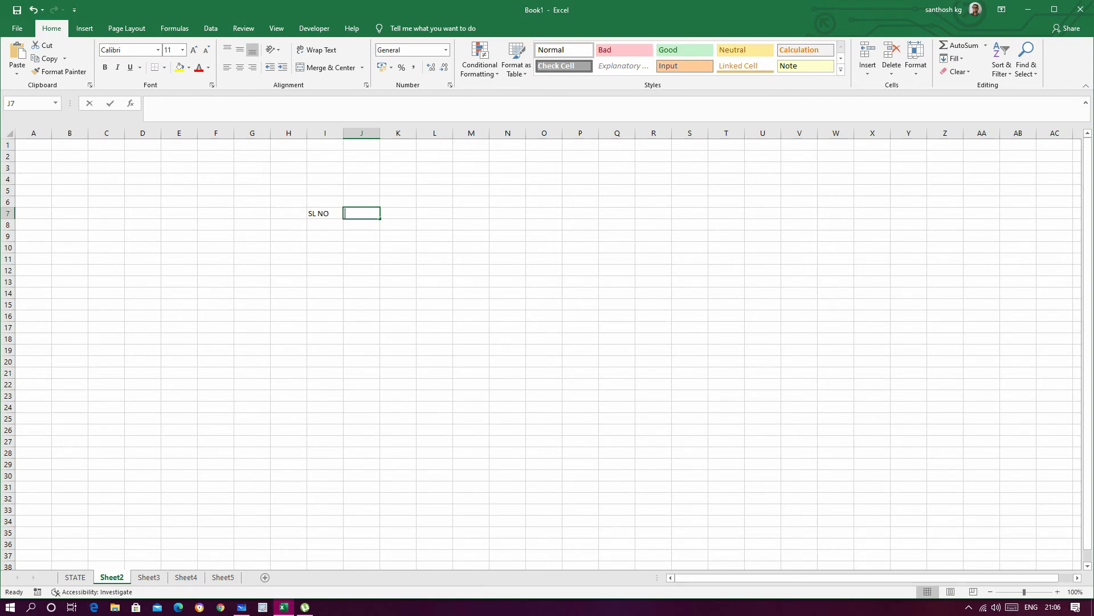
{"action": "type", "text": "STUDENT NAME"}
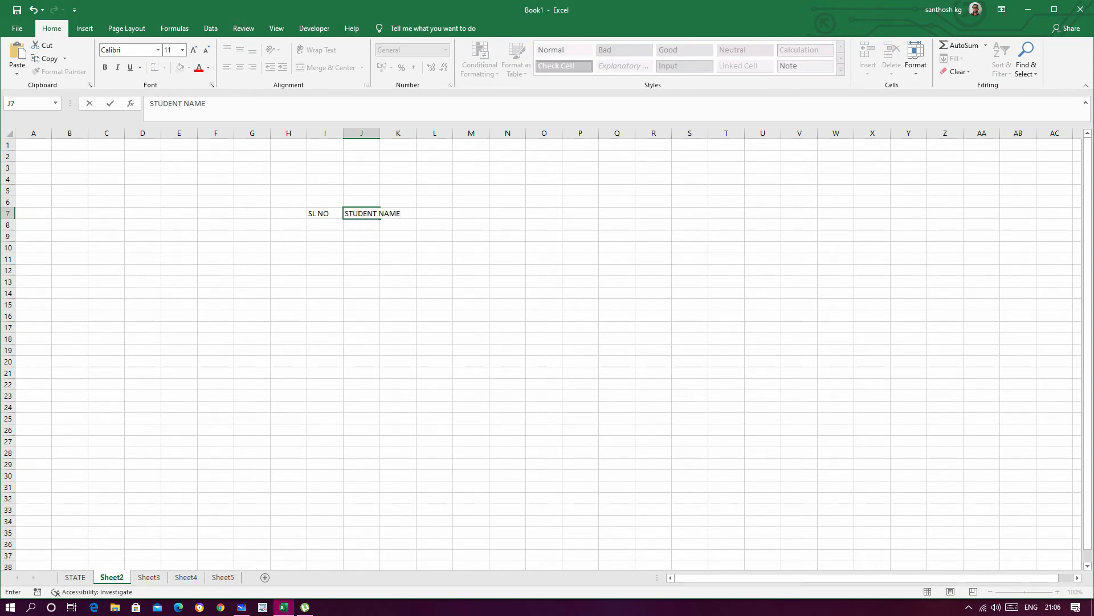
{"action": "key", "text": "Tab"}
{"action": "left_click", "coordinate": [544, 316]}
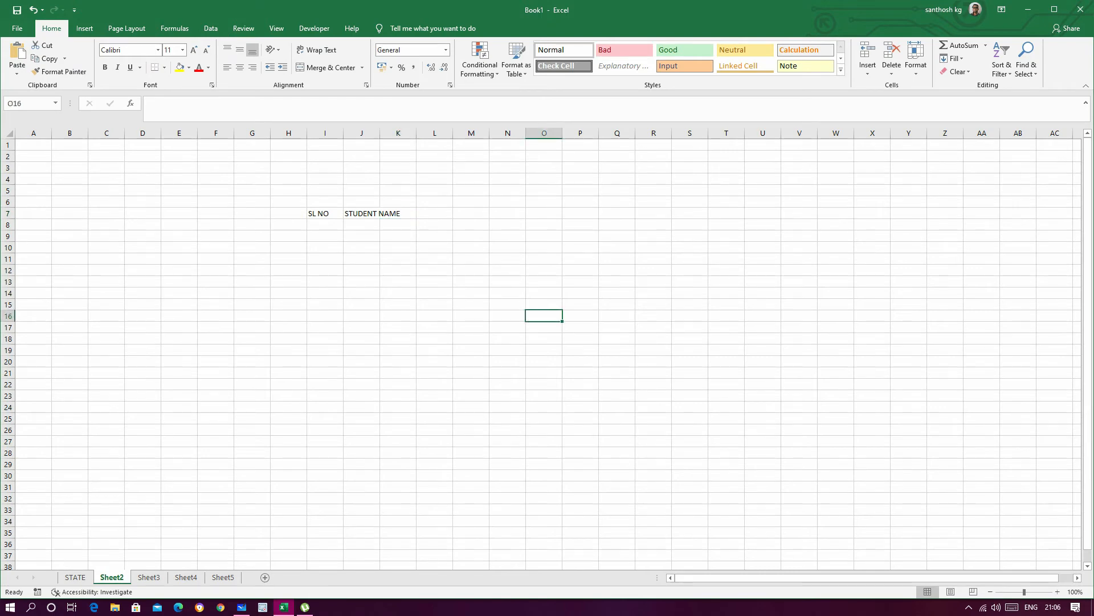
Step: Widen columns J and K and enter the heading FATHER'S NAME in K7
{"action": "mouse_move", "coordinate": [416, 131]}
{"action": "left_mouse_down"}
{"action": "mouse_move", "coordinate": [435, 131]}
{"action": "mouse_move", "coordinate": [400, 134]}
{"action": "mouse_move", "coordinate": [411, 135]}
{"action": "left_mouse_up"}
{"action": "left_click", "coordinate": [439, 203]}
{"action": "left_click", "coordinate": [439, 213]}
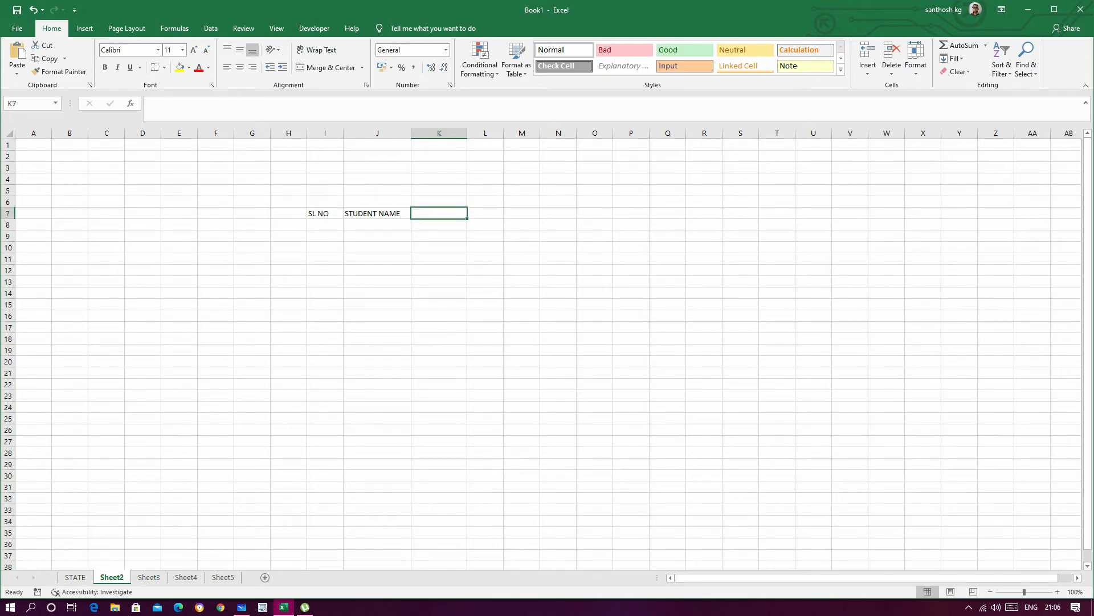
{"action": "type", "text": "FATHER"}
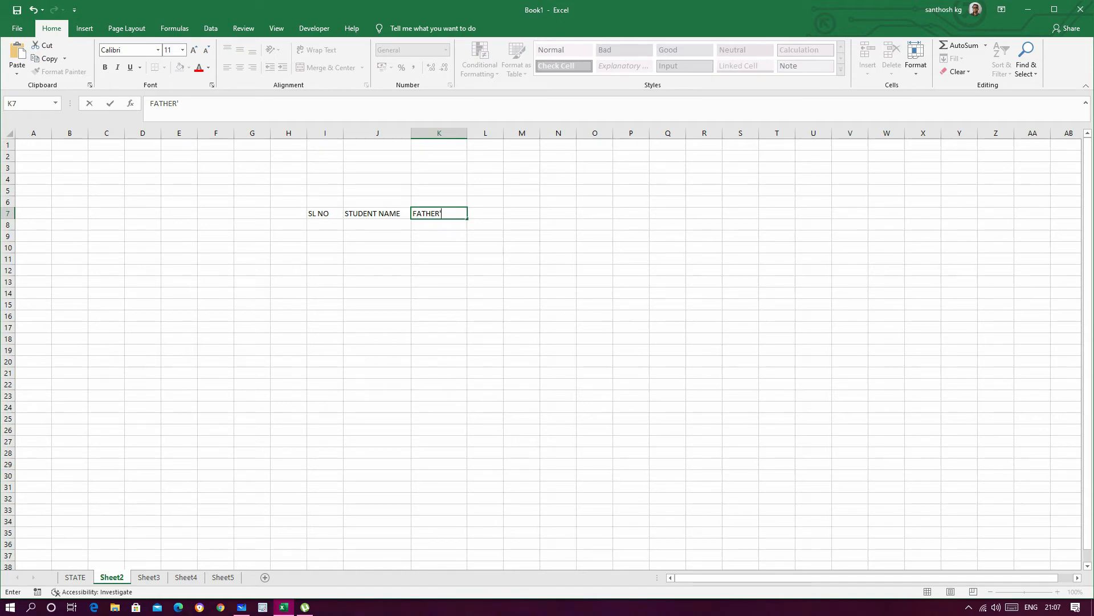
{"action": "type", "text": "'S NAME"}
{"action": "key", "text": "Tab"}
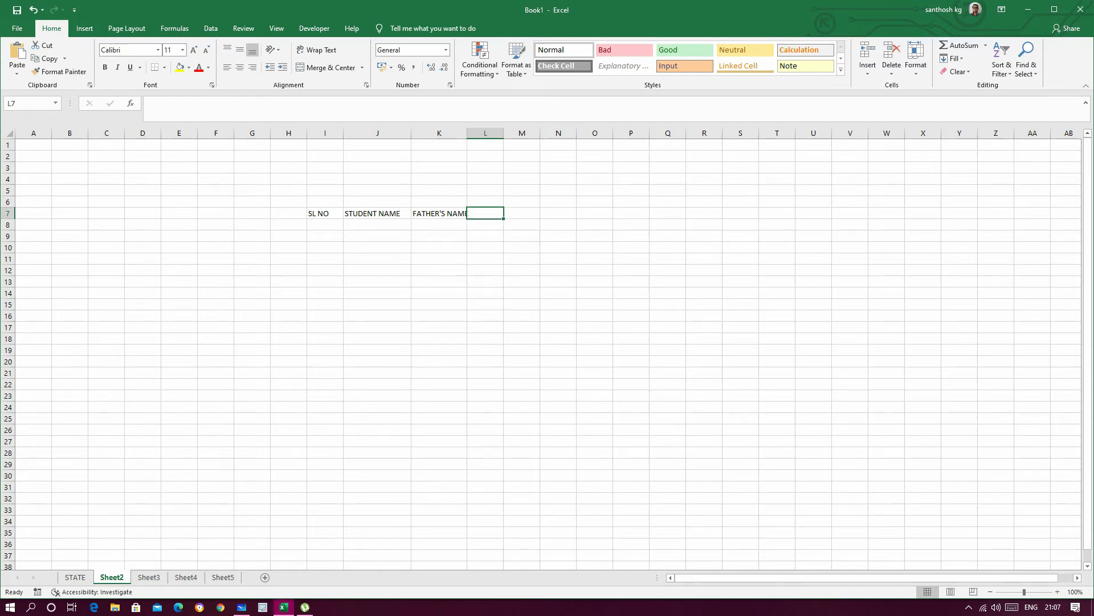
Step: Enter the heading SATE in L7 and widen columns K and L
{"action": "type", "text": "SATE"}
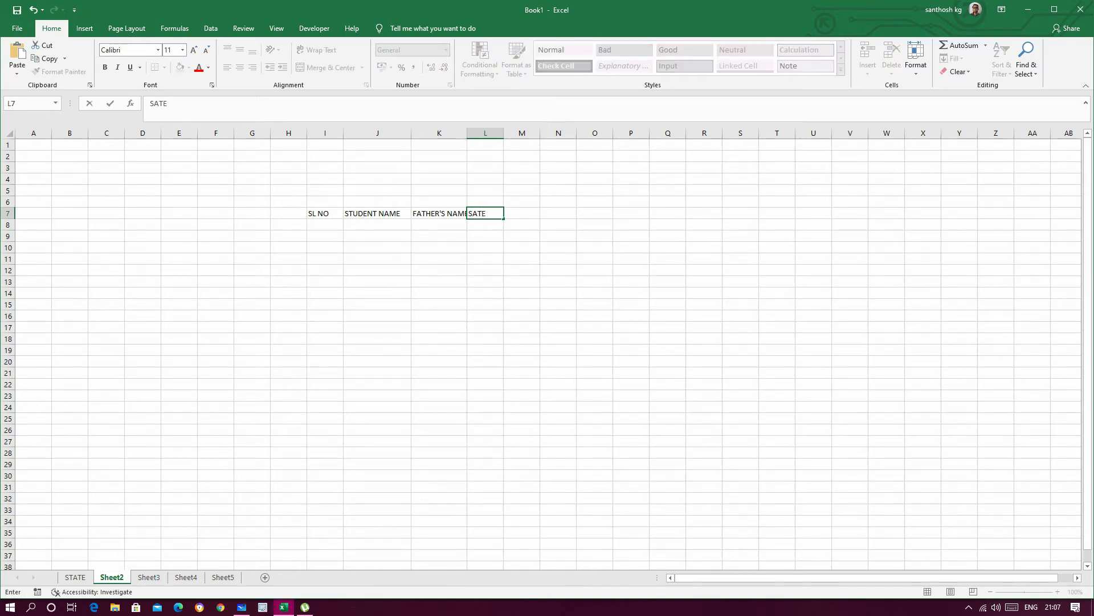
{"action": "left_click", "coordinate": [594, 236]}
{"action": "left_click_drag", "start_coordinate": [467, 133], "coordinate": [524, 133]}
{"action": "left_click", "coordinate": [542, 282]}
{"action": "left_click", "coordinate": [500, 225]}
{"action": "left_click", "coordinate": [616, 521]}
Step: Enter 1 and 2 in I8 and I9 and extend the number series down to 13 in I20
{"action": "left_click", "coordinate": [325, 225]}
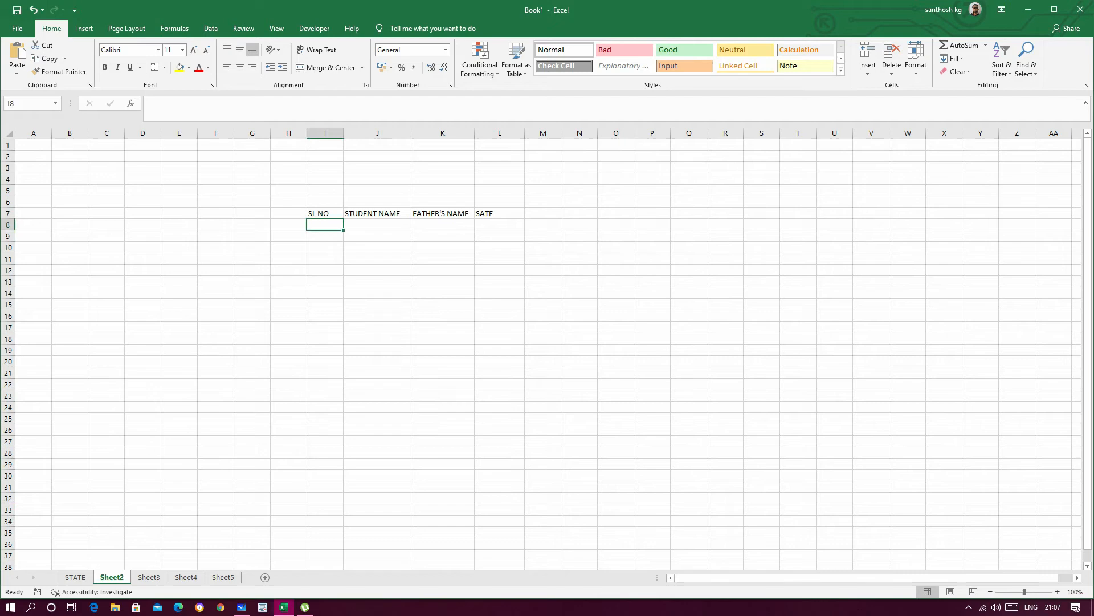
{"action": "type", "text": "1"}
{"action": "key", "text": "Return"}
{"action": "type", "text": "2"}
{"action": "left_click", "coordinate": [443, 293]}
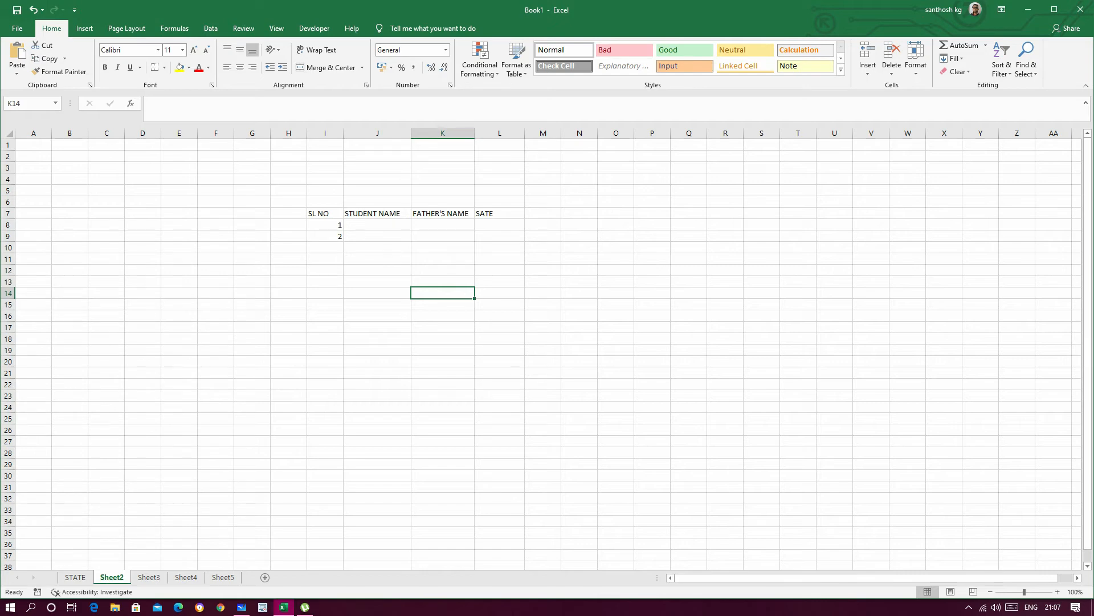
{"action": "left_click_drag", "start_coordinate": [326, 225], "coordinate": [325, 236]}
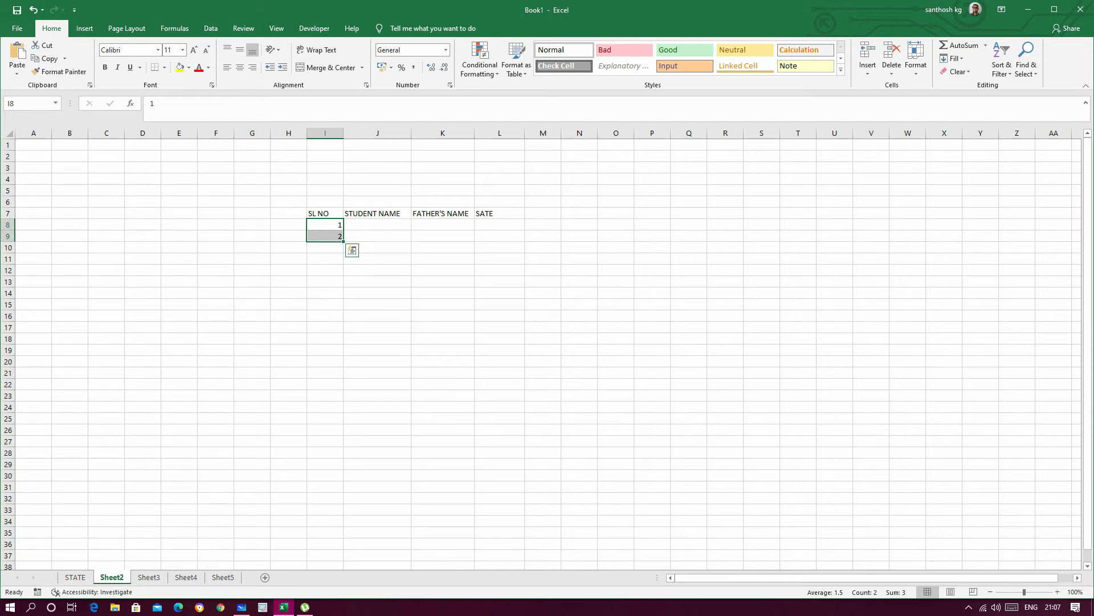
{"action": "left_click_drag", "start_coordinate": [343, 242], "coordinate": [344, 363]}
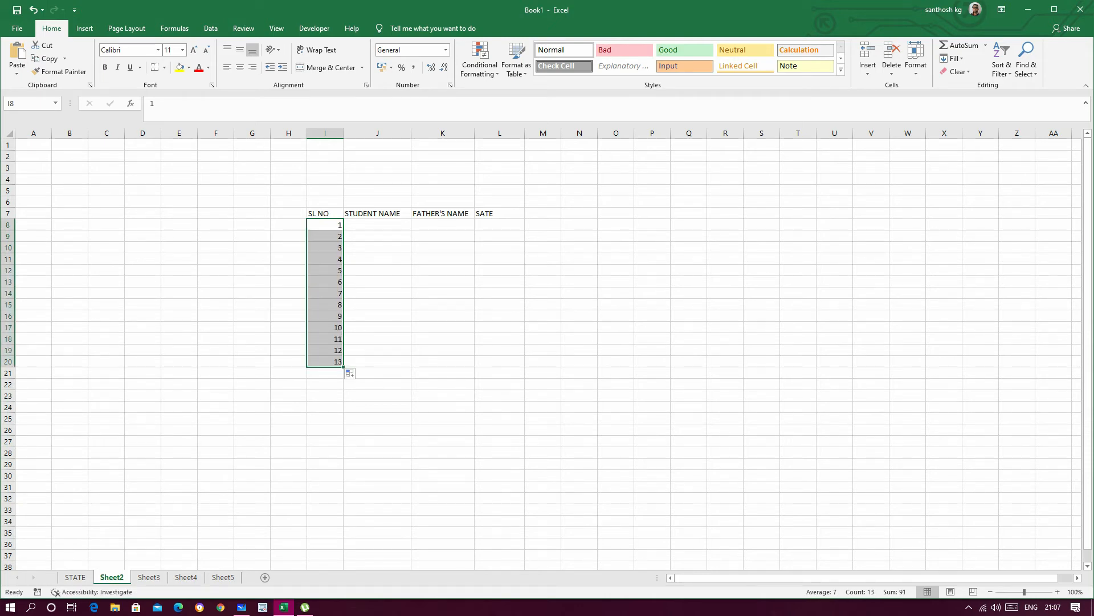
Step: Enter the first three students' names in J8, J9 and J10 of the STUDENT NAME column
{"action": "left_click", "coordinate": [377, 225]}
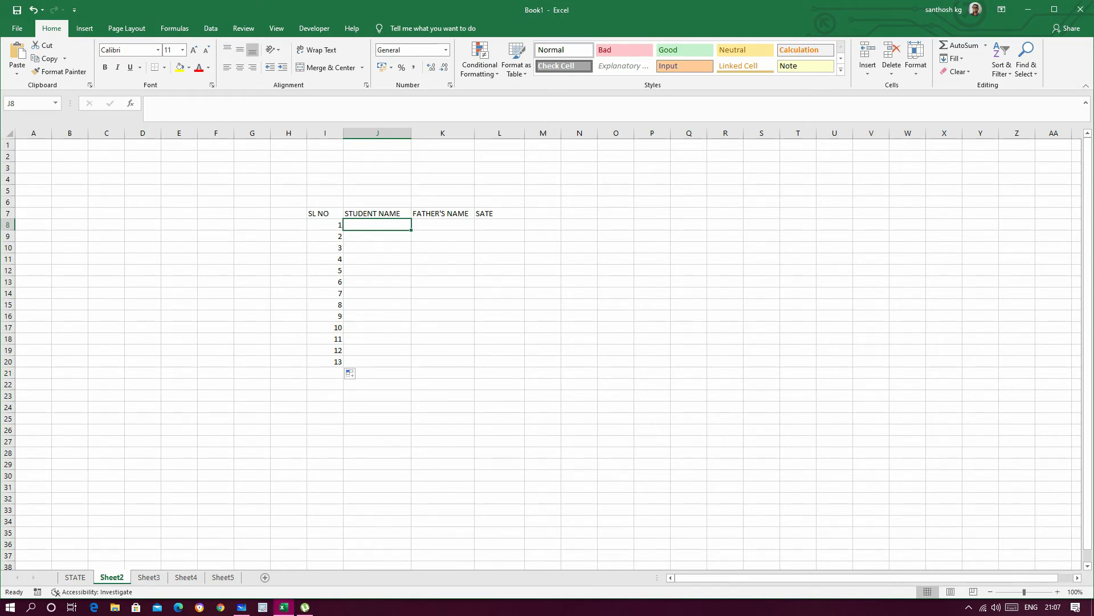
{"action": "type", "text": "RAHI"}
{"action": "type", "text": "UL"}
{"action": "key", "text": "Return"}
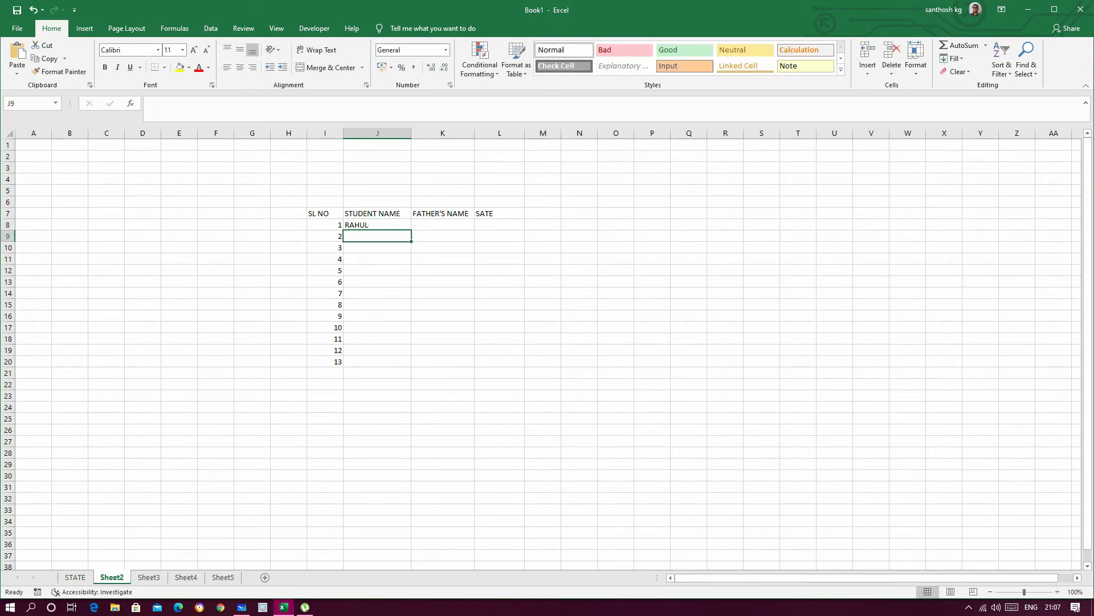
{"action": "type", "text": "VARUN"}
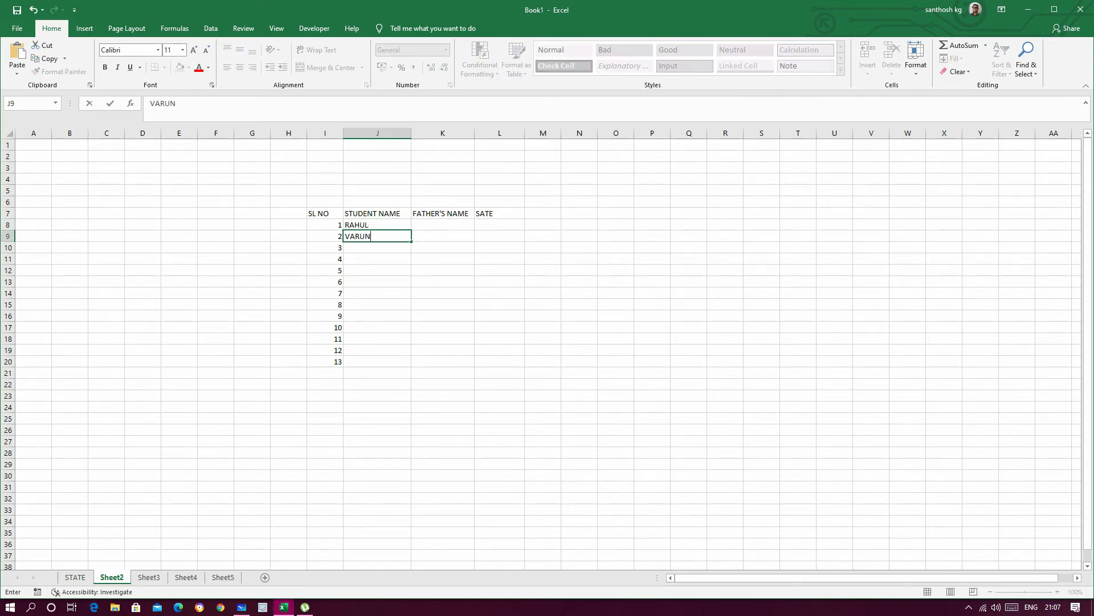
{"action": "key", "text": "Return"}
{"action": "type", "text": "AM"}
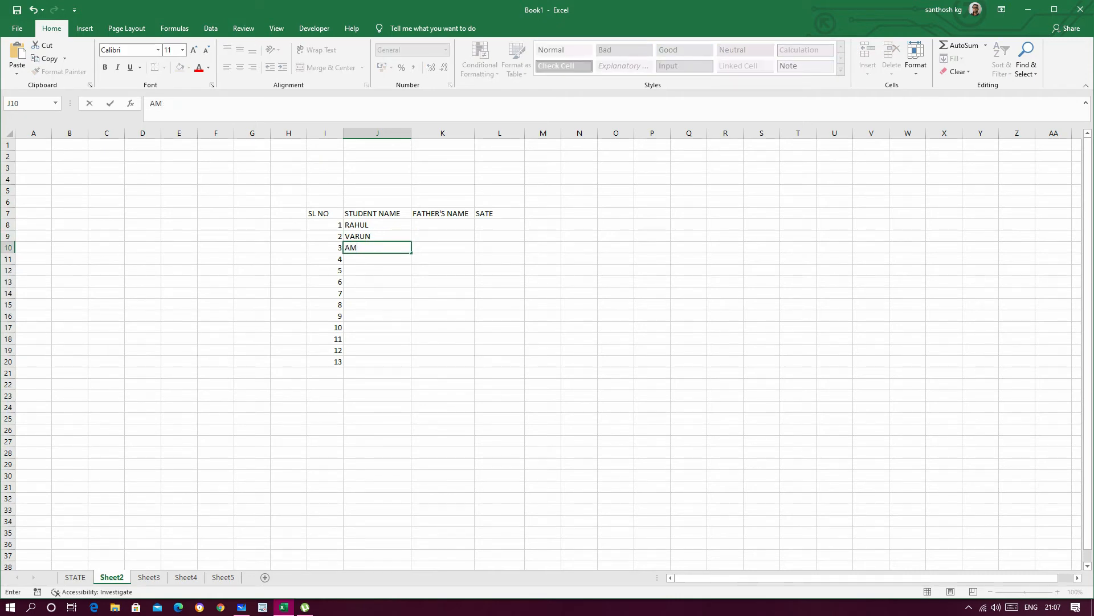
{"action": "type", "text": "ITH"}
{"action": "key", "text": "Return"}
Step: Enter the names of students 4, 5 and 6 in J11, J12 and J13
{"action": "type", "text": "GANESH"}
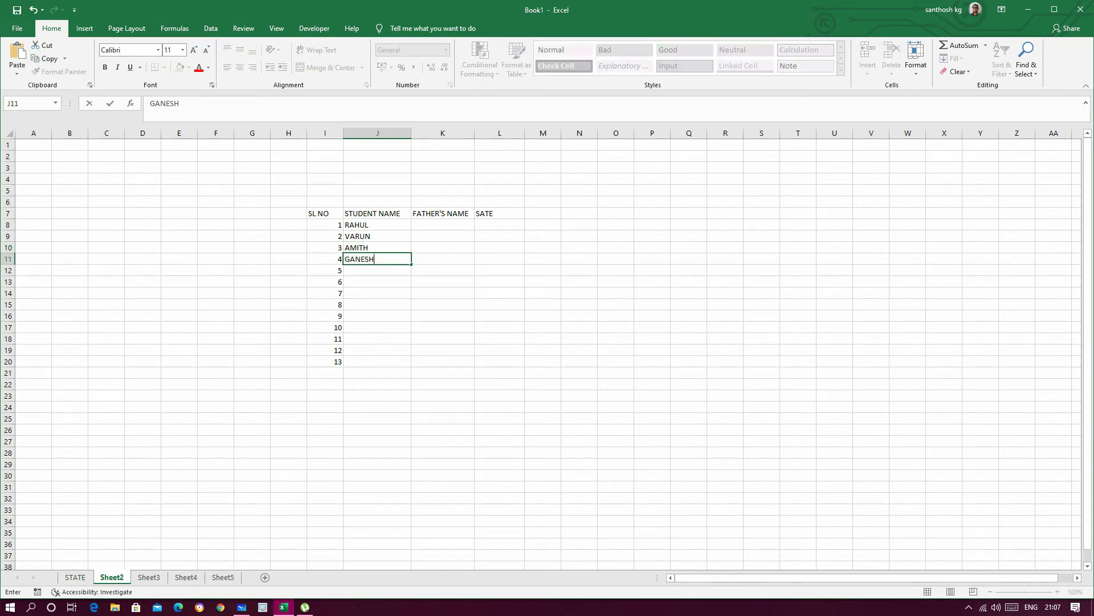
{"action": "key", "text": "Return"}
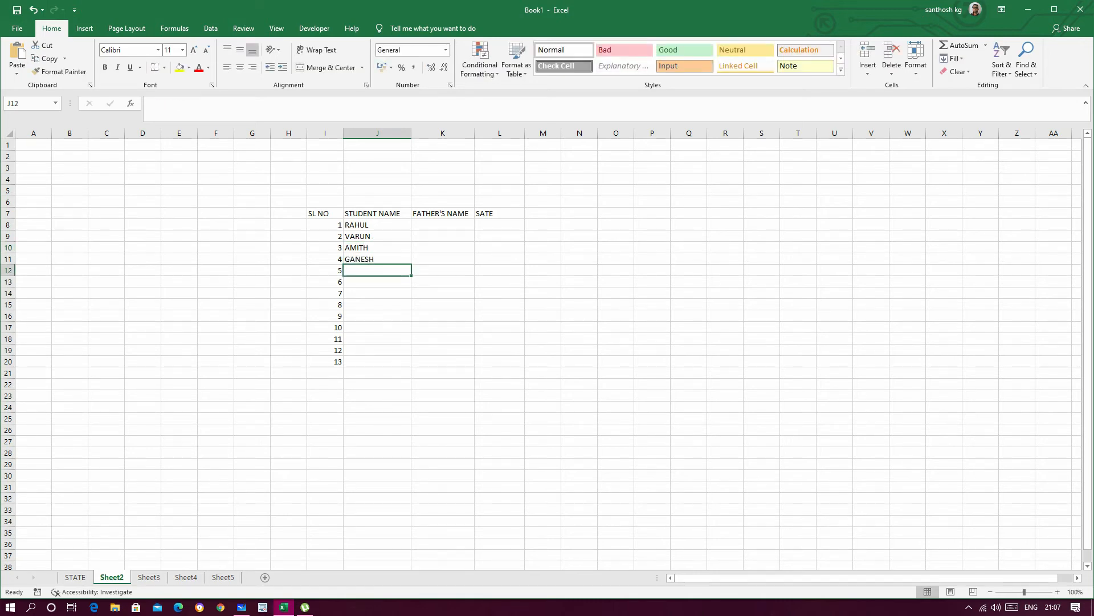
{"action": "type", "text": "SYED"}
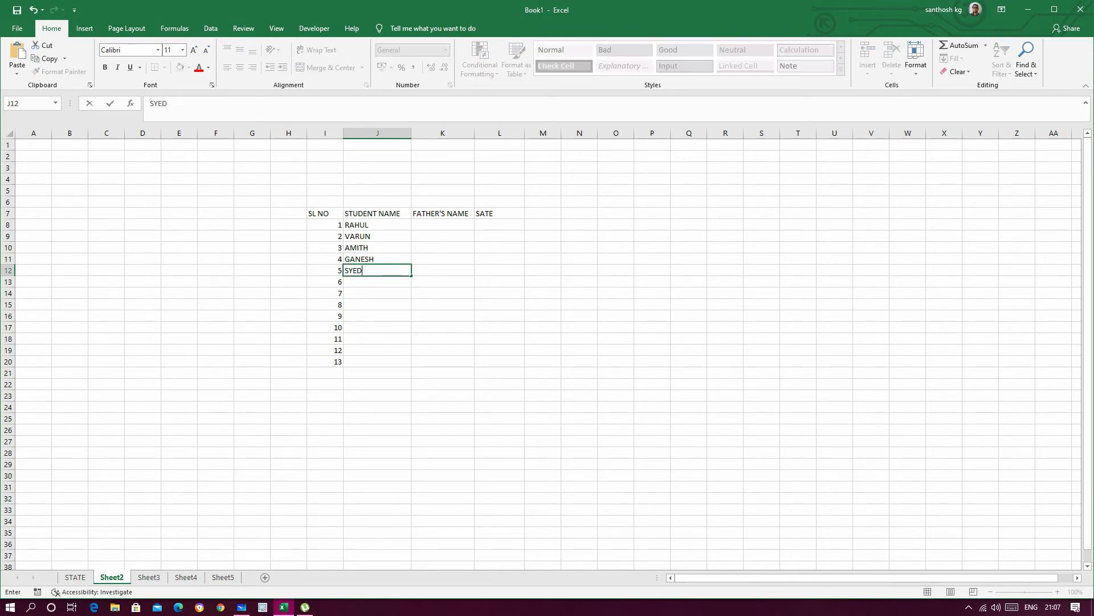
{"action": "key", "text": "Return"}
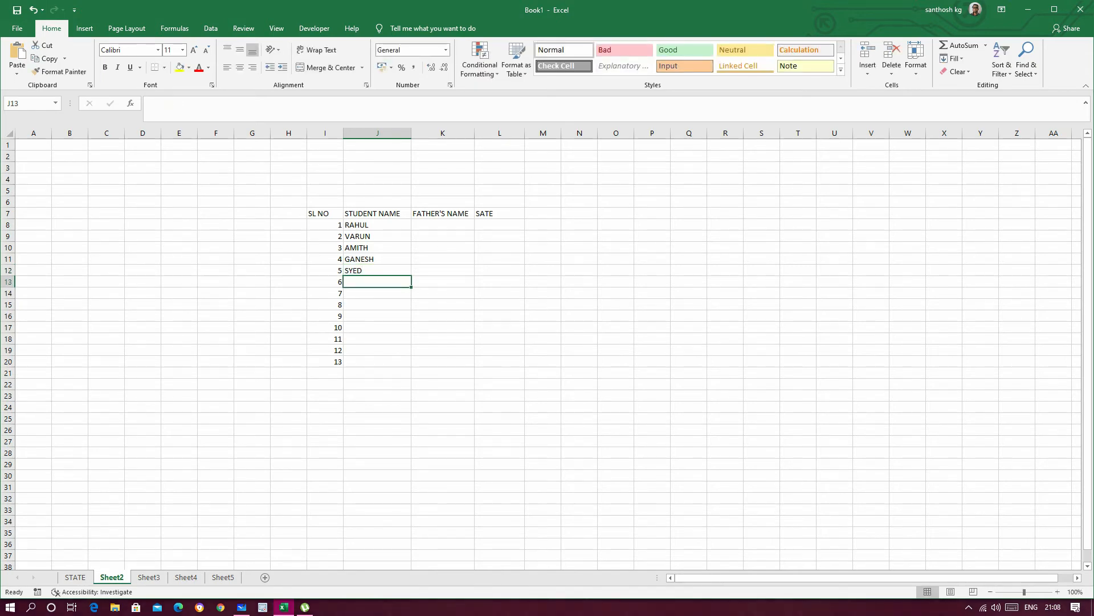
{"action": "type", "text": "JHOM"}
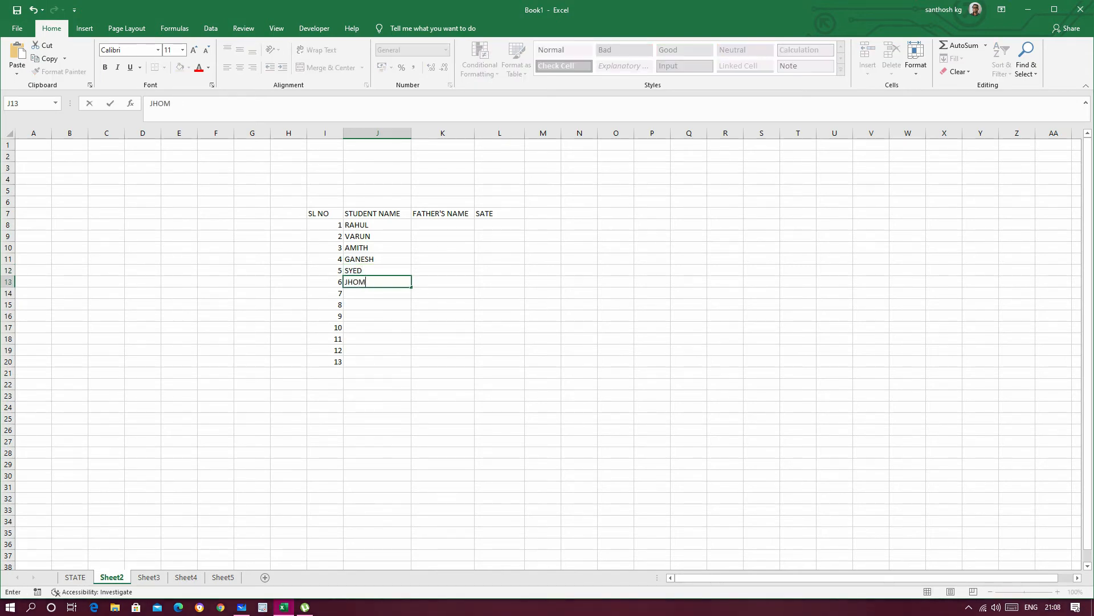
{"action": "key", "text": "Return"}
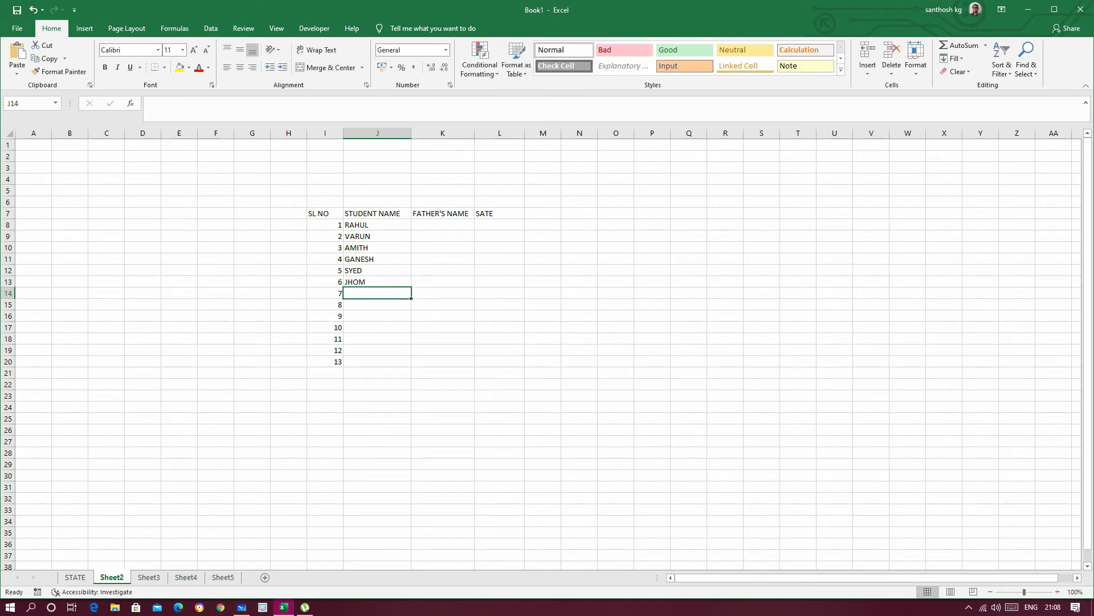
Step: Correct the last letter of the student name in J13 to N
{"action": "key", "text": "Up"}
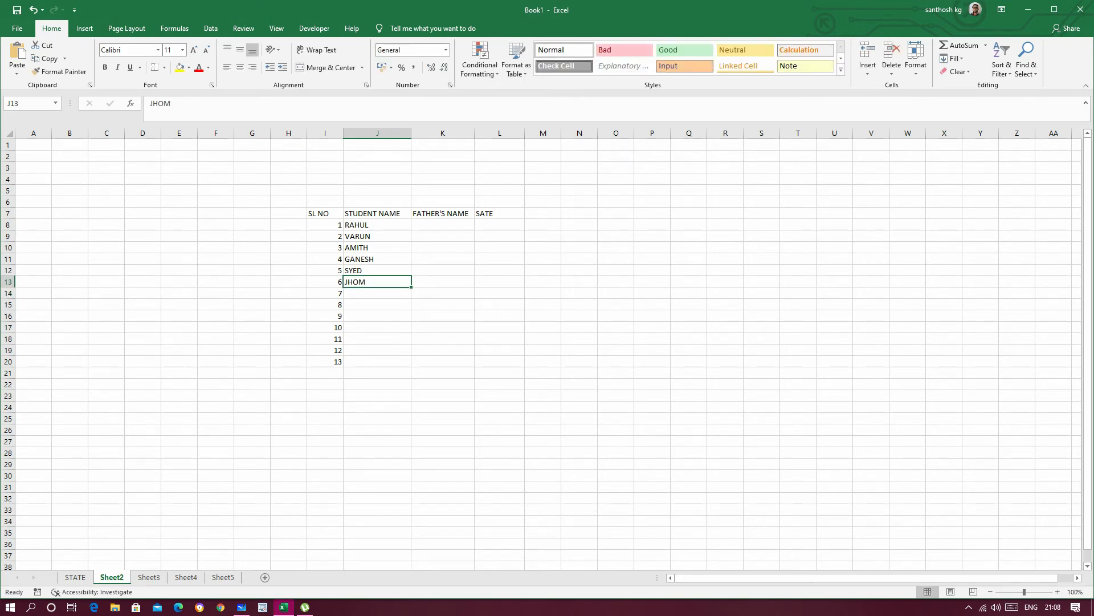
{"action": "key", "text": "F2"}
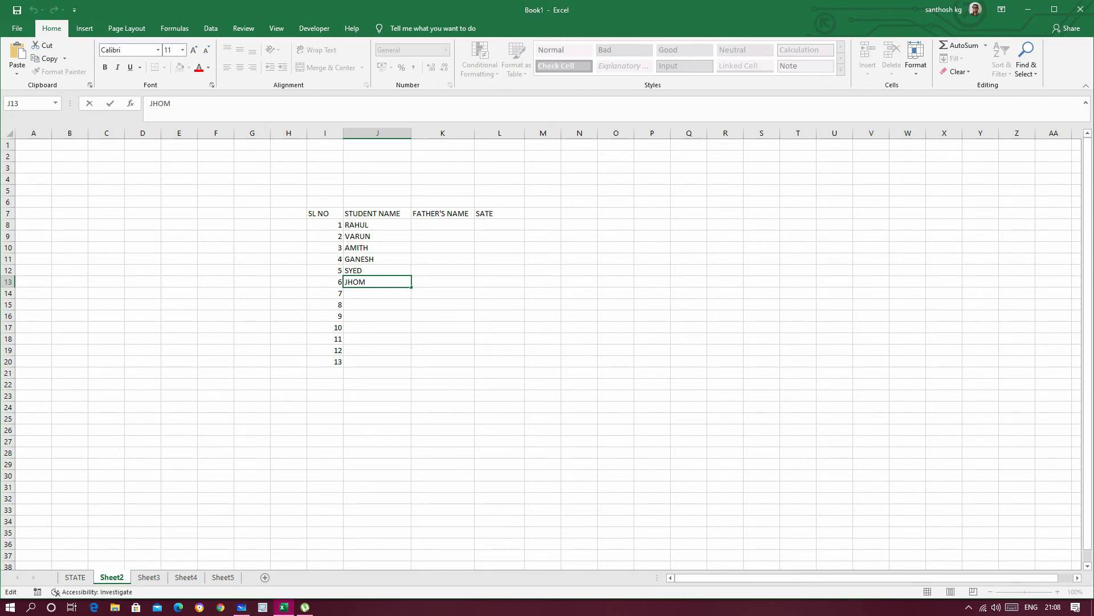
{"action": "key", "text": "BackSpace"}
{"action": "type", "text": "N"}
{"action": "key", "text": "Return"}
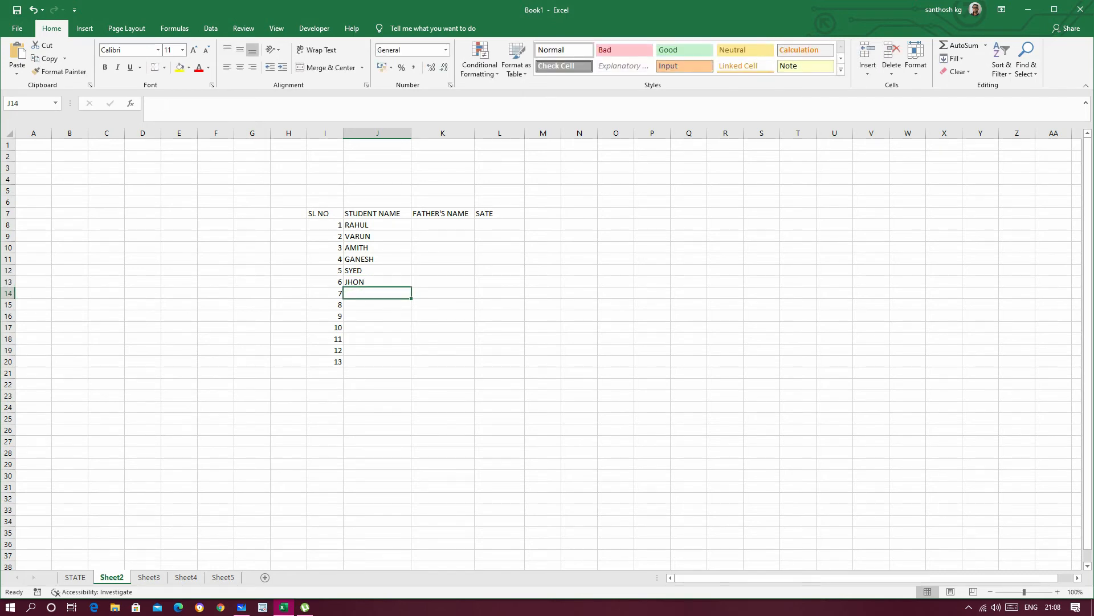
Step: Enter the fathers' names for the first three students in K8, K9 and K10
{"action": "left_click", "coordinate": [442, 226]}
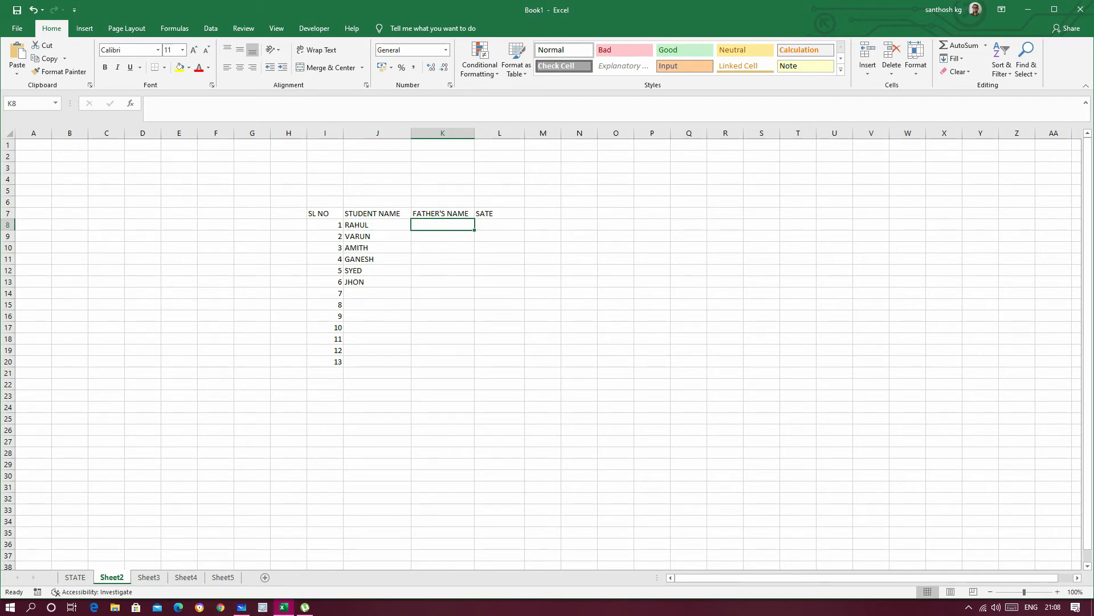
{"action": "type", "text": "RAMESH"}
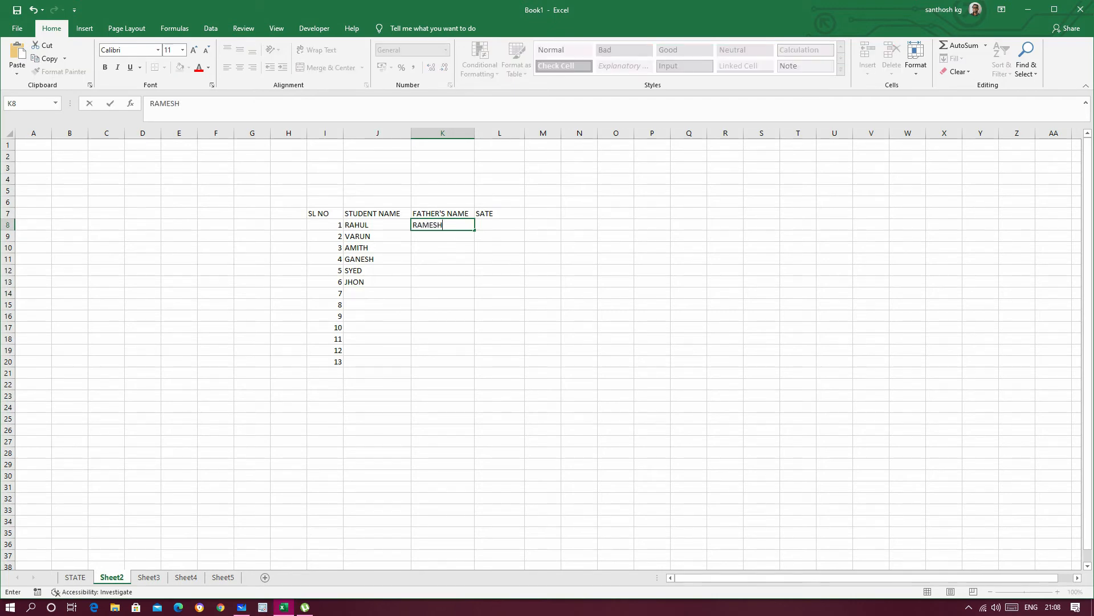
{"action": "key", "text": "Return"}
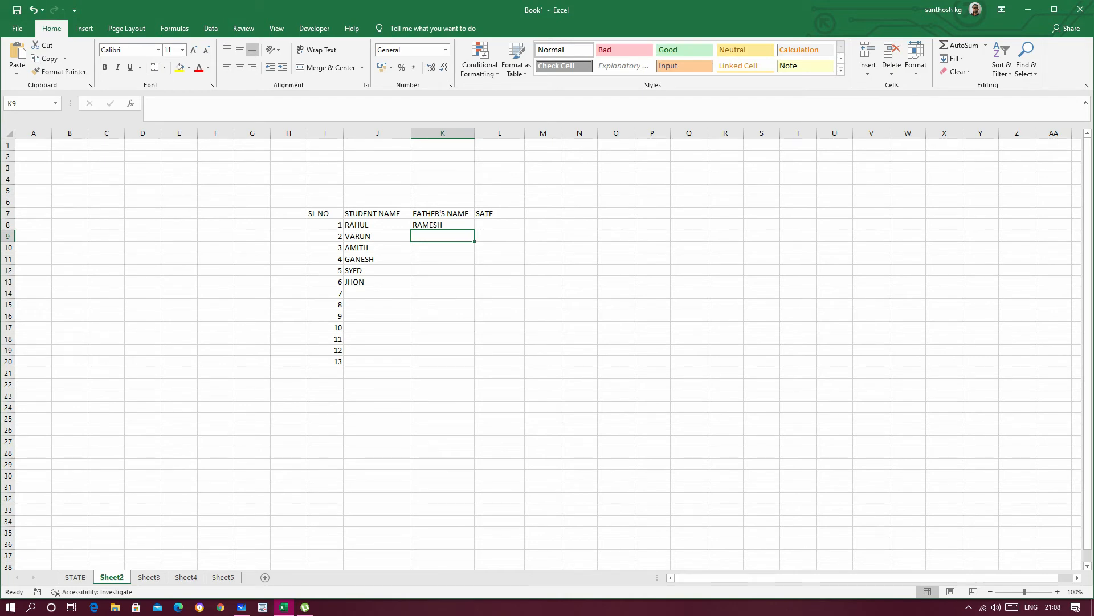
{"action": "type", "text": "S"}
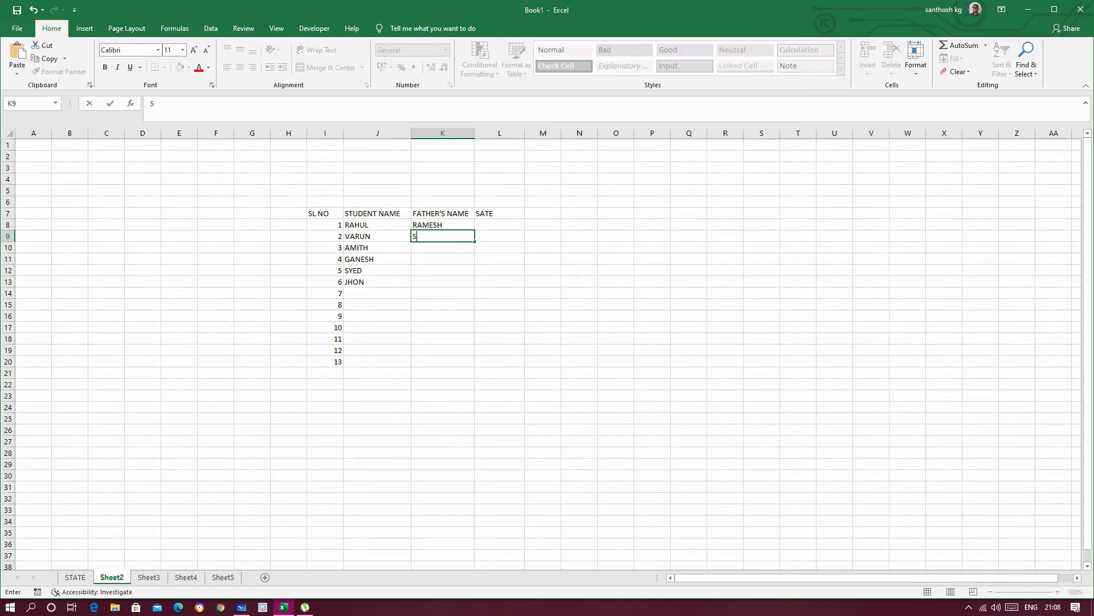
{"action": "type", "text": "URESH"}
{"action": "key", "text": "Return"}
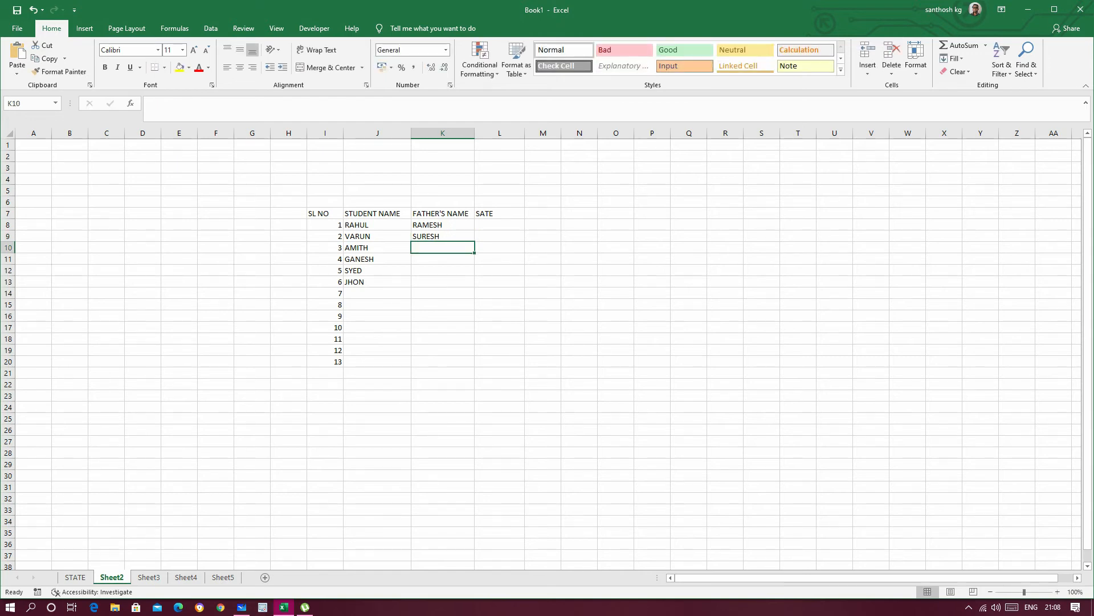
{"action": "type", "text": "RAVI"}
{"action": "key", "text": "Return"}
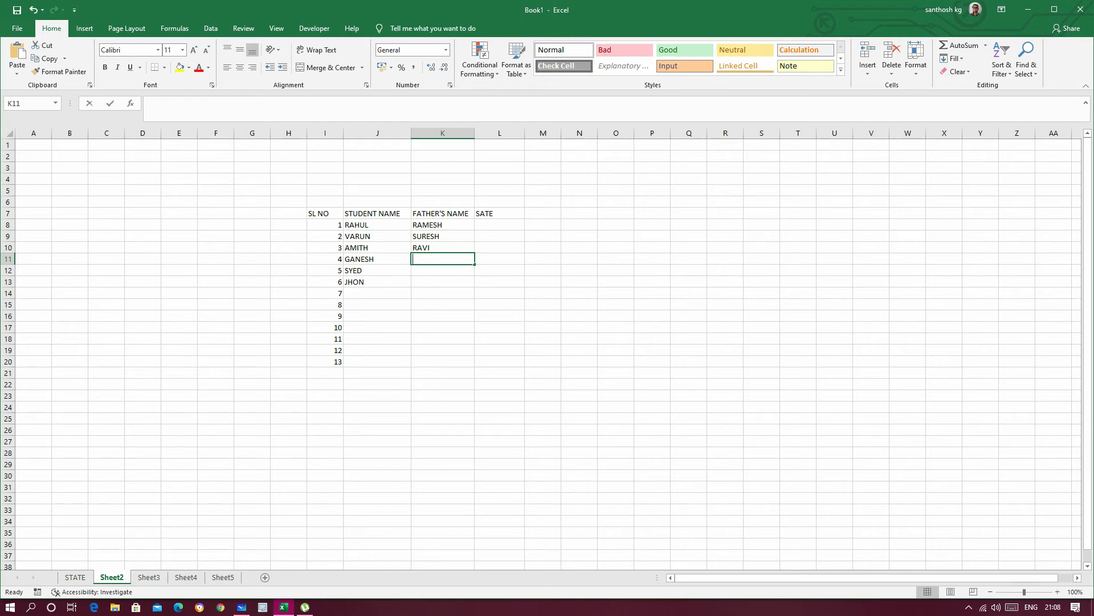
Step: Enter the fathers' names for students 4 and 5 in K11 and K12
{"action": "type", "text": "MANJUN"}
{"action": "type", "text": "ATH"}
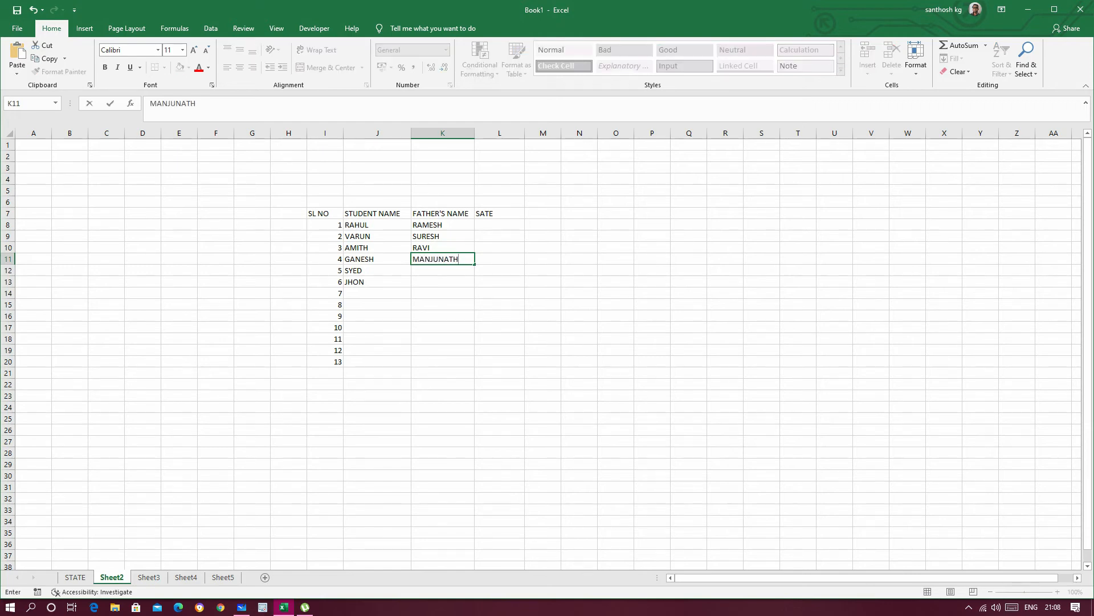
{"action": "key", "text": "Return"}
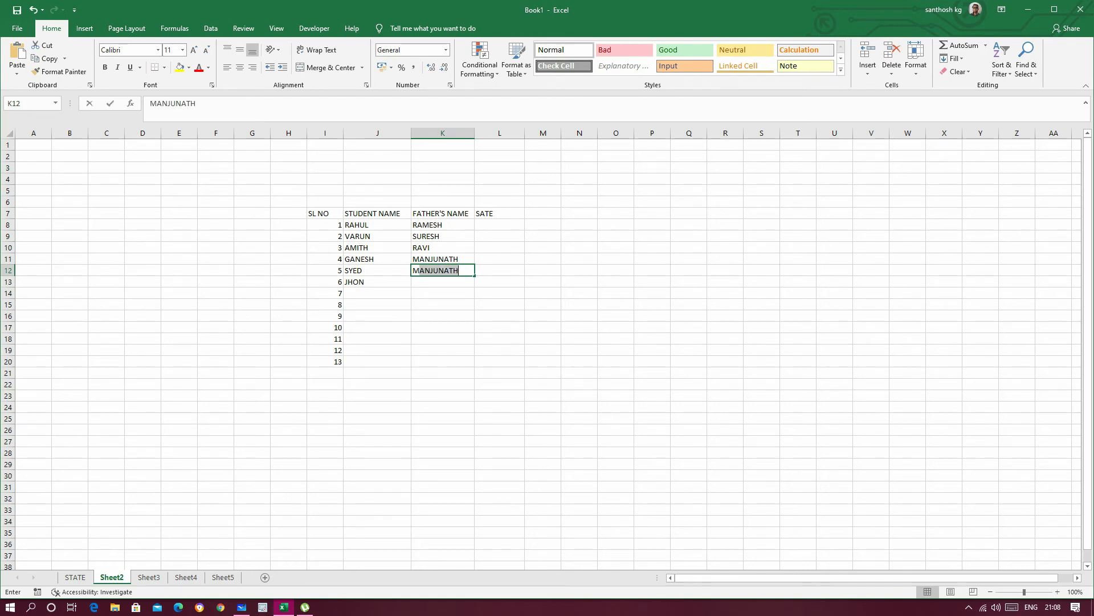
{"action": "type", "text": "MOHAMMED"}
{"action": "key", "text": "Return"}
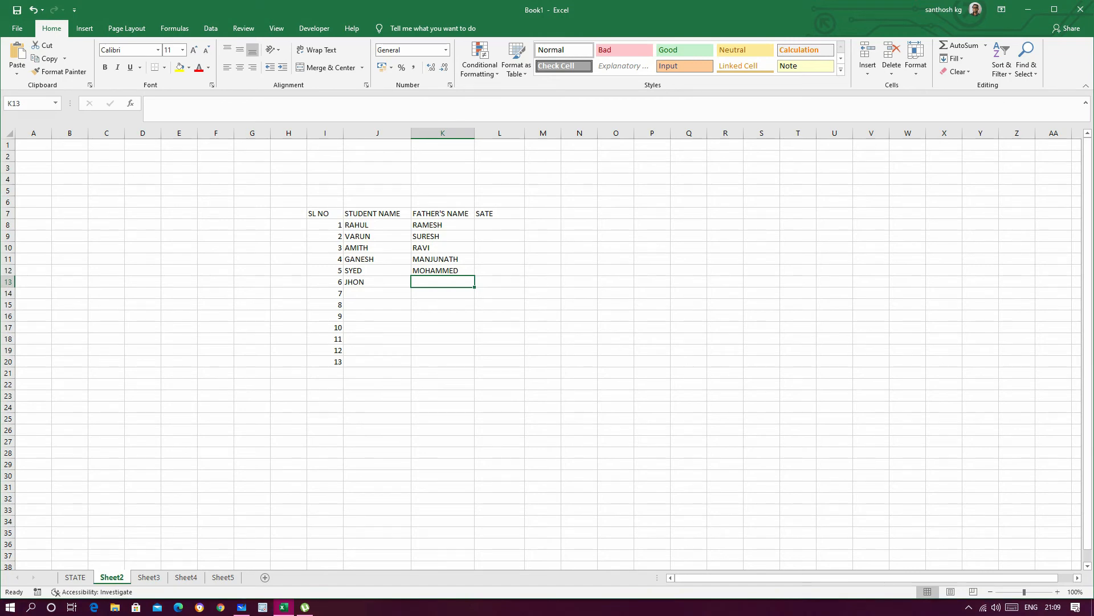
Step: Enter the father's name for student 6 in K13 with an H after its first letter, and widen column L slightly
{"action": "type", "text": "JONS"}
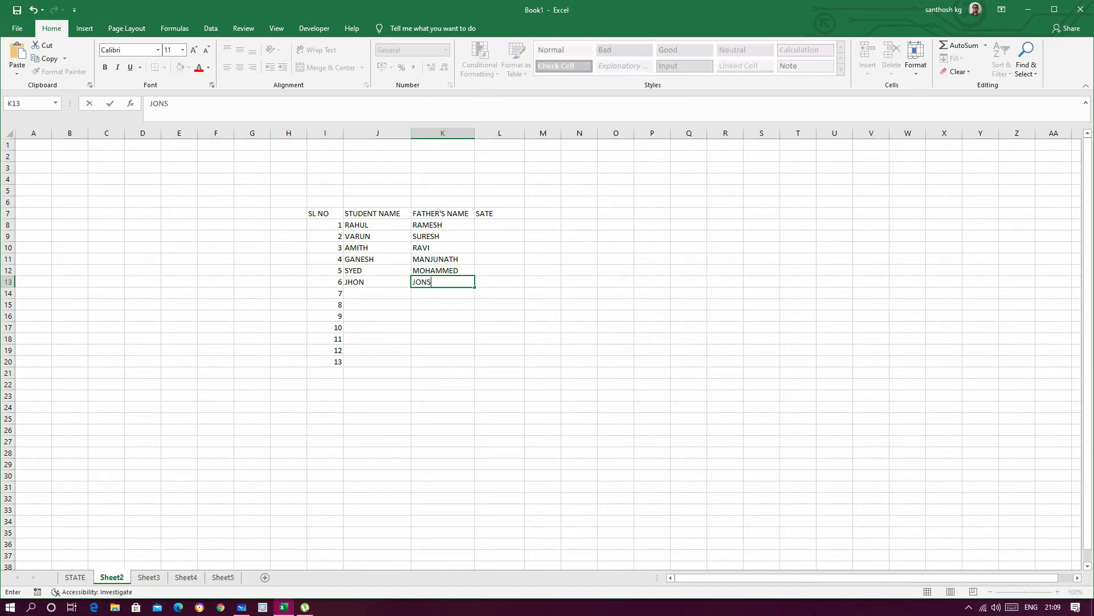
{"action": "type", "text": "ON"}
{"action": "left_click", "coordinate": [415, 281]}
{"action": "type", "text": "H"}
{"action": "left_click", "coordinate": [652, 282]}
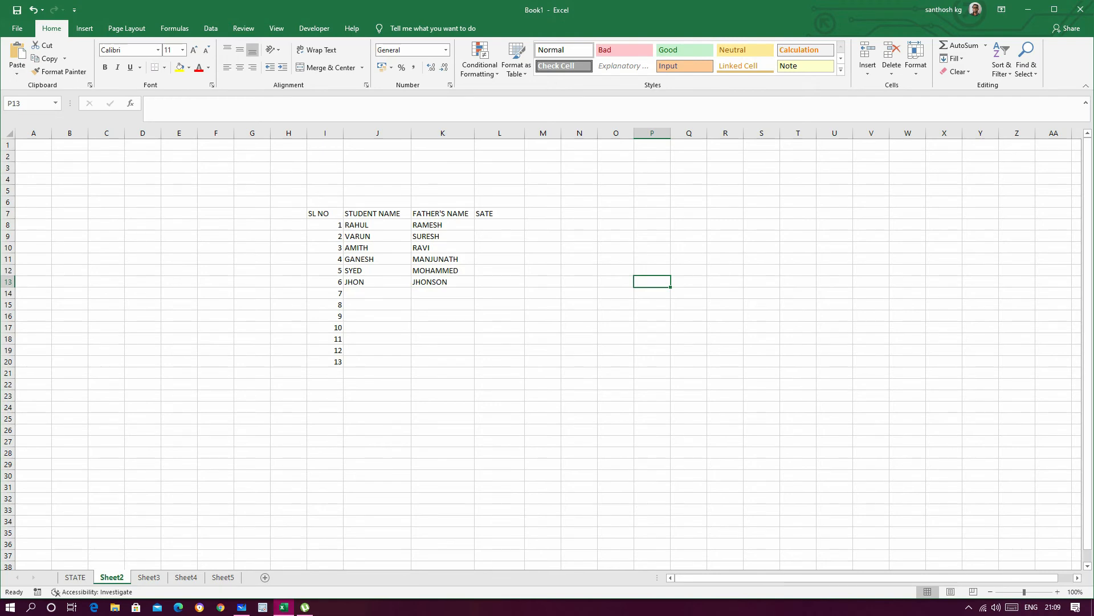
{"action": "left_click", "coordinate": [499, 224]}
{"action": "left_click_drag", "start_coordinate": [524, 133], "coordinate": [533, 133]}
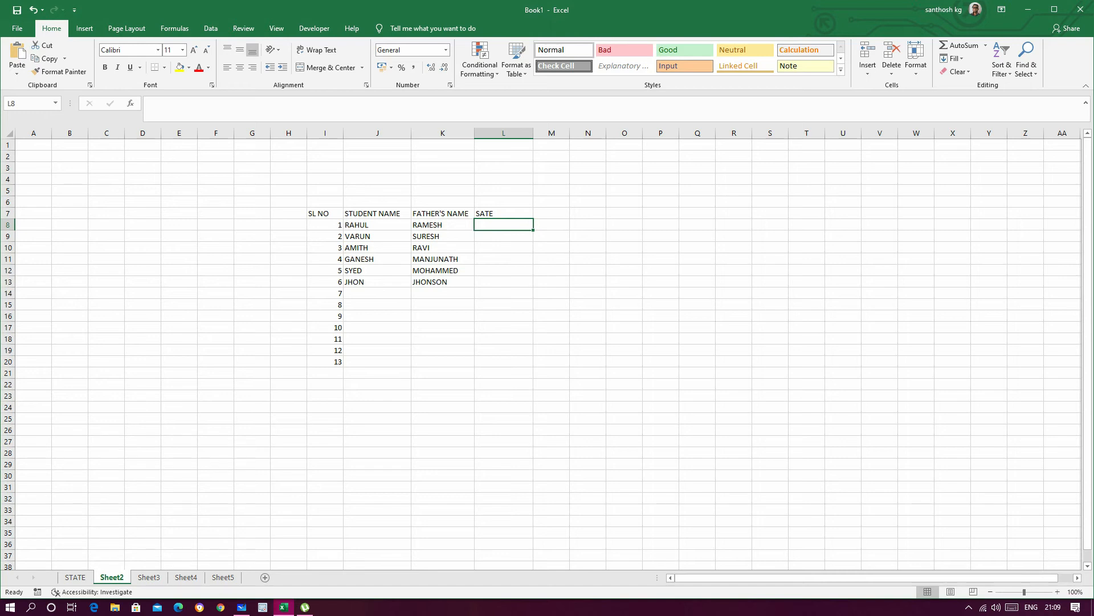
Step: Switch to the STATE sheet and enter KARNATAKA in I6 and KERALA in I7
{"action": "left_click", "coordinate": [75, 577]}
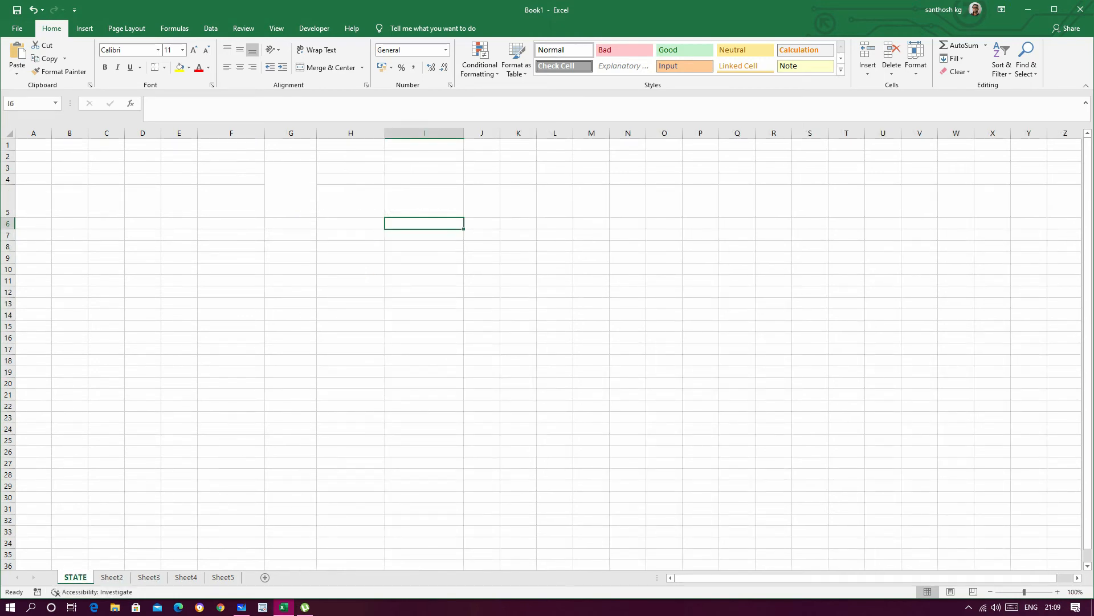
{"action": "type", "text": "KARNATA"}
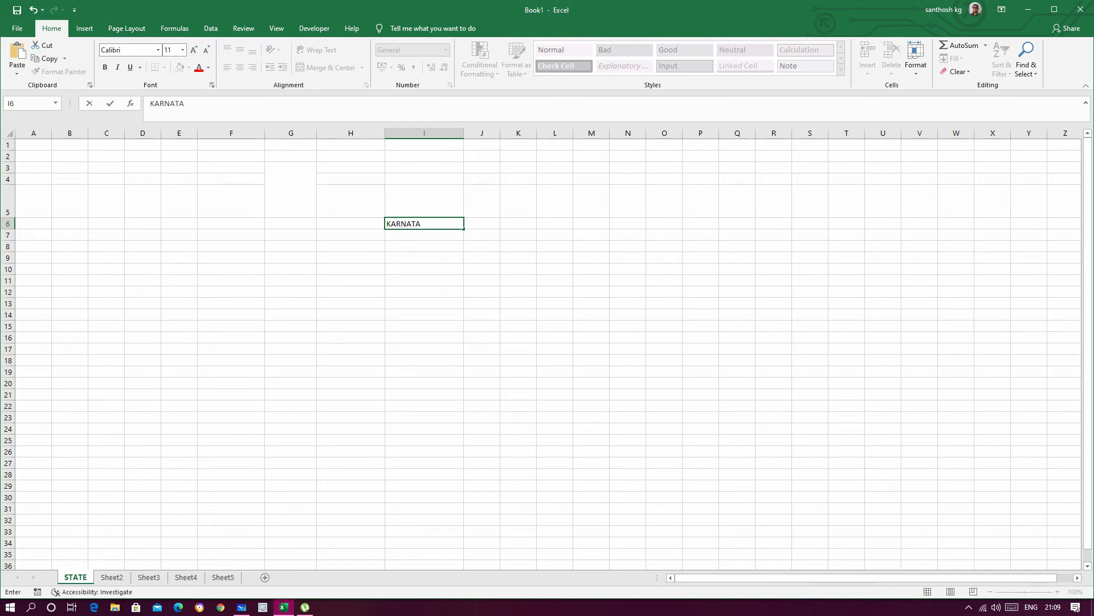
{"action": "type", "text": "KA"}
{"action": "key", "text": "Return"}
{"action": "type", "text": "KERALA"}
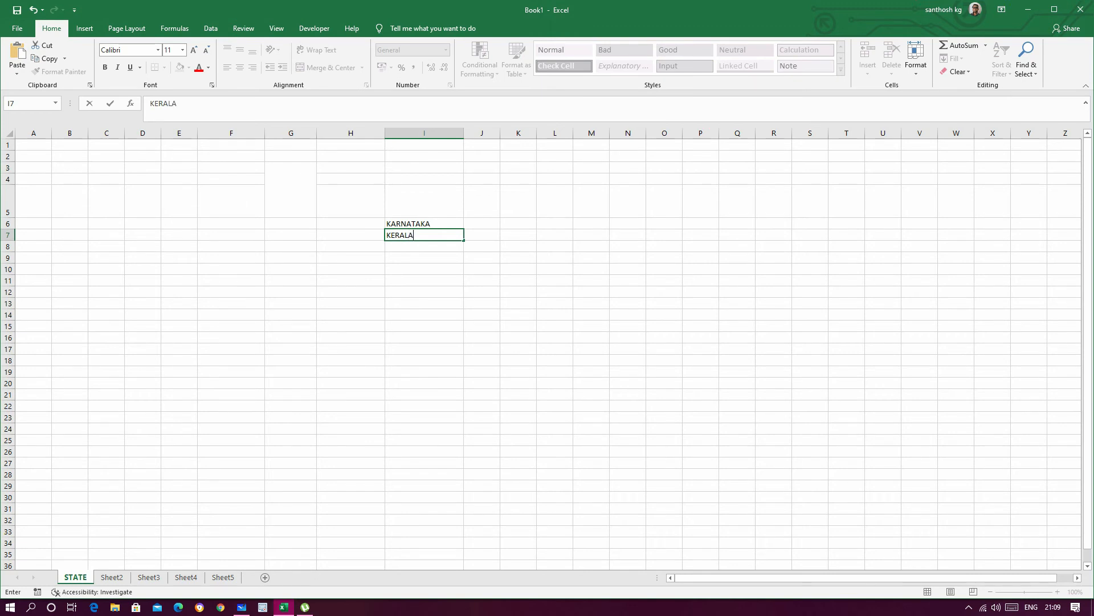
{"action": "key", "text": "Return"}
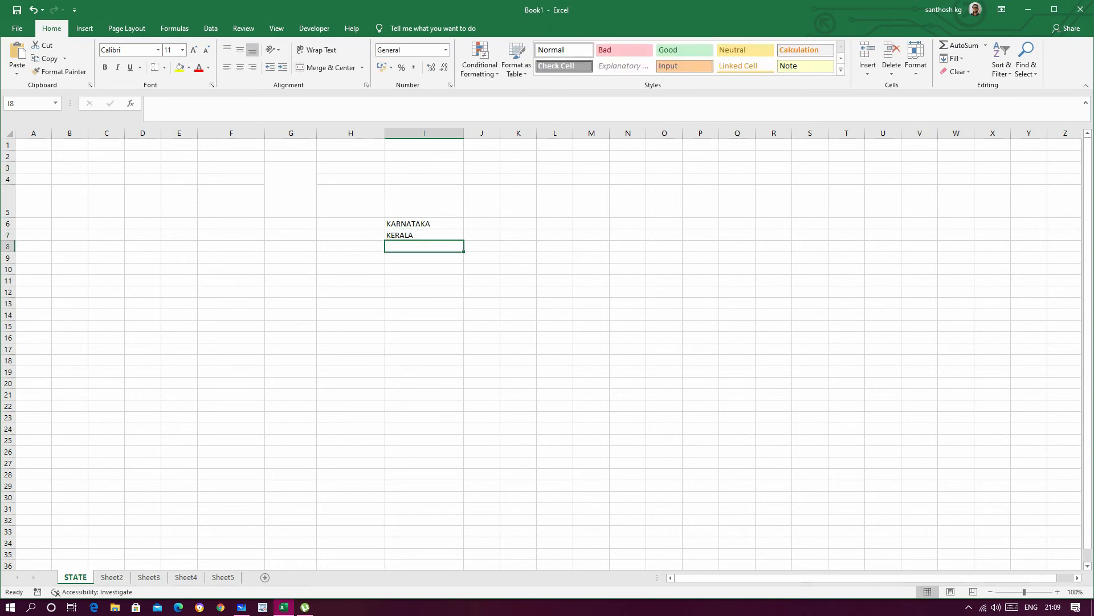
Step: Continue the state list with TAMILNADU in I8, ANDRAPRADESH in I9 and TELANGANA in I10
{"action": "type", "text": "TAMILNA"}
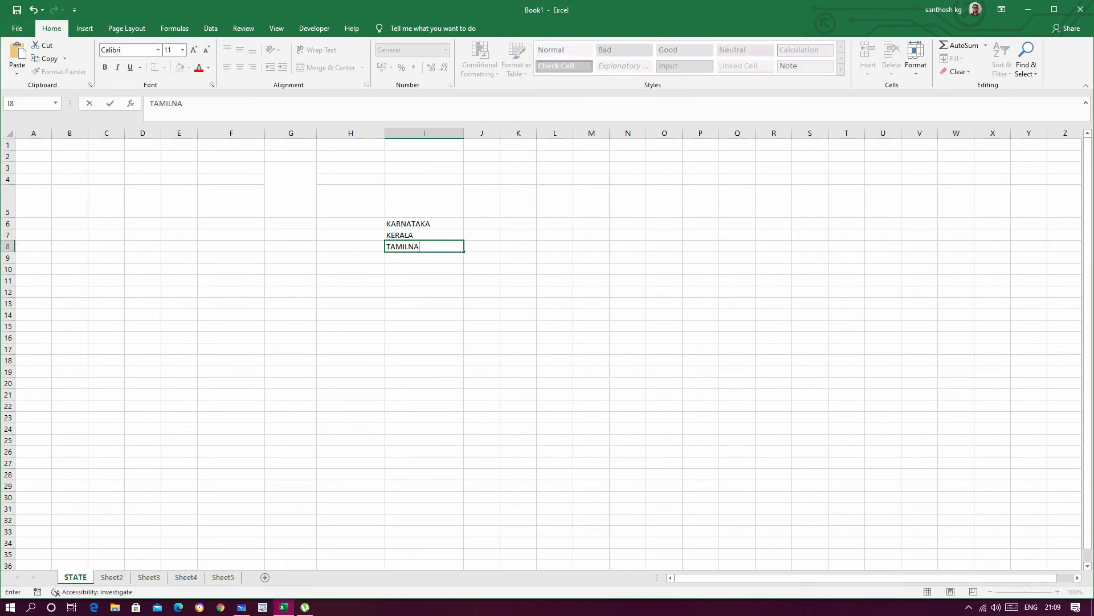
{"action": "type", "text": "DU"}
{"action": "key", "text": "Return"}
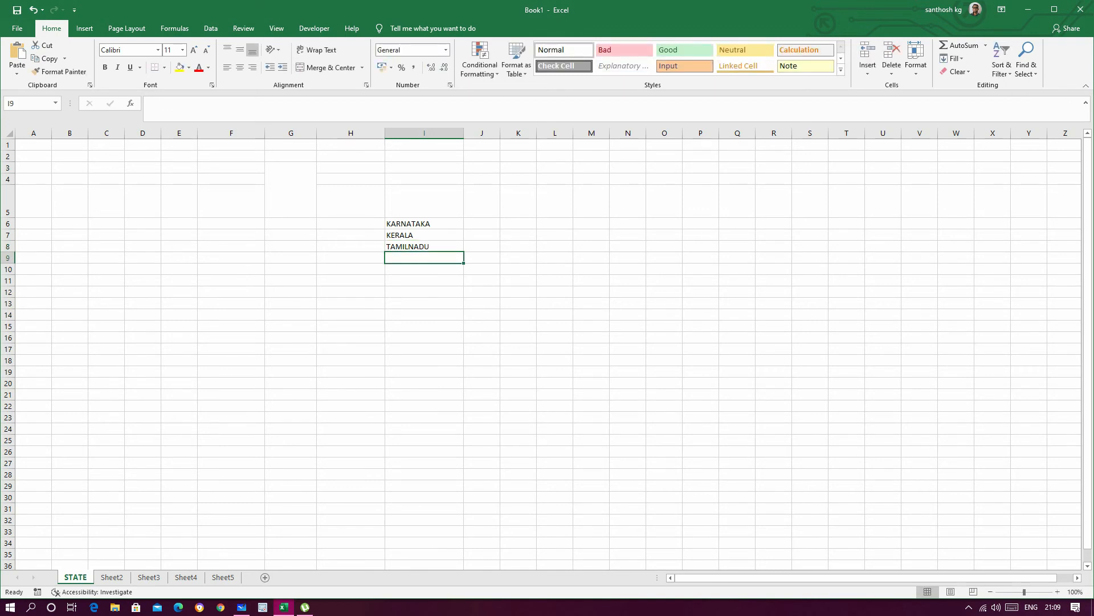
{"action": "type", "text": "AND"}
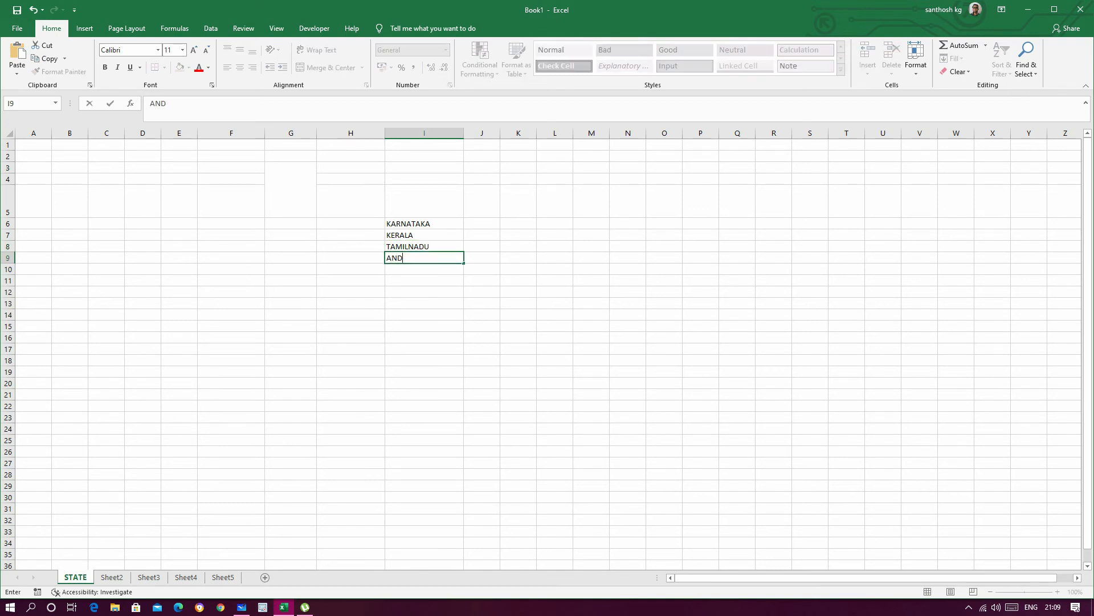
{"action": "type", "text": "RAPRADESH"}
{"action": "key", "text": "Return"}
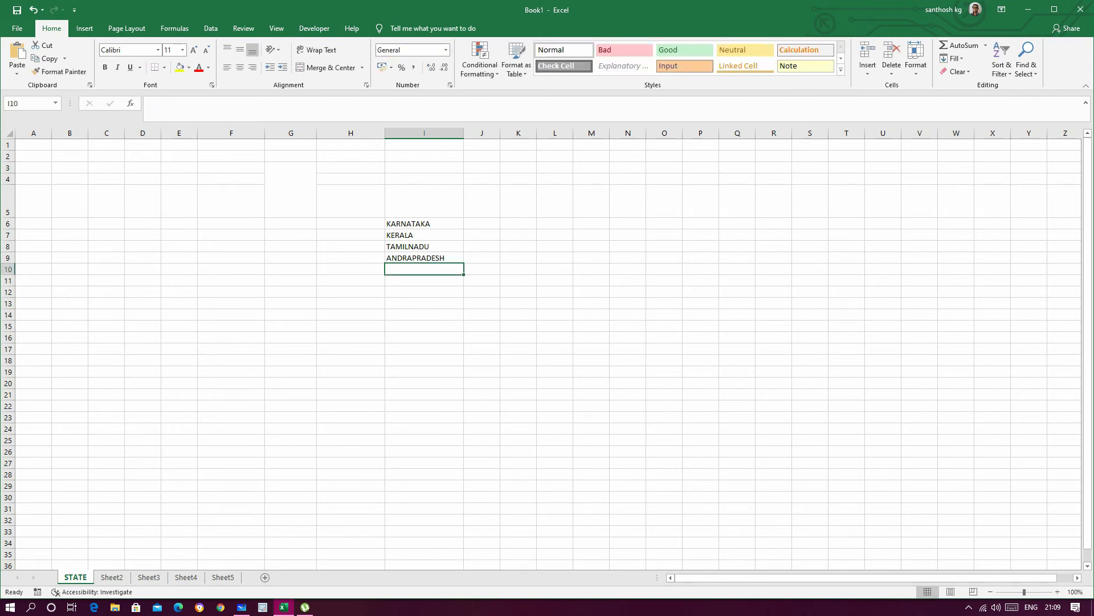
{"action": "type", "text": "TELA"}
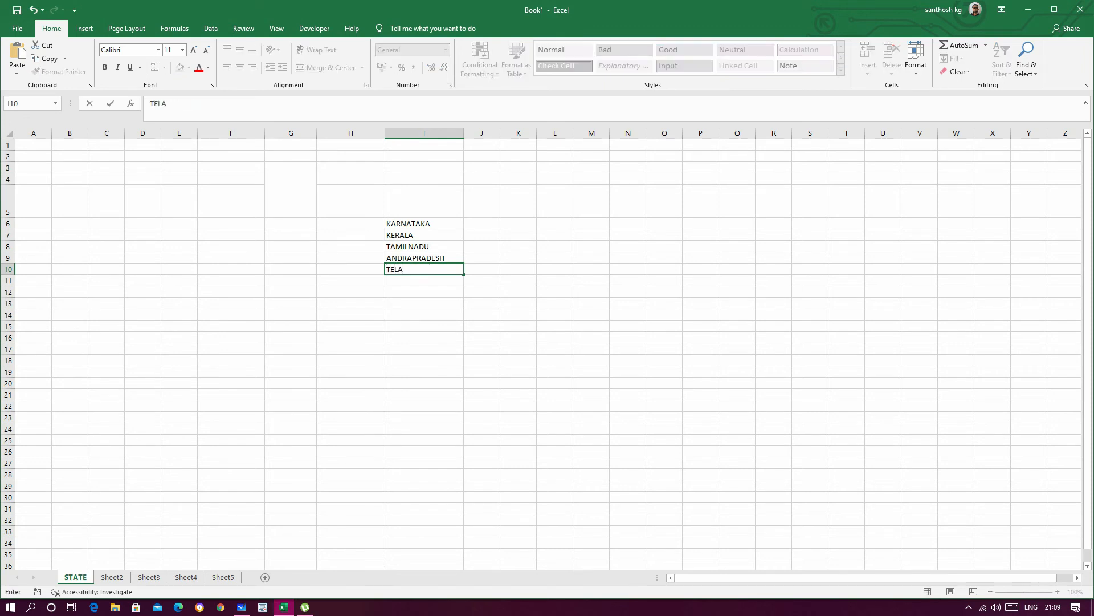
{"action": "type", "text": "NGANA"}
{"action": "key", "text": "Return"}
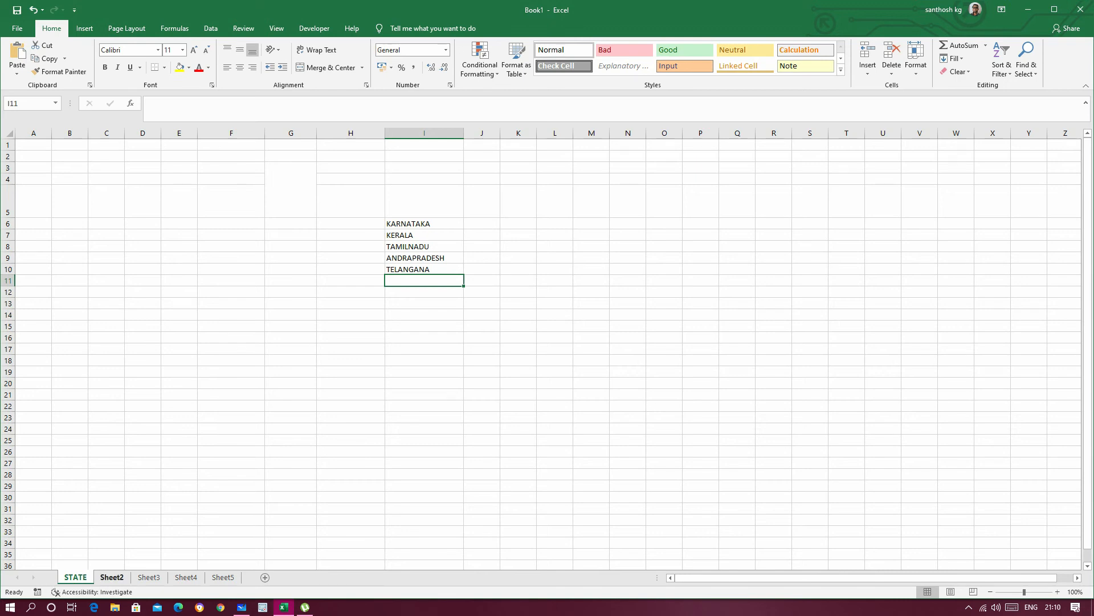
Step: Start a data validation rule of type List for the empty SATE column cells L8:L20 on Sheet2
{"action": "left_click", "coordinate": [112, 577]}
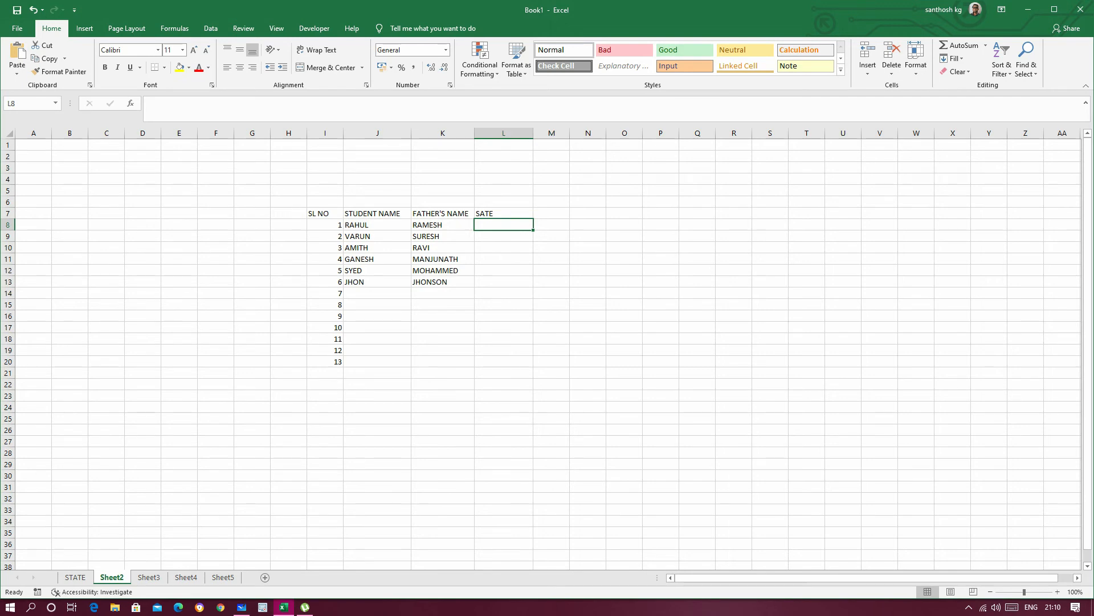
{"action": "left_click", "coordinate": [587, 339]}
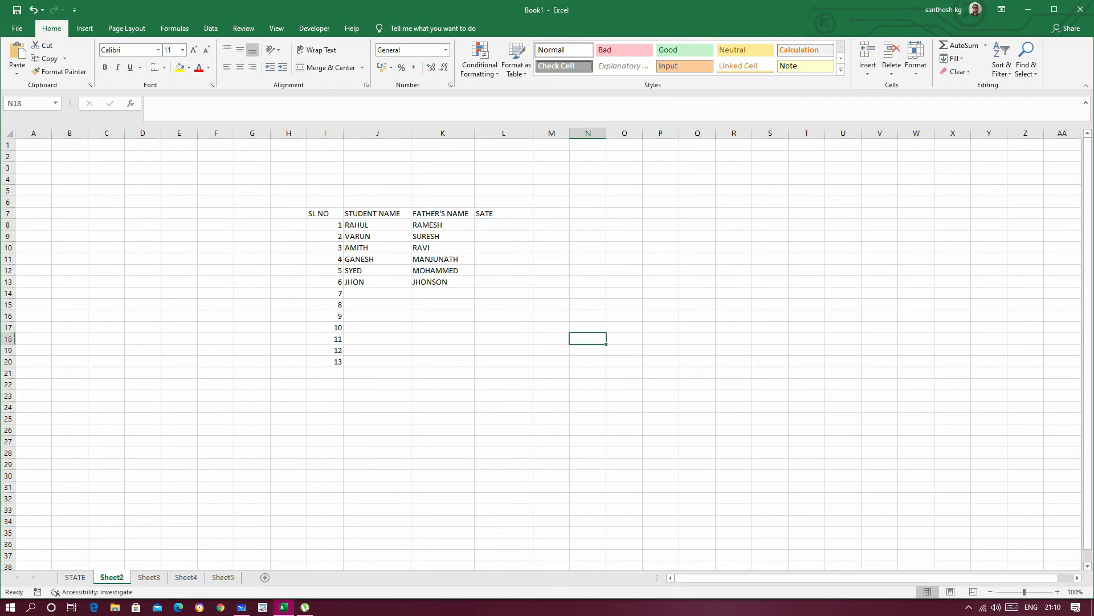
{"action": "left_click_drag", "start_coordinate": [504, 224], "coordinate": [503, 361]}
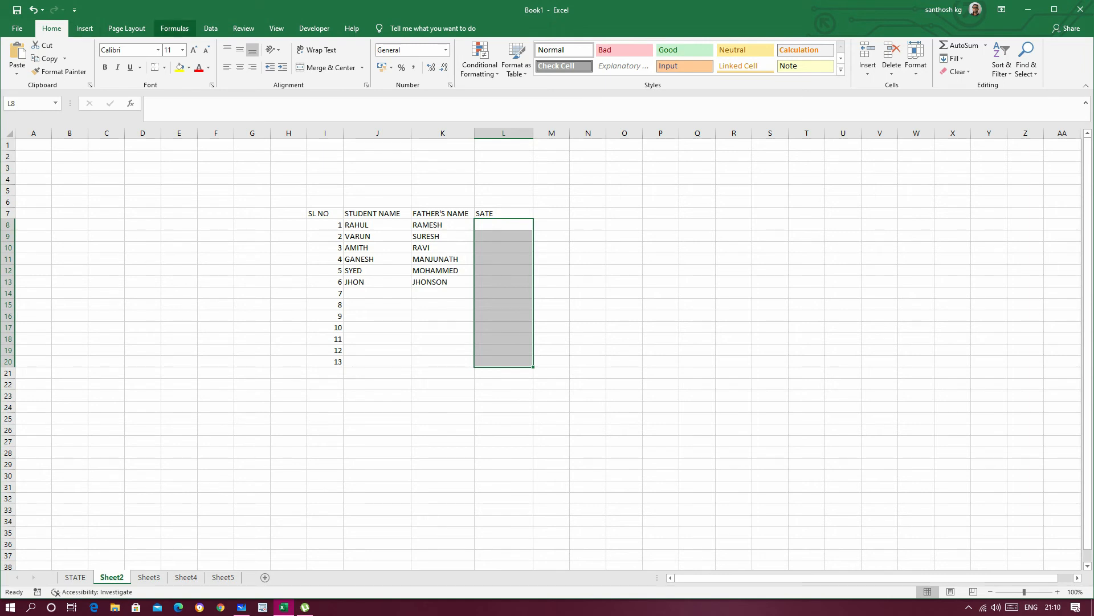
{"action": "left_click", "coordinate": [211, 29]}
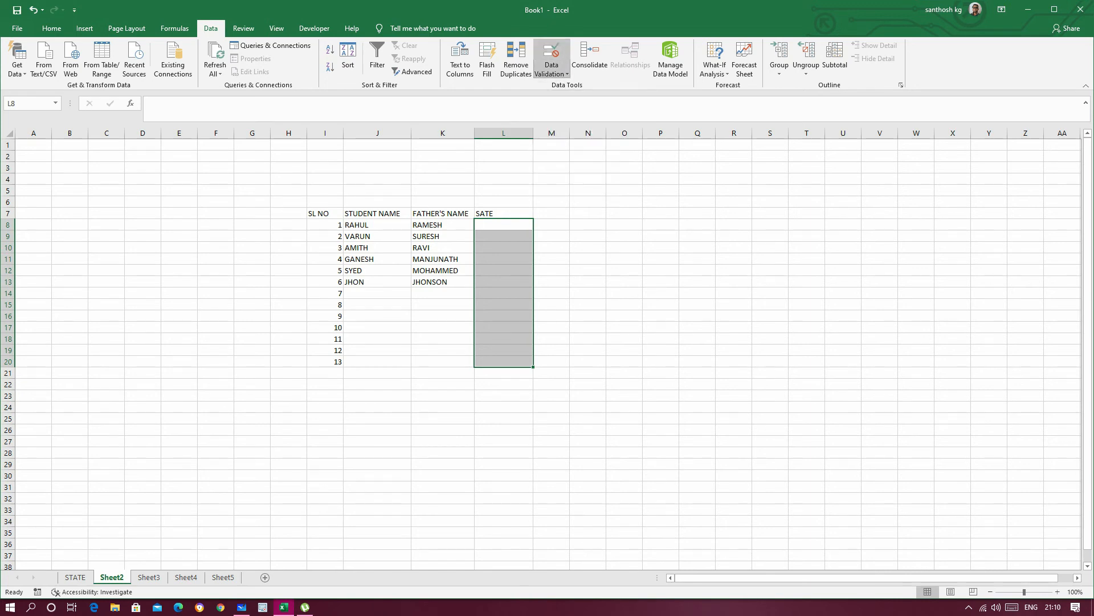
{"action": "left_click", "coordinate": [552, 69]}
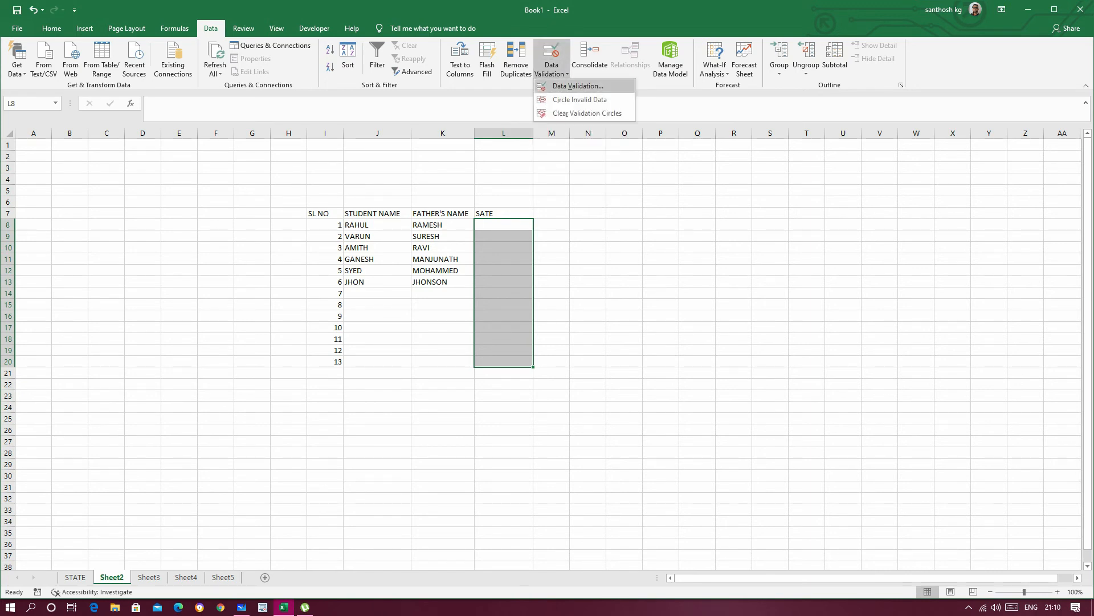
{"action": "left_click", "coordinate": [577, 85]}
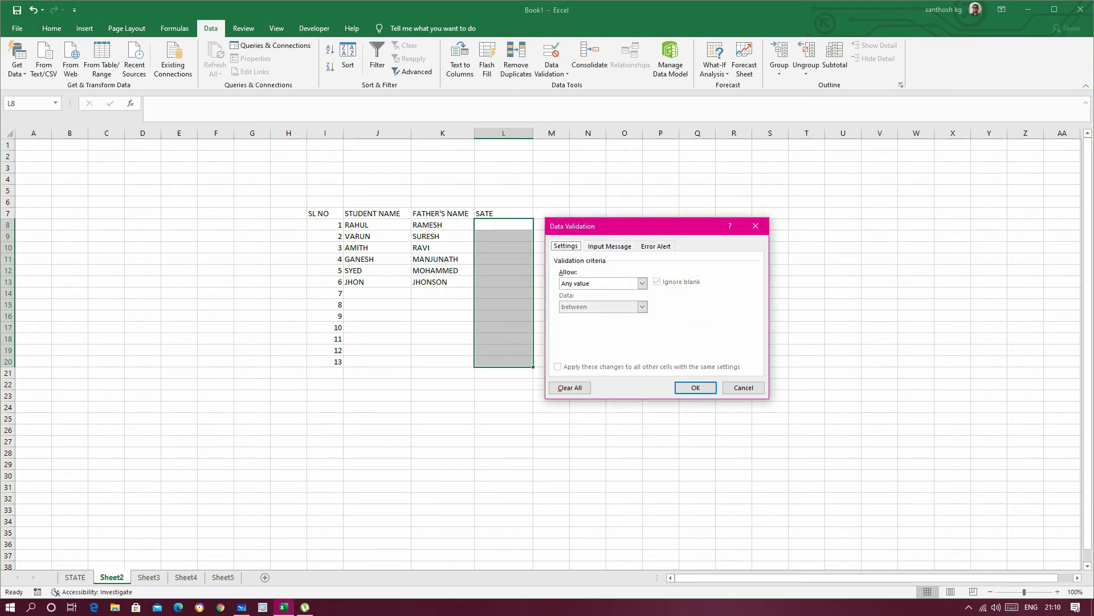
{"action": "left_click", "coordinate": [642, 283]}
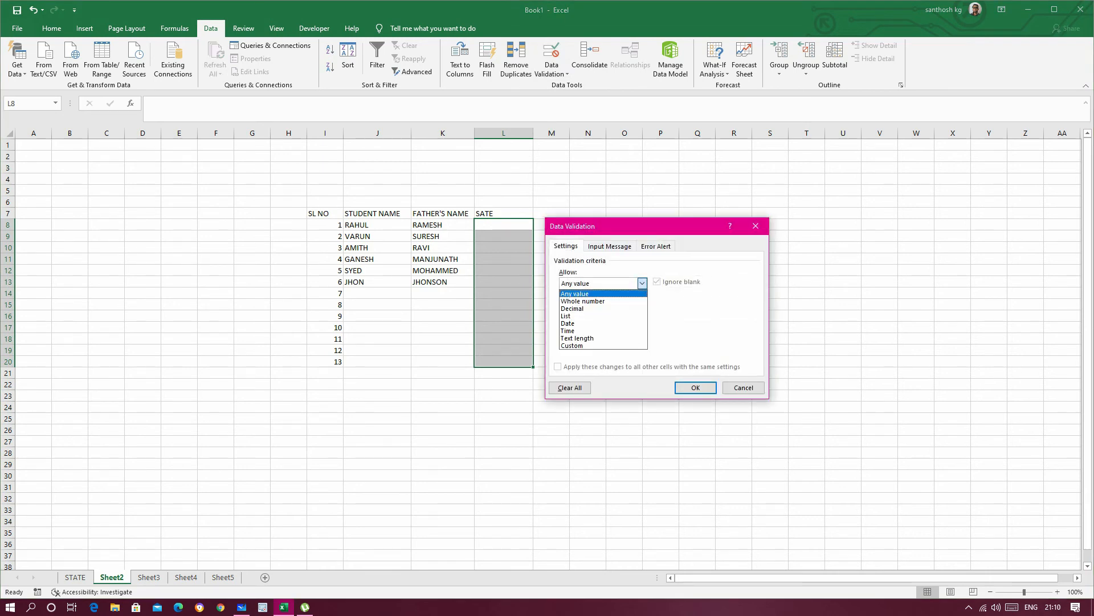
{"action": "left_click", "coordinate": [576, 316]}
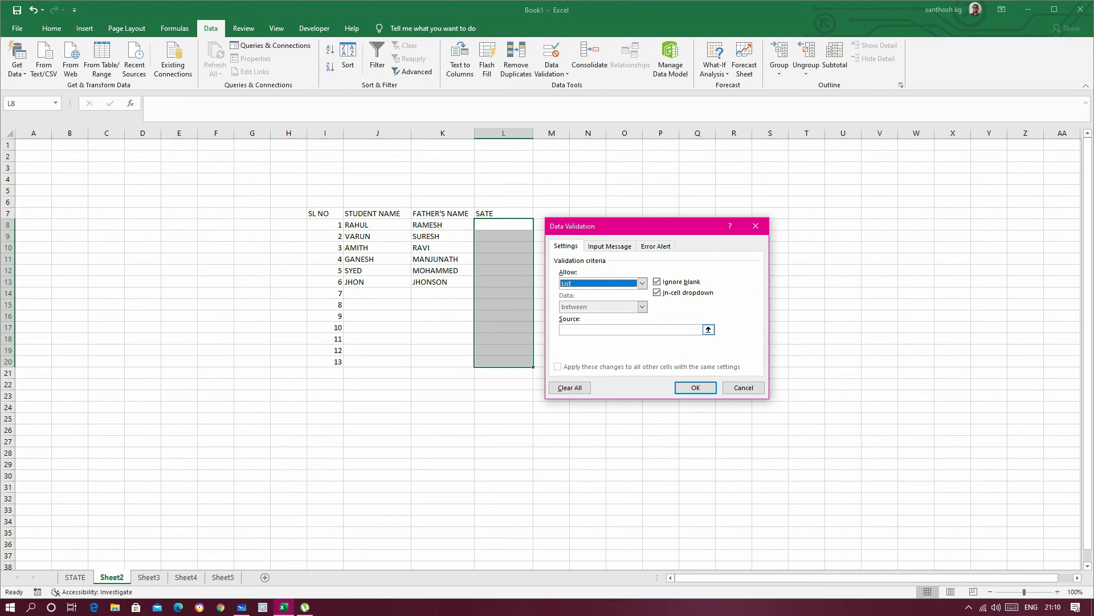
Step: Set the validation list's source to the states in STATE!$I$6:$I$10 and apply the rule
{"action": "left_click", "coordinate": [709, 328]}
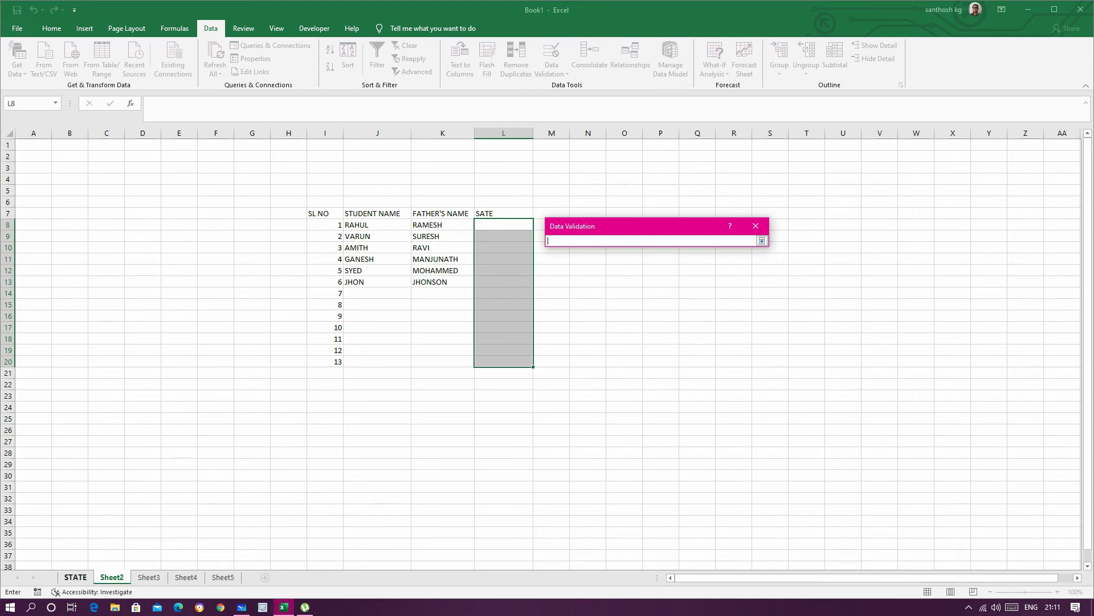
{"action": "left_click", "coordinate": [75, 577]}
{"action": "left_click_drag", "start_coordinate": [424, 223], "coordinate": [428, 270]}
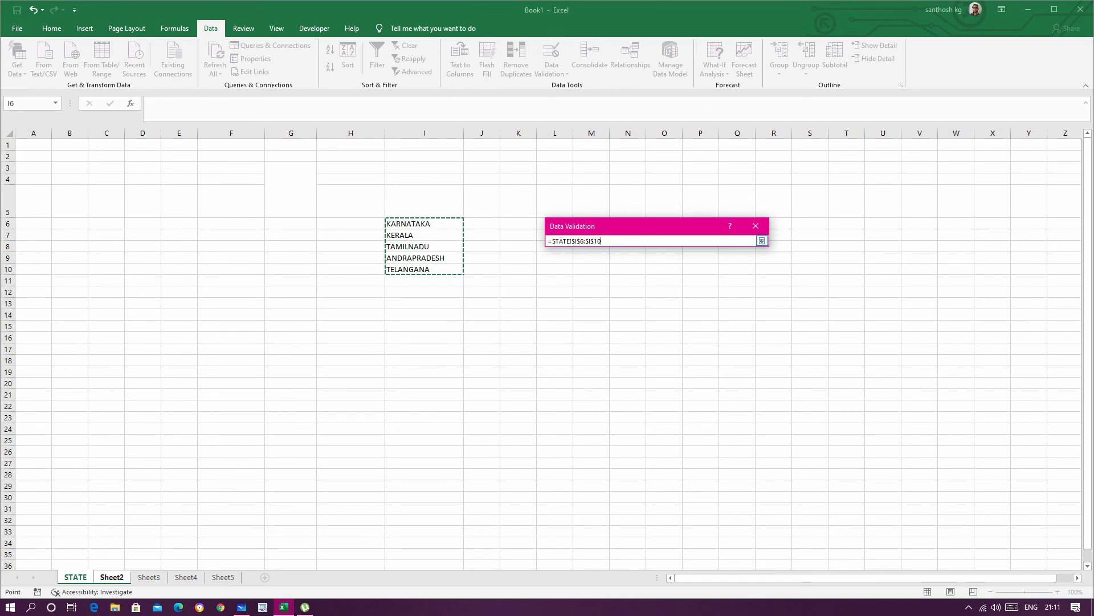
{"action": "left_click", "coordinate": [762, 240]}
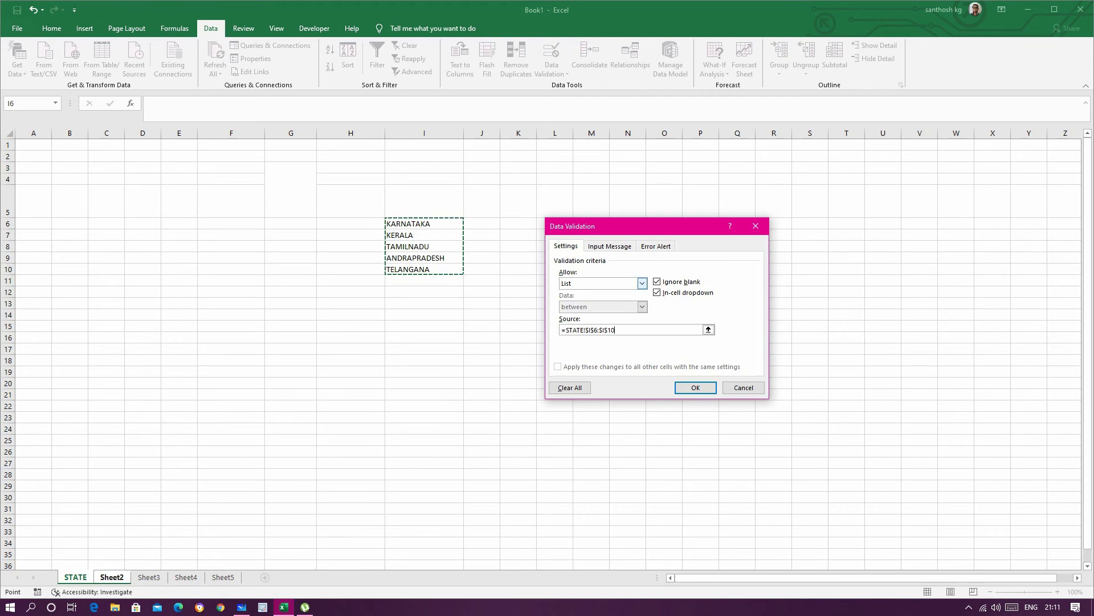
{"action": "left_click", "coordinate": [695, 387]}
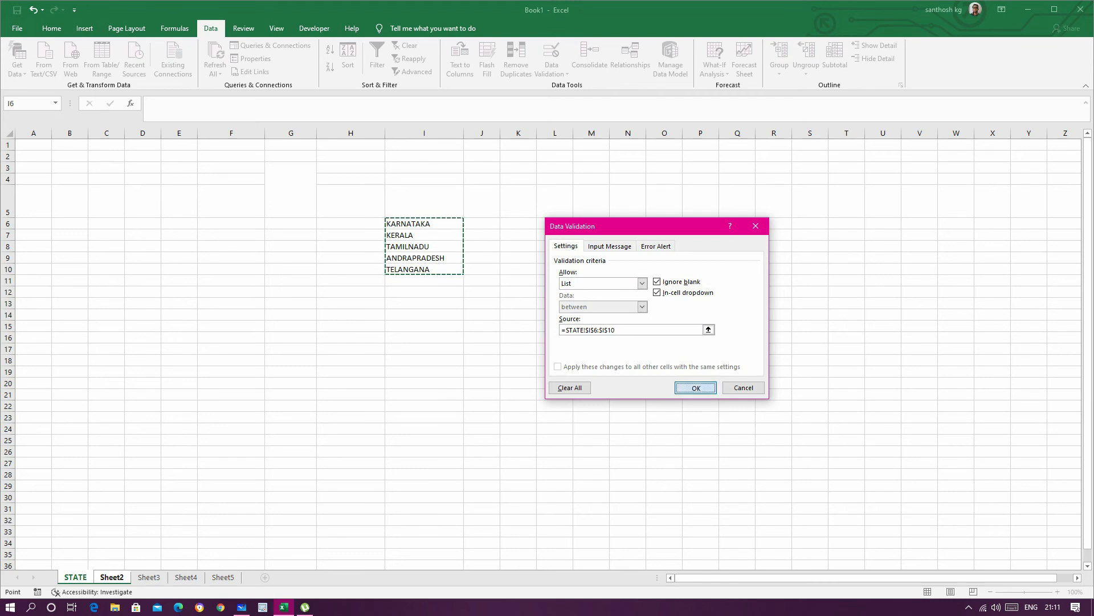
{"action": "left_click", "coordinate": [625, 282]}
Step: Check the SATE column cells for in-cell lists and choose KARNATAKA for students 1 and 2 in L8 and L9
{"action": "left_click", "coordinate": [503, 236]}
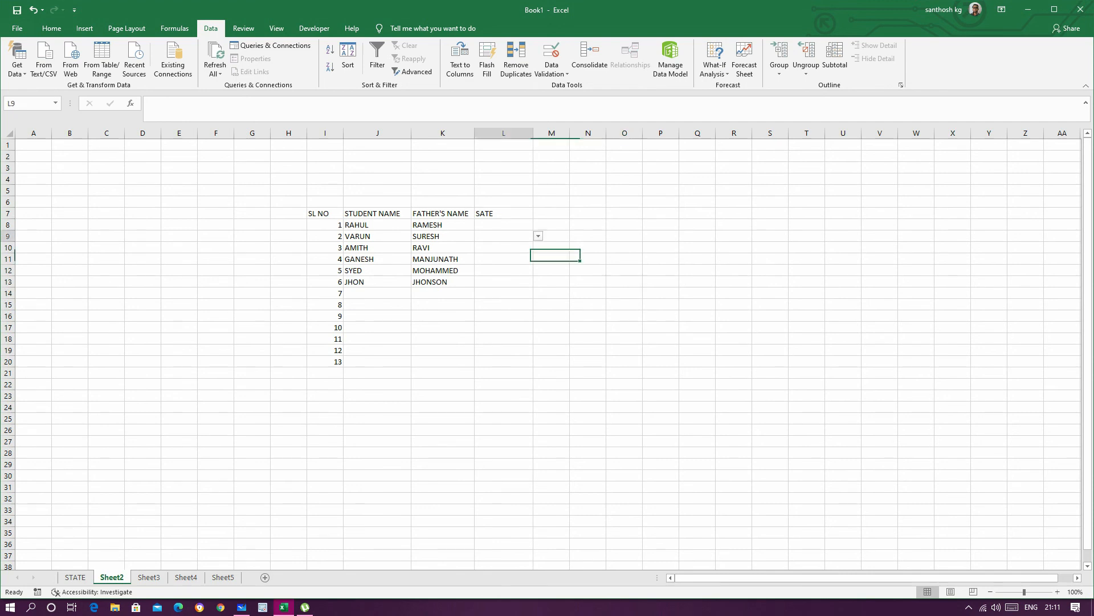
{"action": "left_click", "coordinate": [503, 248]}
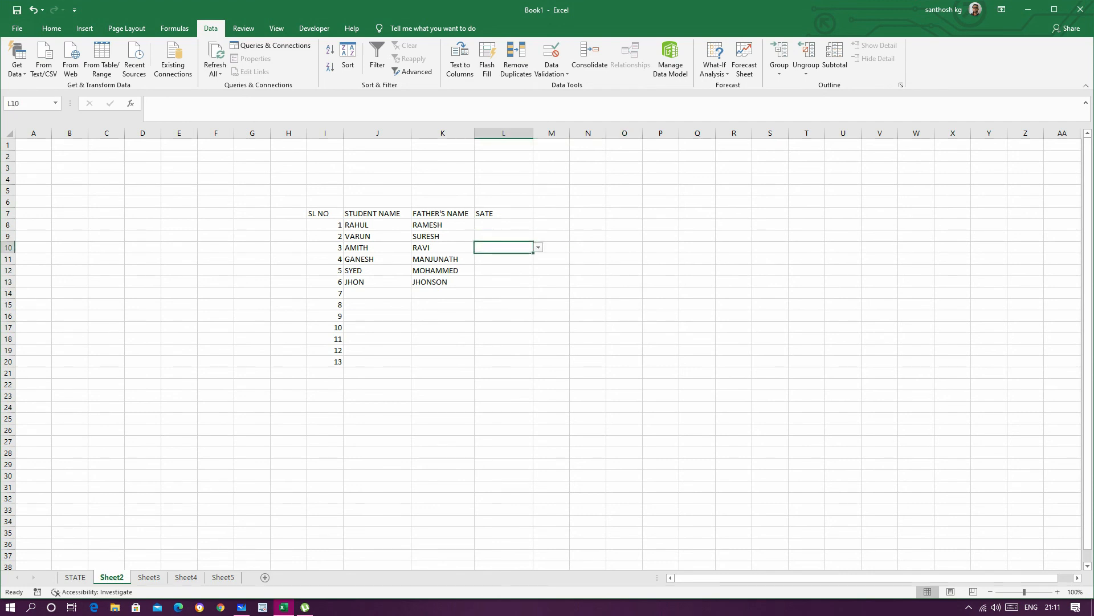
{"action": "left_click", "coordinate": [503, 259]}
{"action": "left_click", "coordinate": [503, 270]}
{"action": "left_click", "coordinate": [503, 225]}
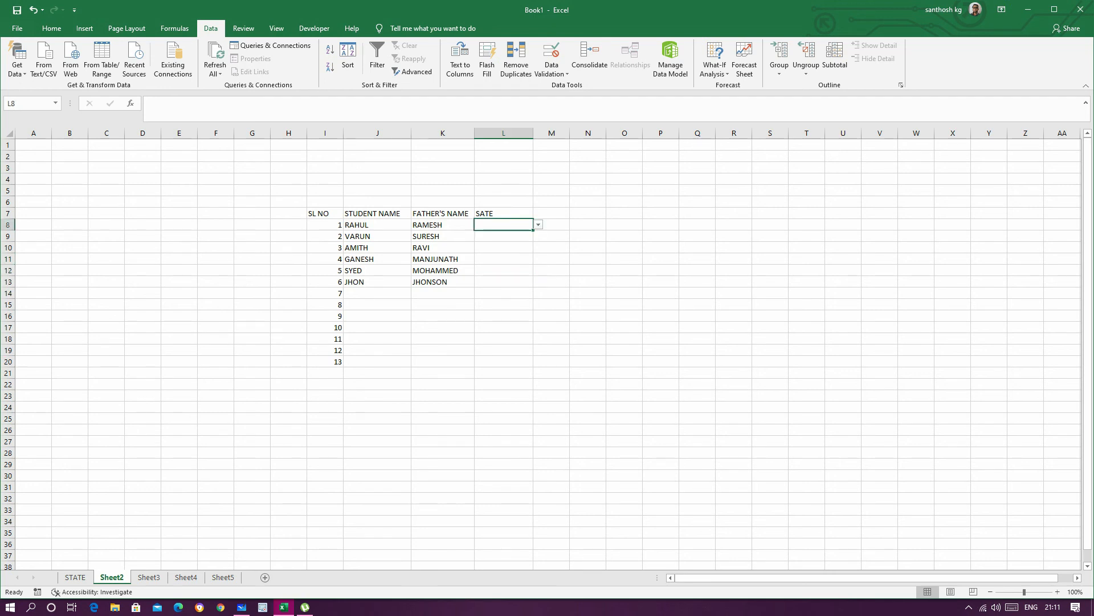
{"action": "left_click", "coordinate": [538, 225]}
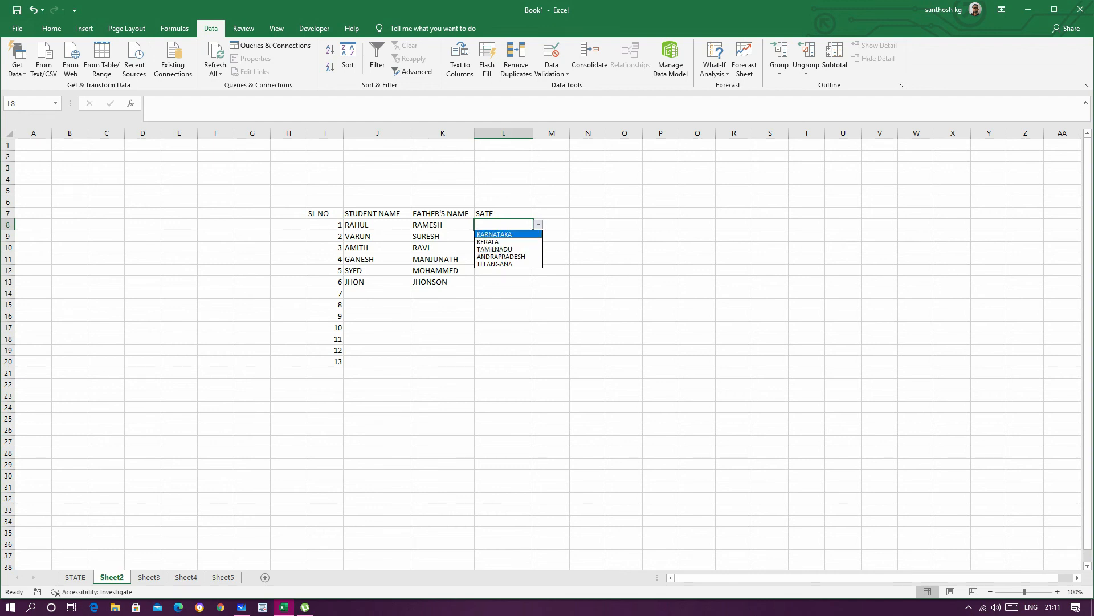
{"action": "left_click", "coordinate": [494, 235]}
{"action": "left_click", "coordinate": [503, 236]}
{"action": "left_click", "coordinate": [538, 236]}
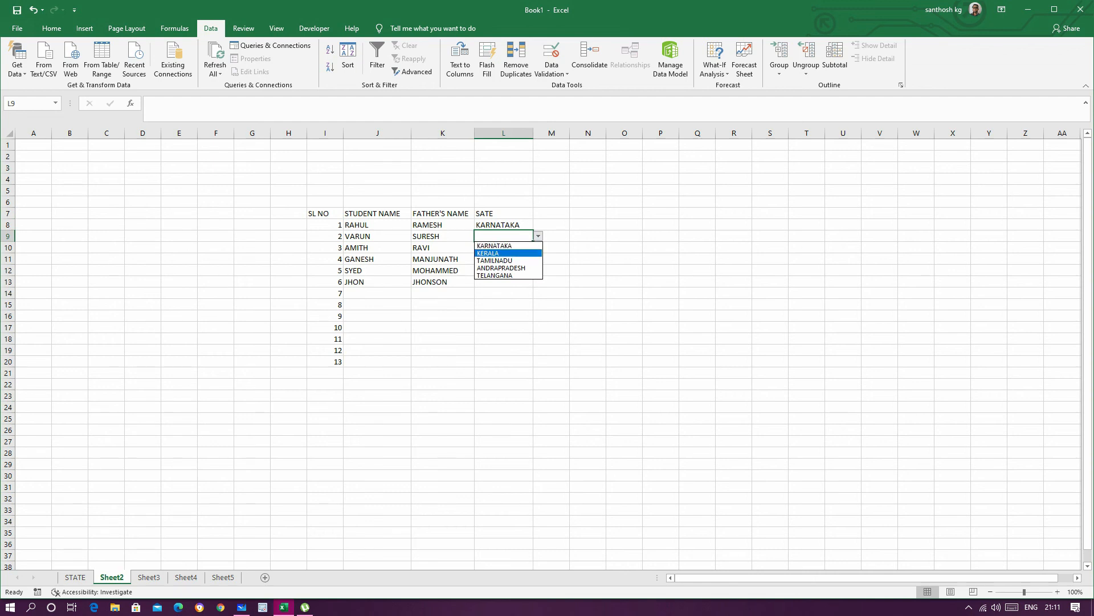
{"action": "left_click", "coordinate": [494, 246]}
{"action": "left_click", "coordinate": [503, 293]}
Step: Choose TAMILNADU for student 3 in L10 and TELANGANA for student 4 in L11 from the state list
{"action": "left_click", "coordinate": [503, 247]}
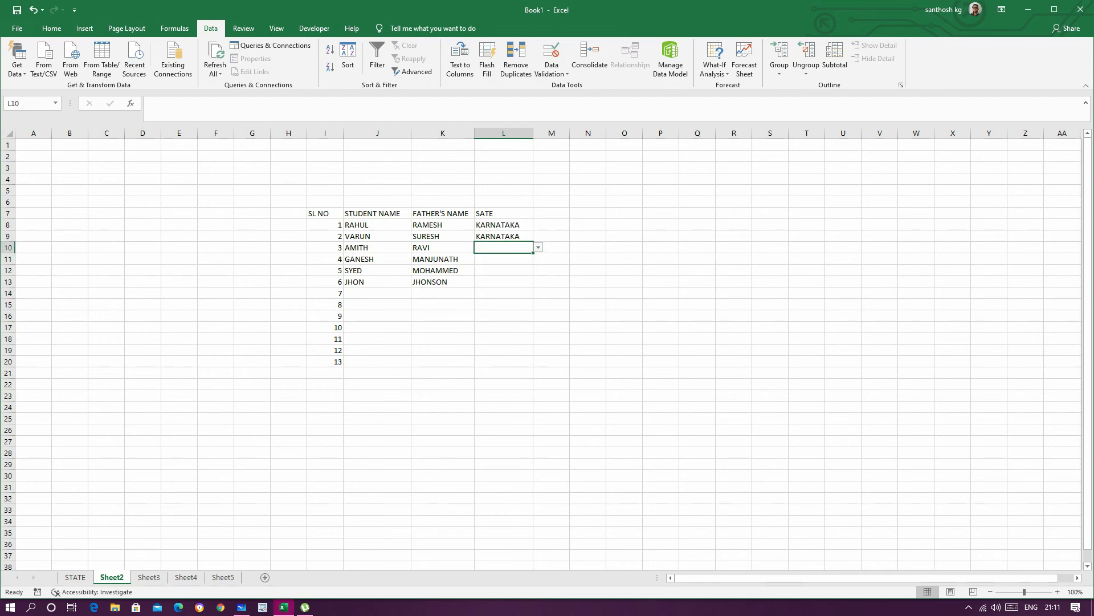
{"action": "left_click", "coordinate": [538, 248]}
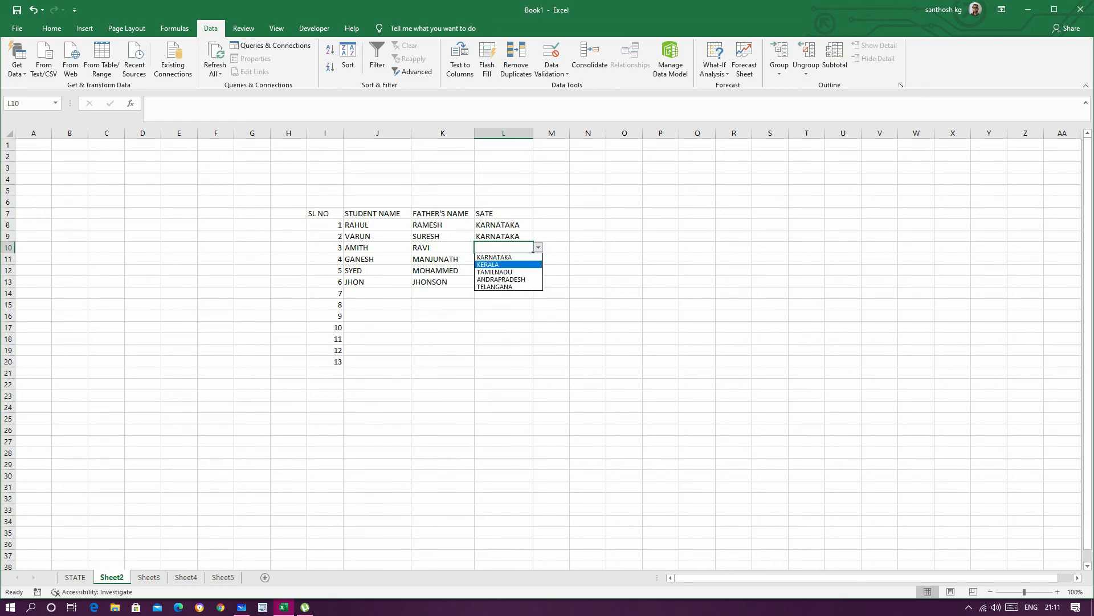
{"action": "left_click", "coordinate": [497, 271]}
{"action": "left_click", "coordinate": [587, 293]}
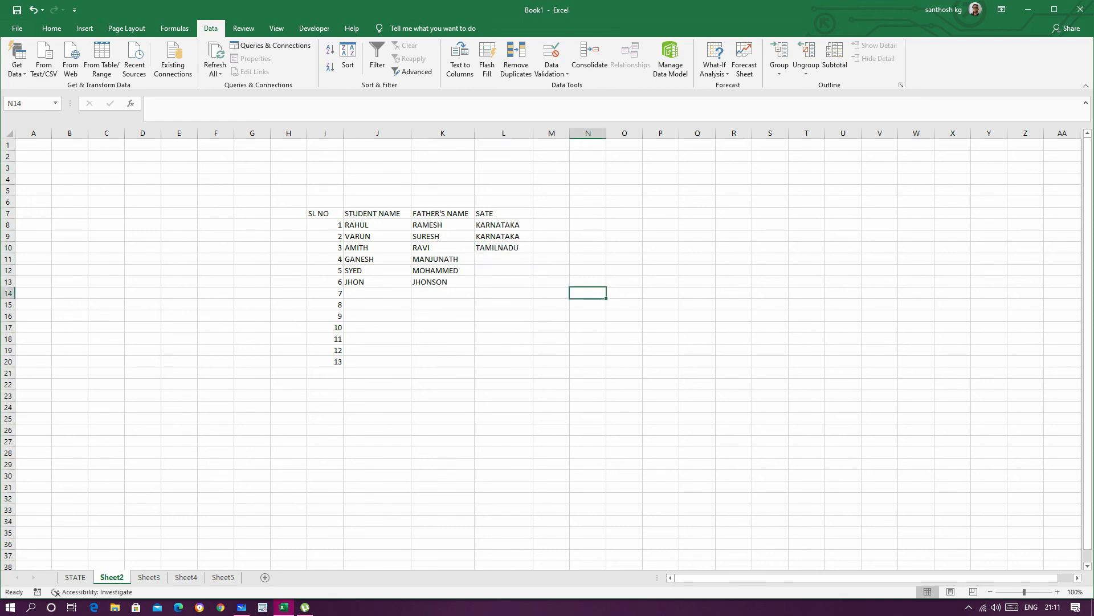
{"action": "left_click", "coordinate": [503, 259]}
{"action": "left_click", "coordinate": [538, 259]}
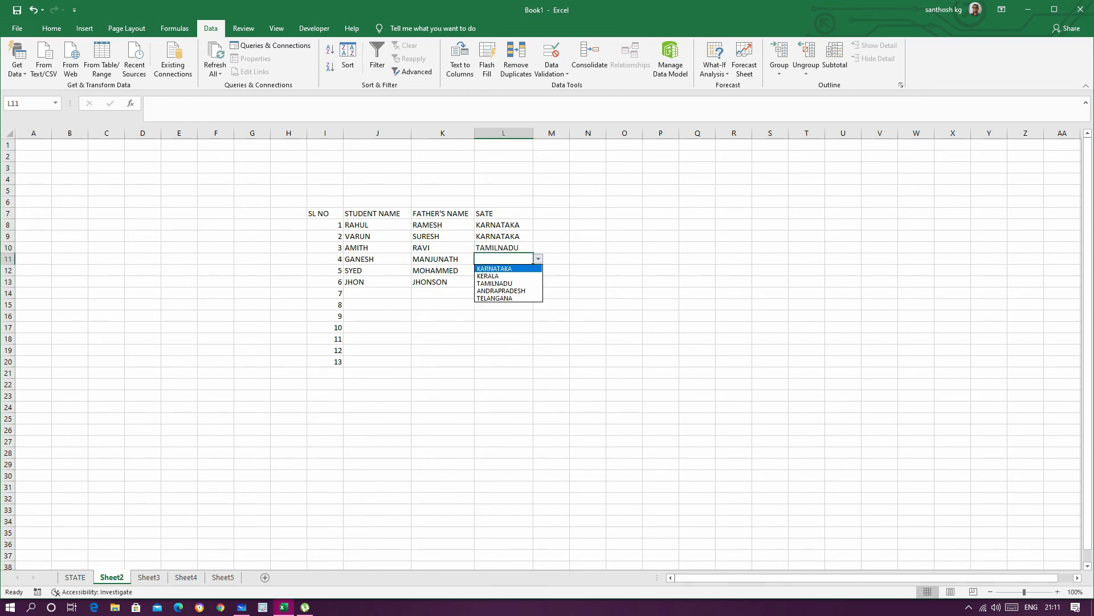
{"action": "left_click", "coordinate": [497, 298]}
{"action": "left_click", "coordinate": [587, 316]}
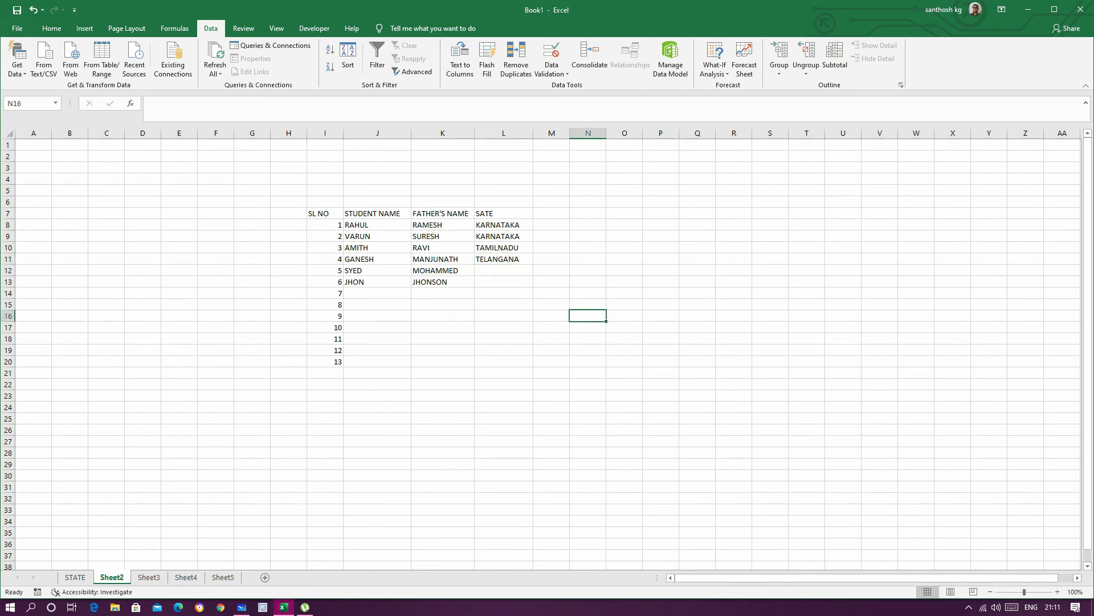
Step: Choose KERALA from the state list for students 5 and 6 in L12 and L13
{"action": "left_click", "coordinate": [503, 271]}
{"action": "left_click", "coordinate": [538, 270]}
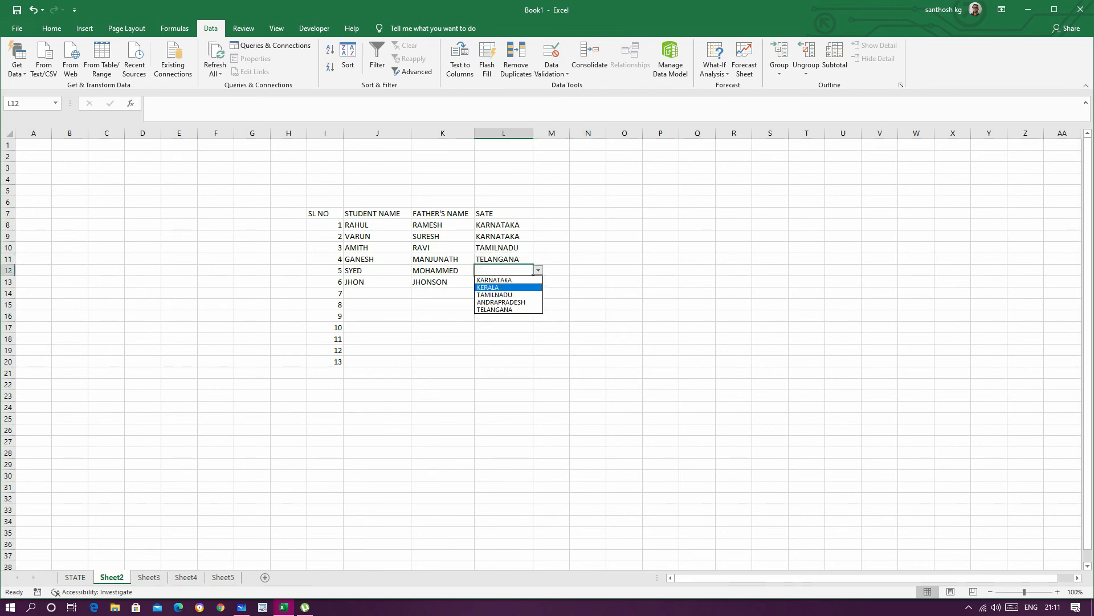
{"action": "left_click", "coordinate": [497, 286]}
{"action": "left_click", "coordinate": [588, 316]}
{"action": "left_click", "coordinate": [503, 282]}
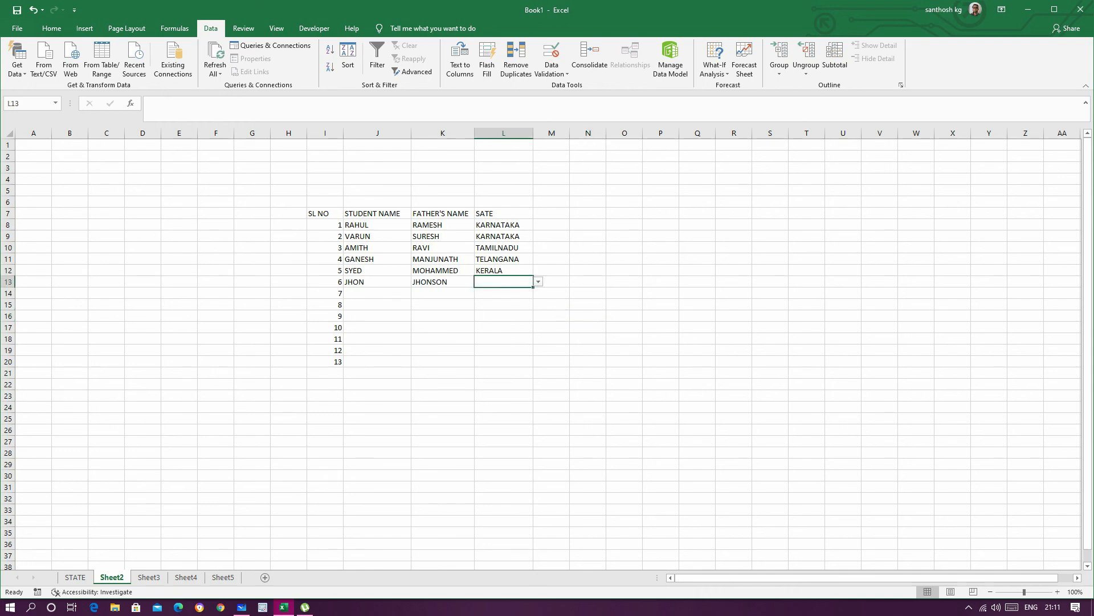
{"action": "left_click", "coordinate": [538, 281]}
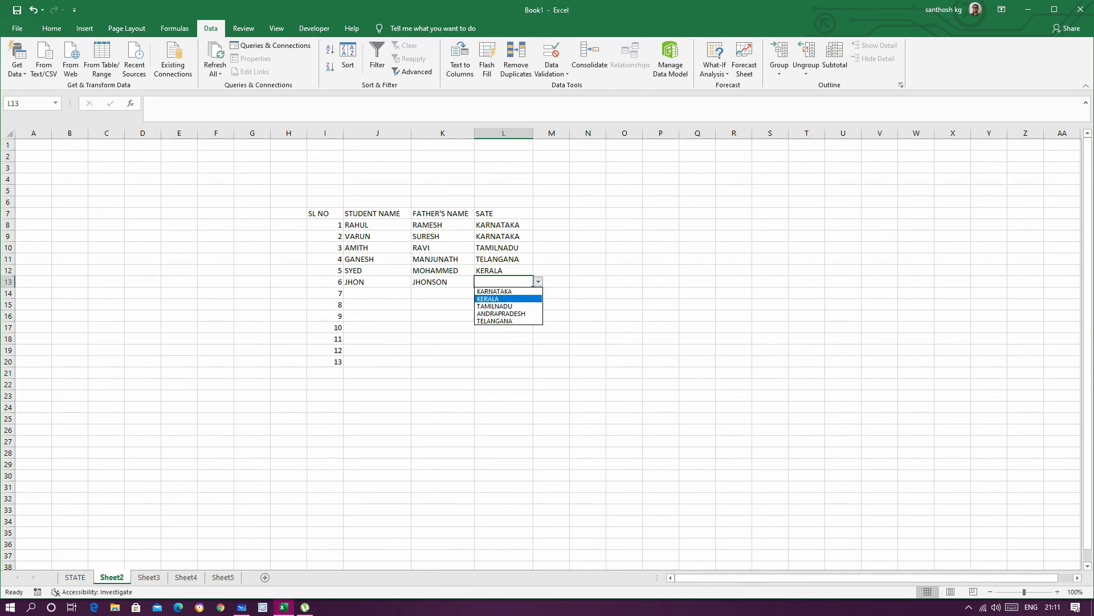
{"action": "left_click", "coordinate": [488, 298]}
{"action": "left_click", "coordinate": [588, 315]}
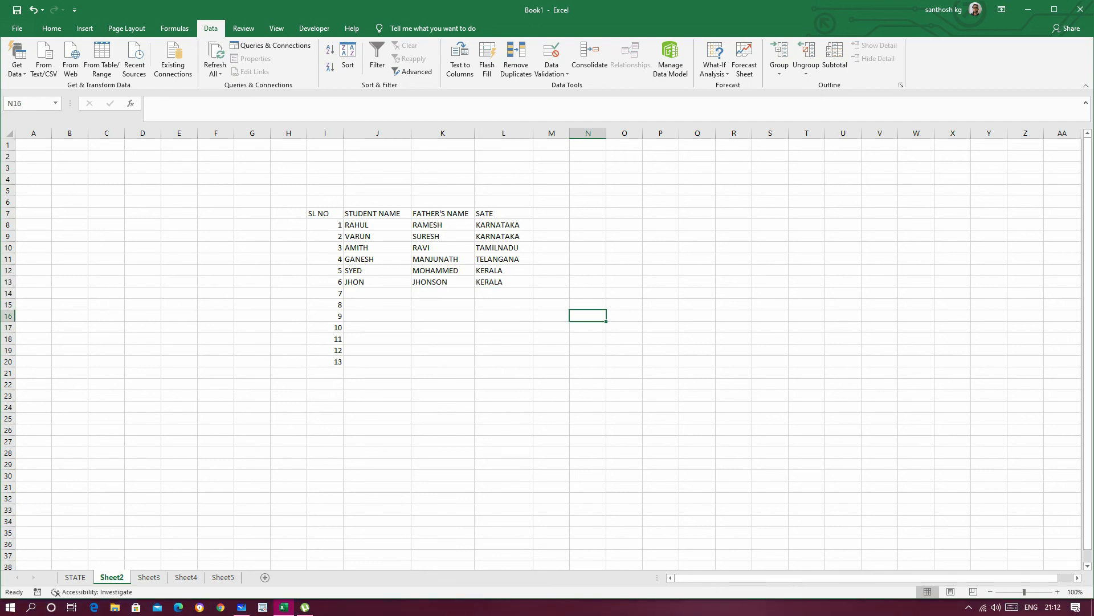
{"action": "left_click", "coordinate": [503, 328]}
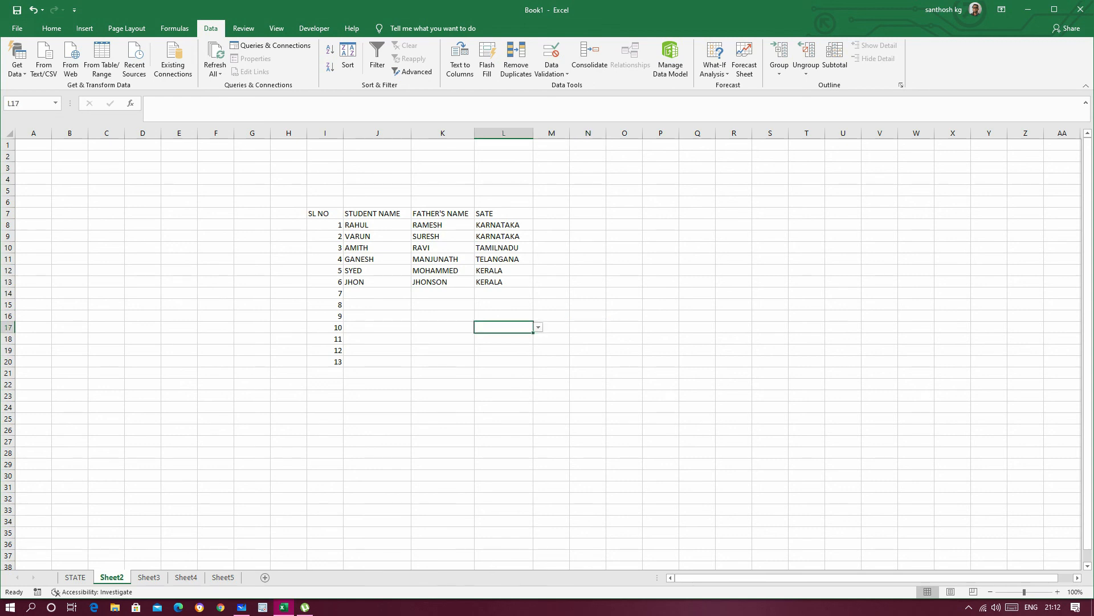
{"action": "left_click", "coordinate": [733, 350]}
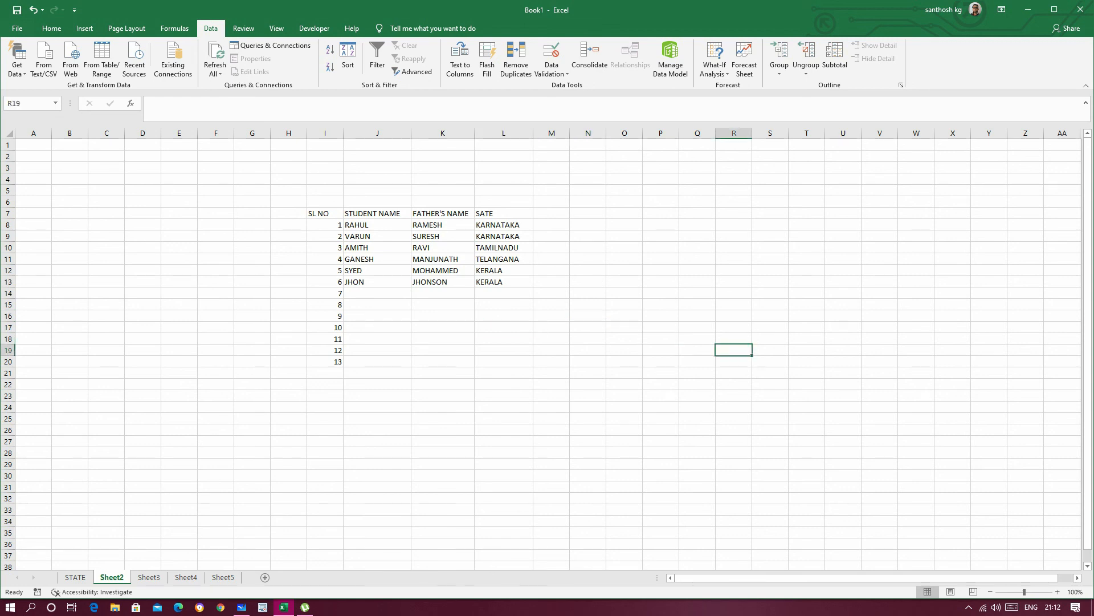
Step: Apply All Borders to the whole student table, I7:L20
{"action": "left_click_drag", "start_coordinate": [325, 213], "coordinate": [503, 361]}
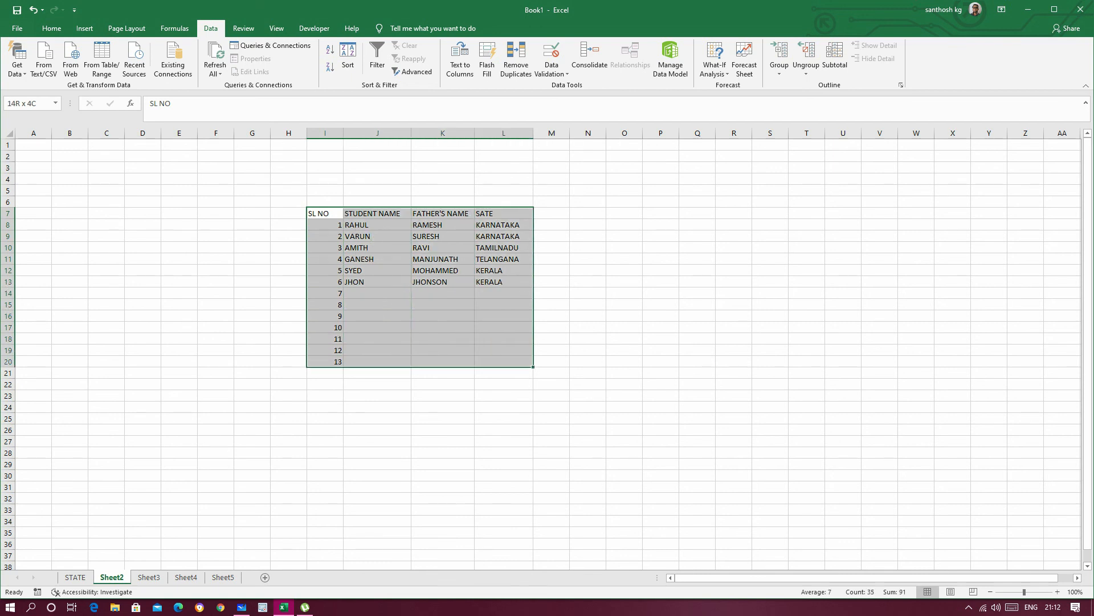
{"action": "left_click", "coordinate": [52, 28]}
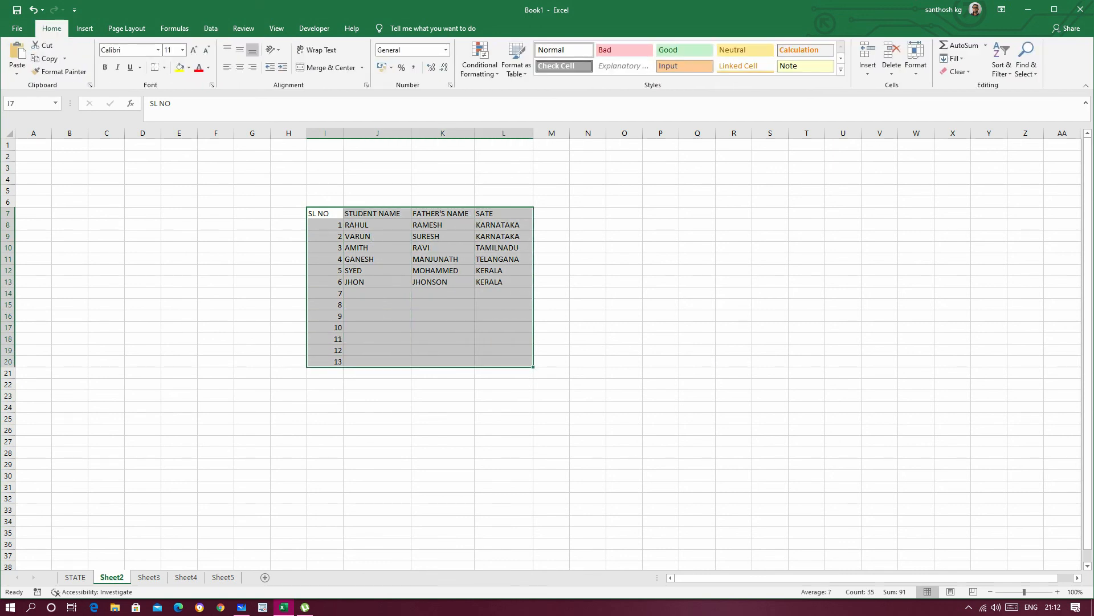
{"action": "left_click", "coordinate": [164, 67]}
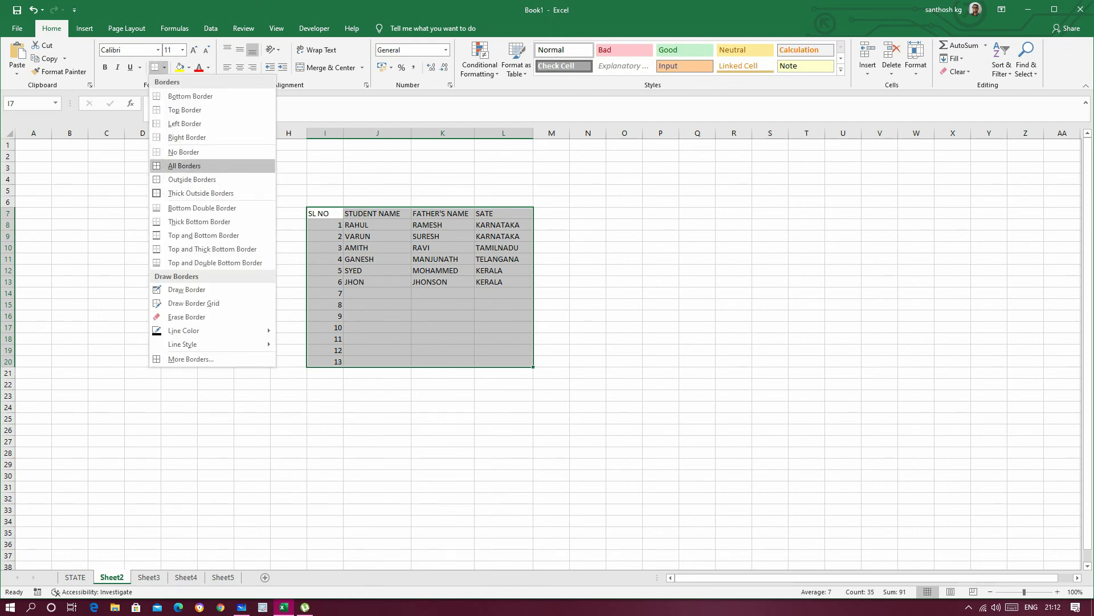
{"action": "left_click", "coordinate": [184, 166]}
{"action": "left_click", "coordinate": [734, 316]}
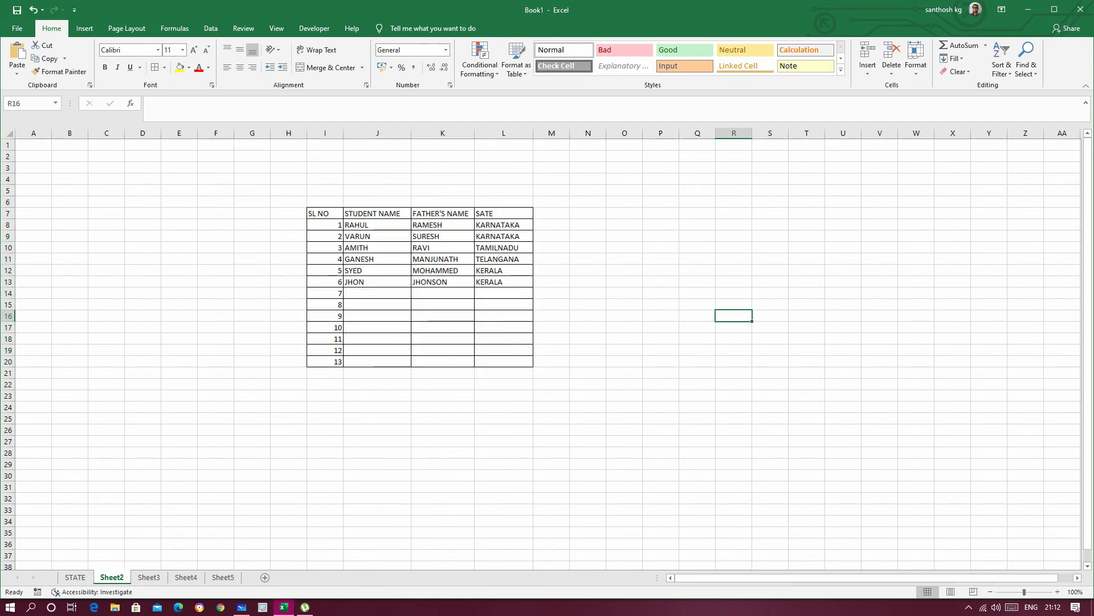
Step: Make the student table's header row I7:L7 bold and center its text
{"action": "left_click_drag", "start_coordinate": [322, 213], "coordinate": [502, 214]}
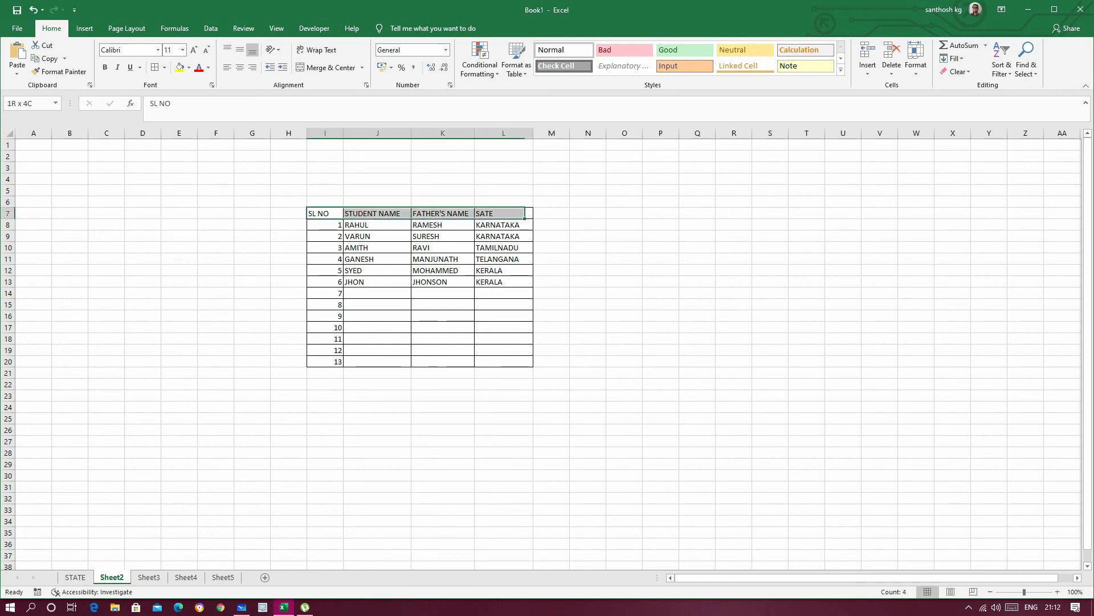
{"action": "left_click", "coordinate": [105, 67]}
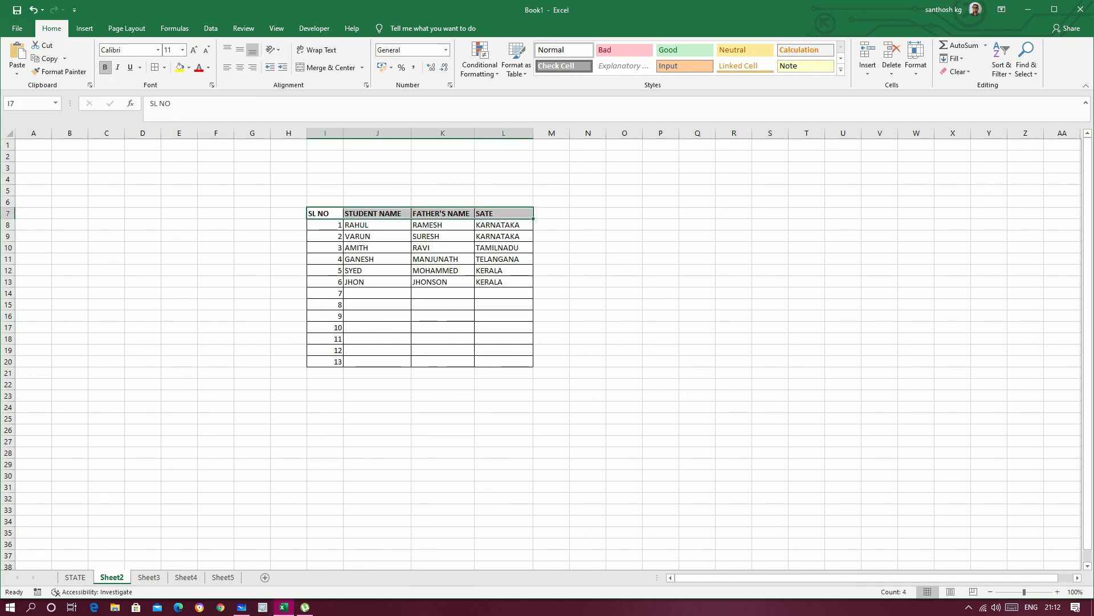
{"action": "left_click", "coordinate": [661, 259]}
{"action": "left_click_drag", "start_coordinate": [322, 213], "coordinate": [501, 213]}
{"action": "left_click", "coordinate": [240, 67]}
{"action": "left_click", "coordinate": [624, 293]}
{"action": "left_click_drag", "start_coordinate": [325, 225], "coordinate": [324, 361]}
{"action": "left_click", "coordinate": [661, 305]}
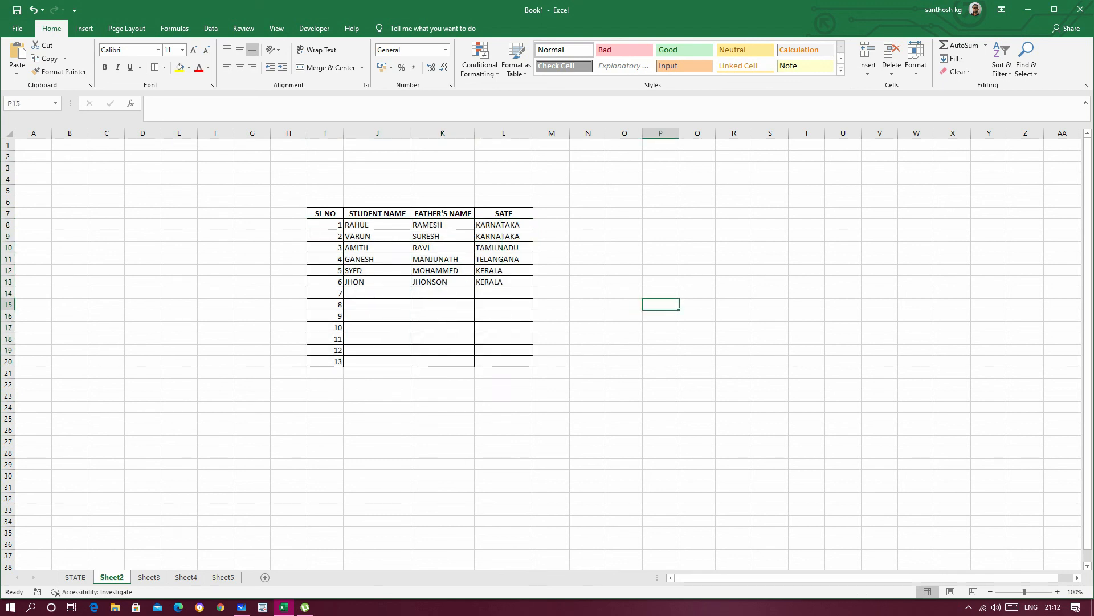
{"action": "left_click", "coordinate": [589, 395]}
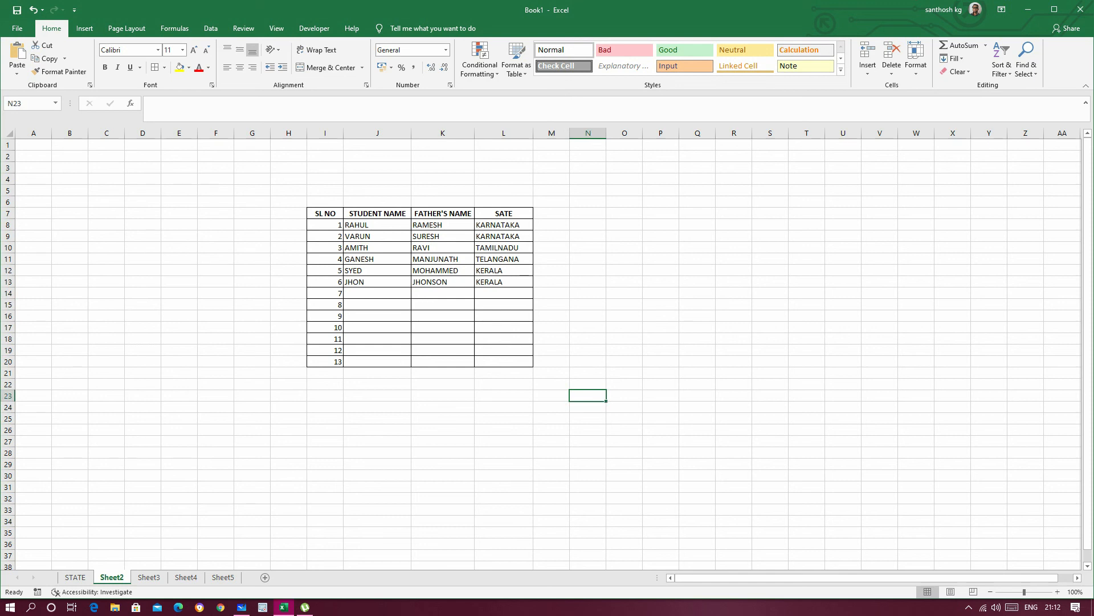
{"action": "left_click", "coordinate": [625, 213]}
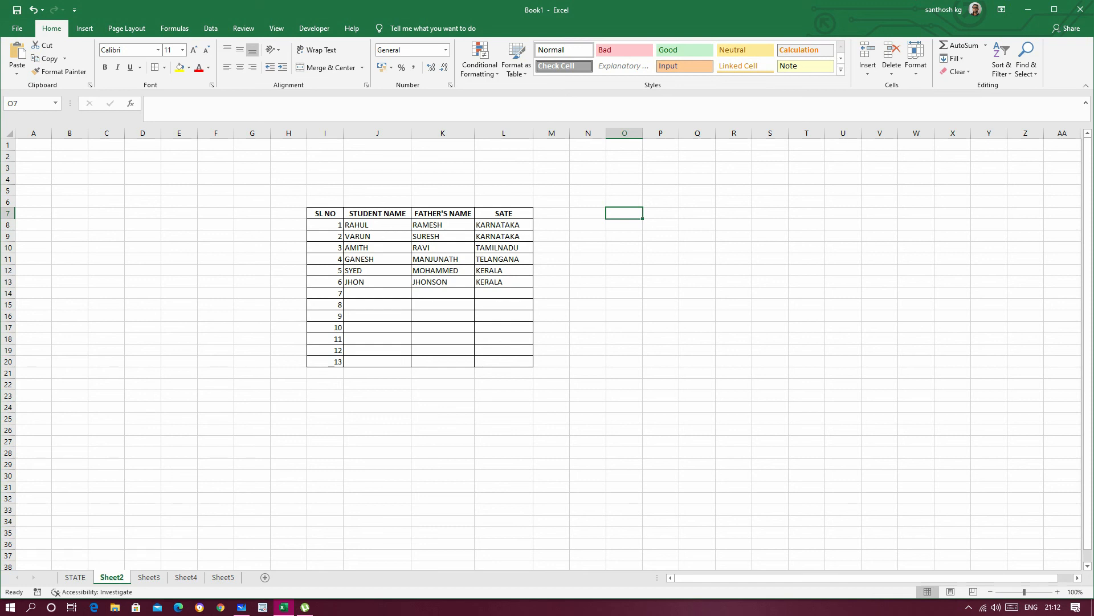
{"action": "left_click", "coordinate": [697, 270]}
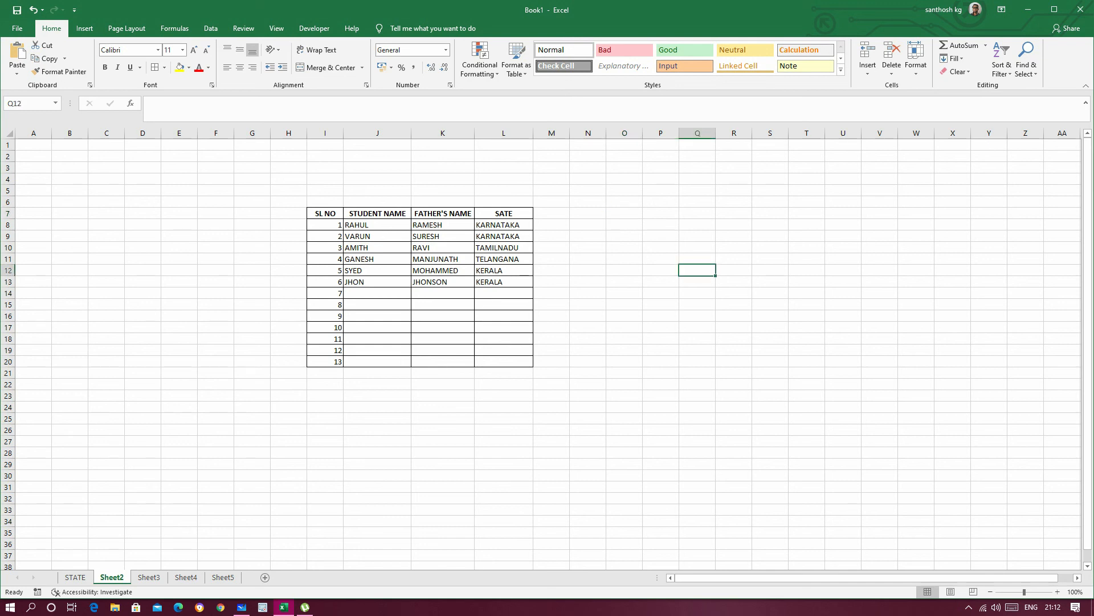
Step: Narrow column J to slightly less than the width of its STUDENT NAME header
{"action": "left_click_drag", "start_coordinate": [412, 133], "coordinate": [387, 133]}
Step: Enter the serial number 1 in cell P9, beside the student table
{"action": "left_click", "coordinate": [636, 236]}
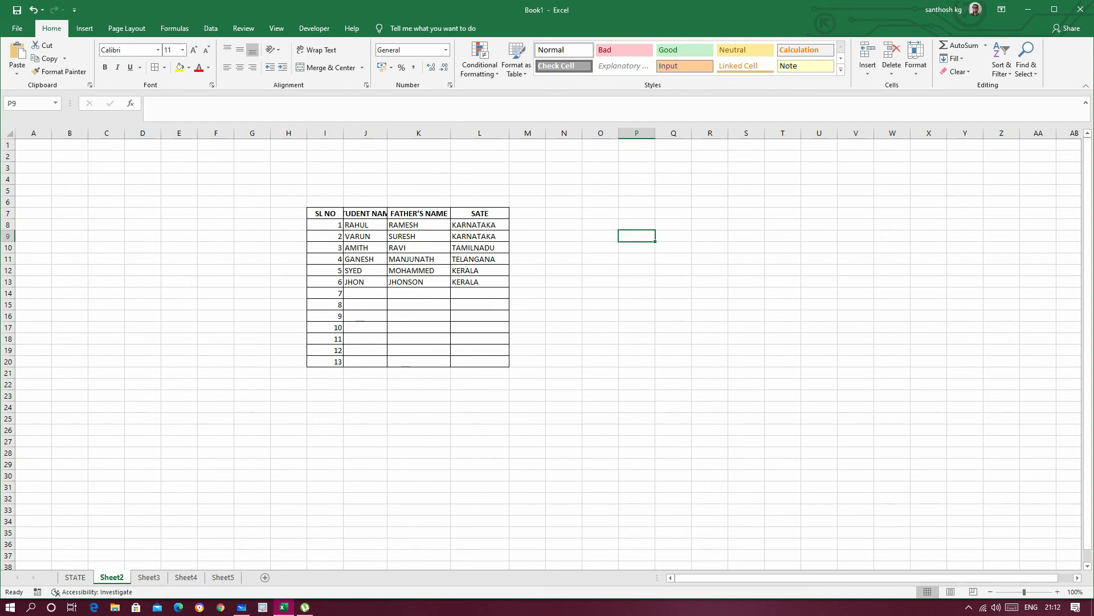
{"action": "type", "text": "1"}
{"action": "key", "text": "Return"}
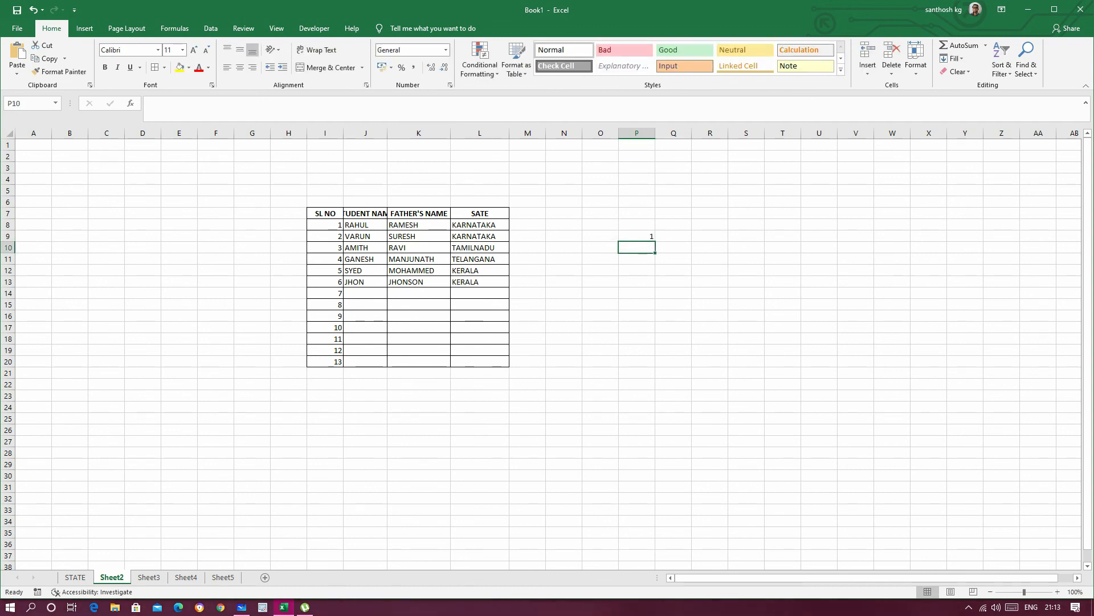
Step: Widen column Q to about the width of column K and enter a person's first name in Q9
{"action": "left_click", "coordinate": [673, 236]}
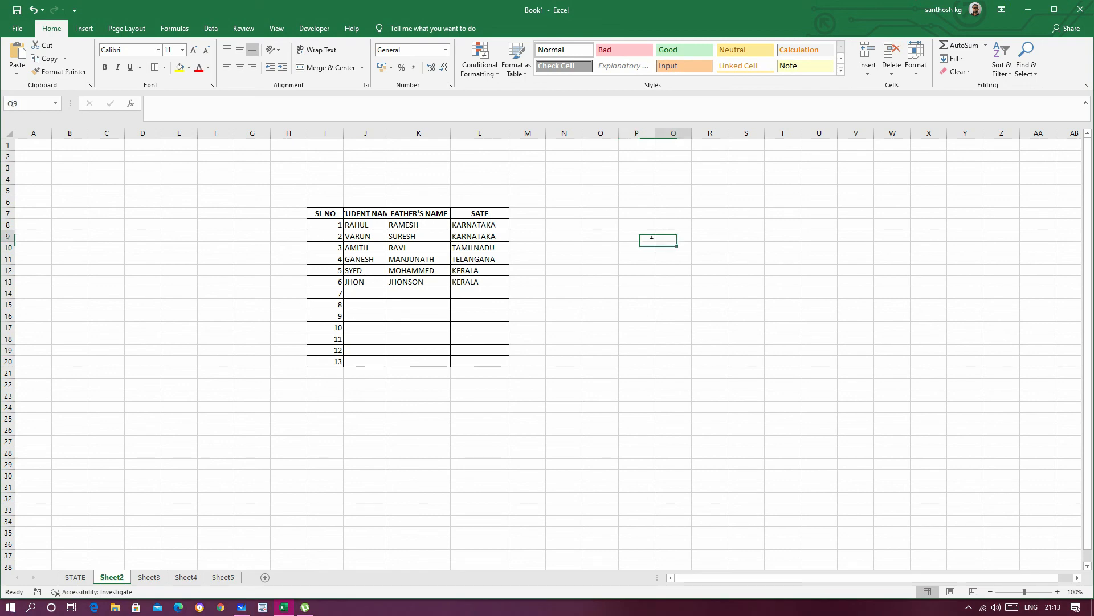
{"action": "left_click_drag", "start_coordinate": [692, 133], "coordinate": [716, 133]}
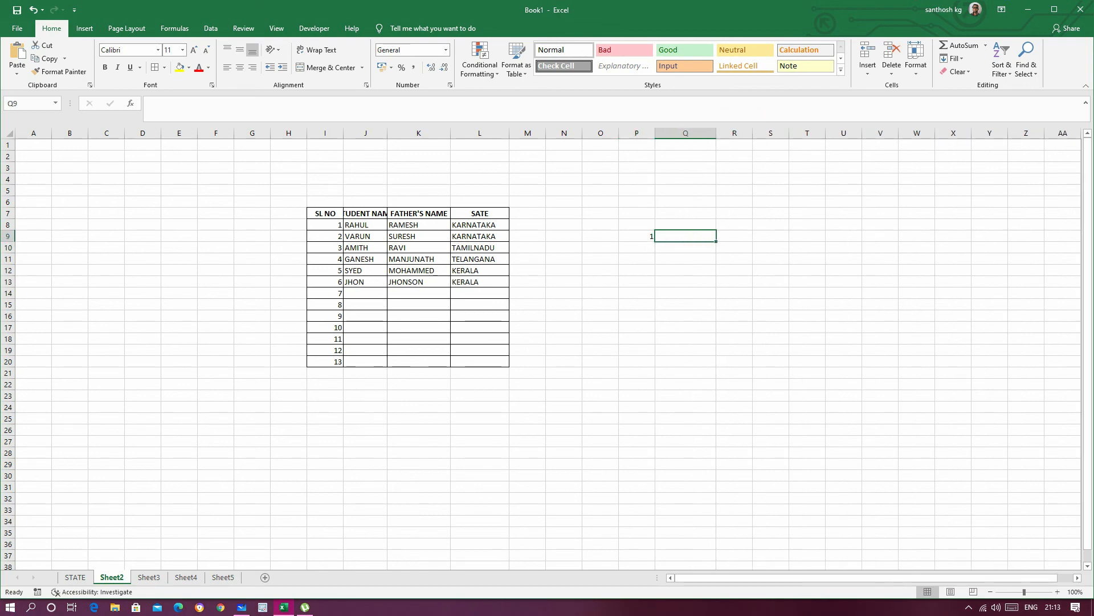
{"action": "type", "text": "ARUN"}
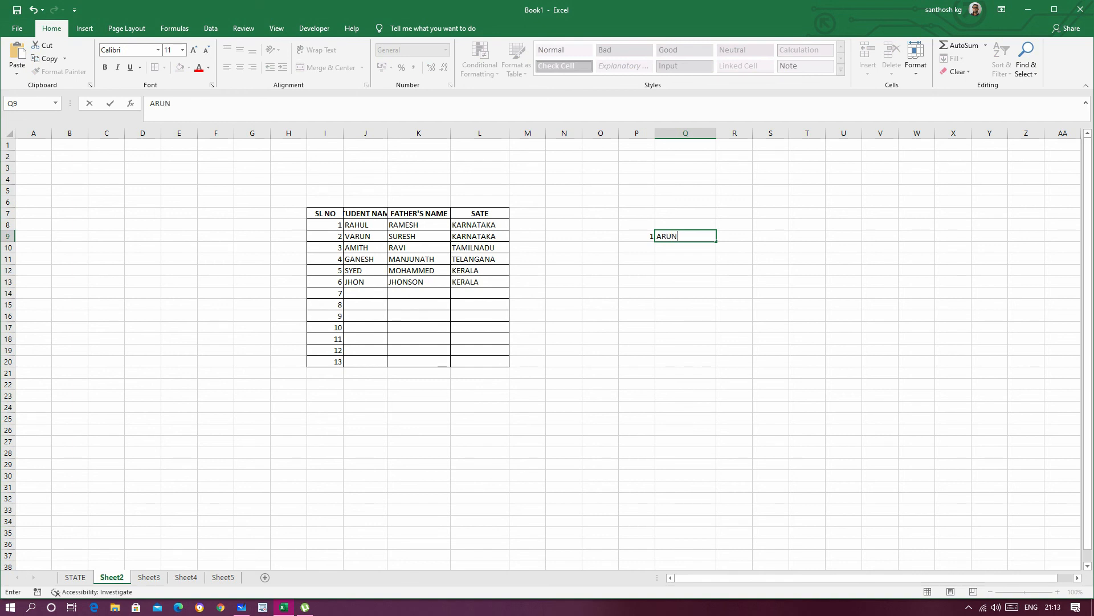
{"action": "left_click", "coordinate": [807, 316]}
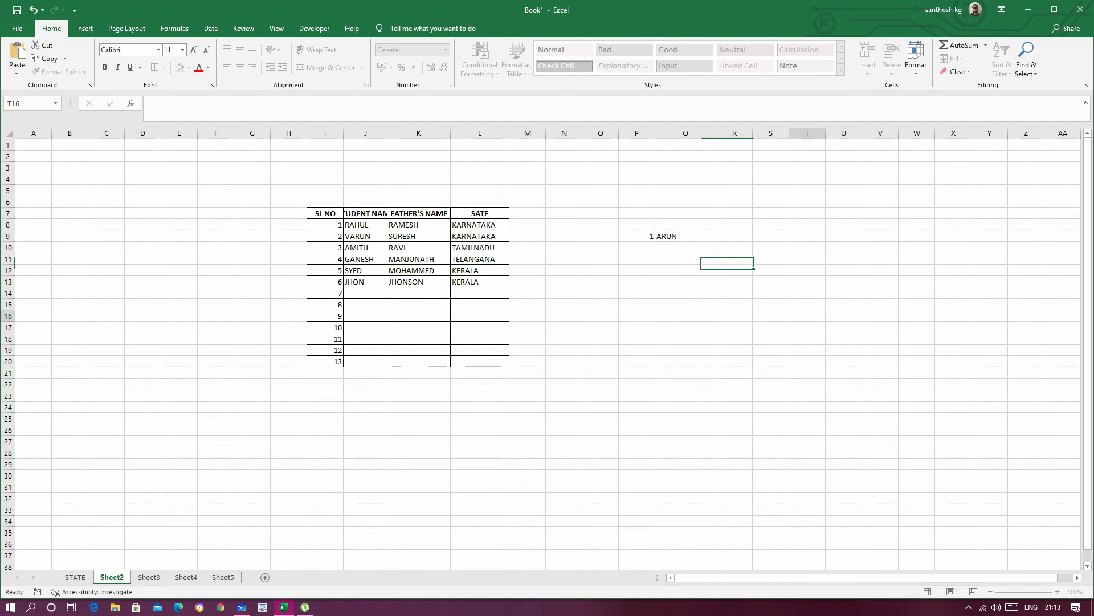
{"action": "left_click", "coordinate": [686, 236]}
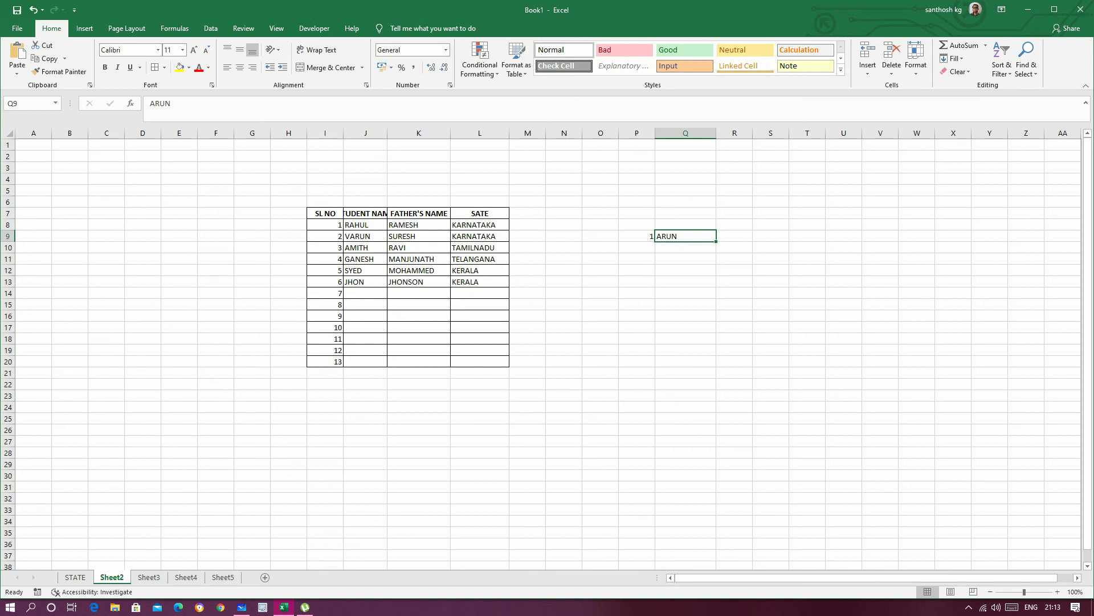
{"action": "left_click", "coordinate": [637, 236]}
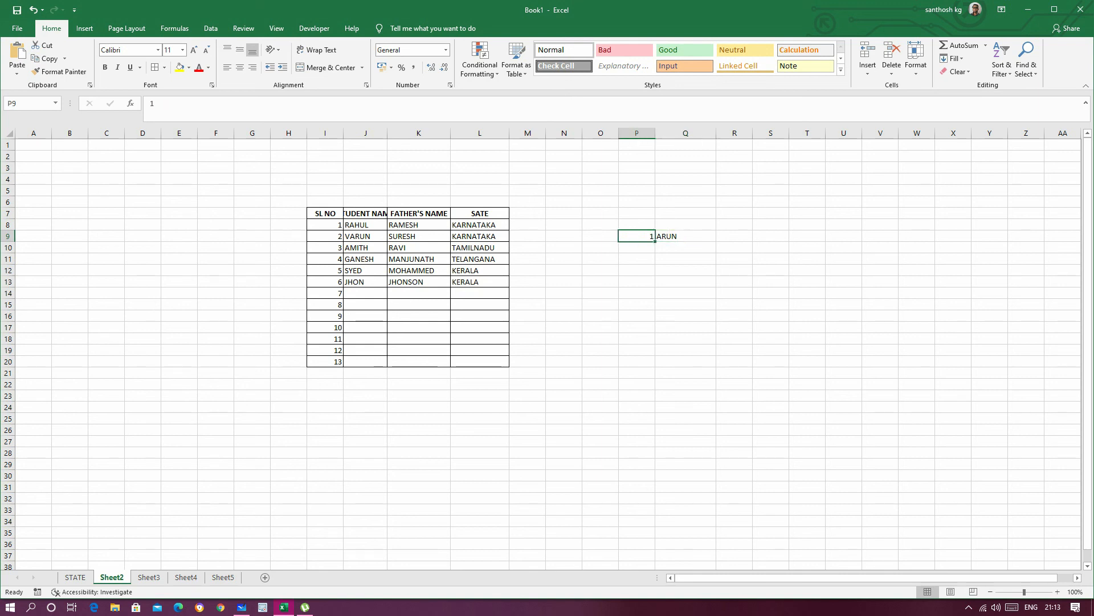
{"action": "left_click", "coordinate": [636, 396]}
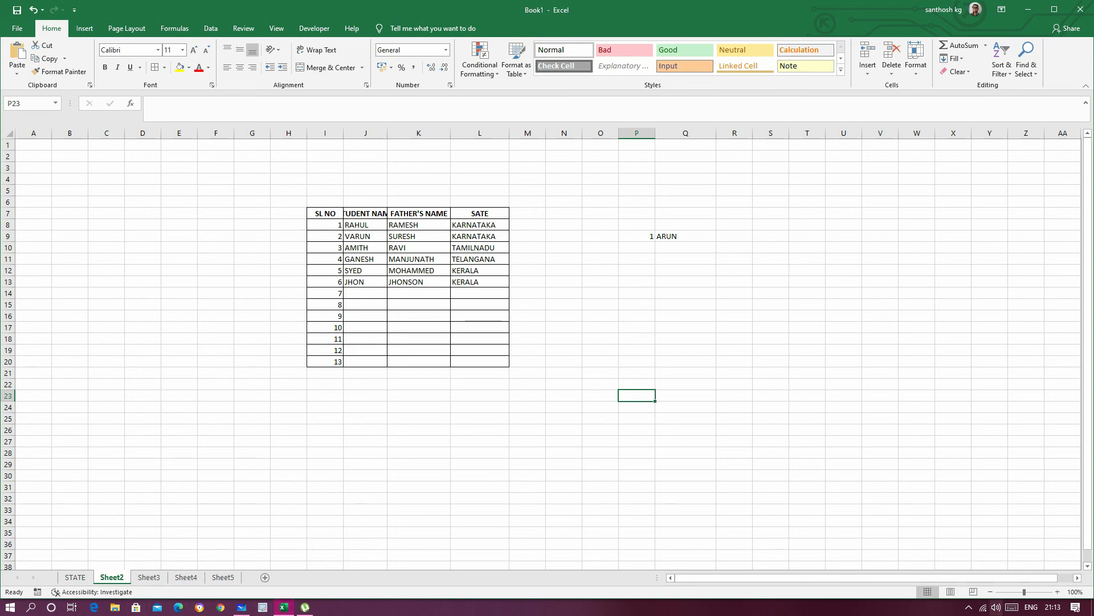
{"action": "left_click", "coordinate": [969, 607]}
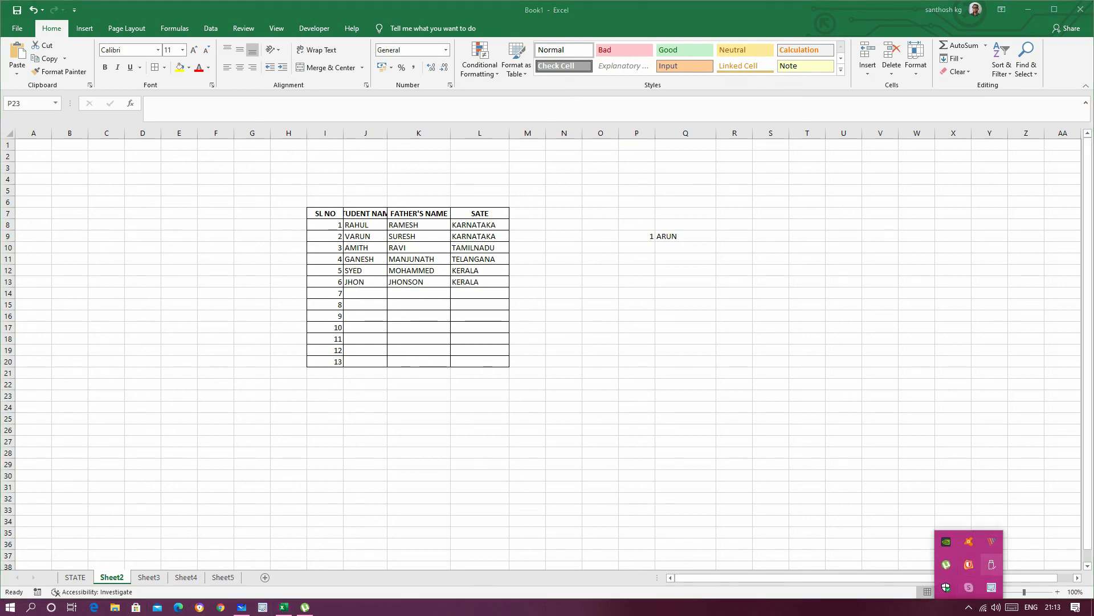